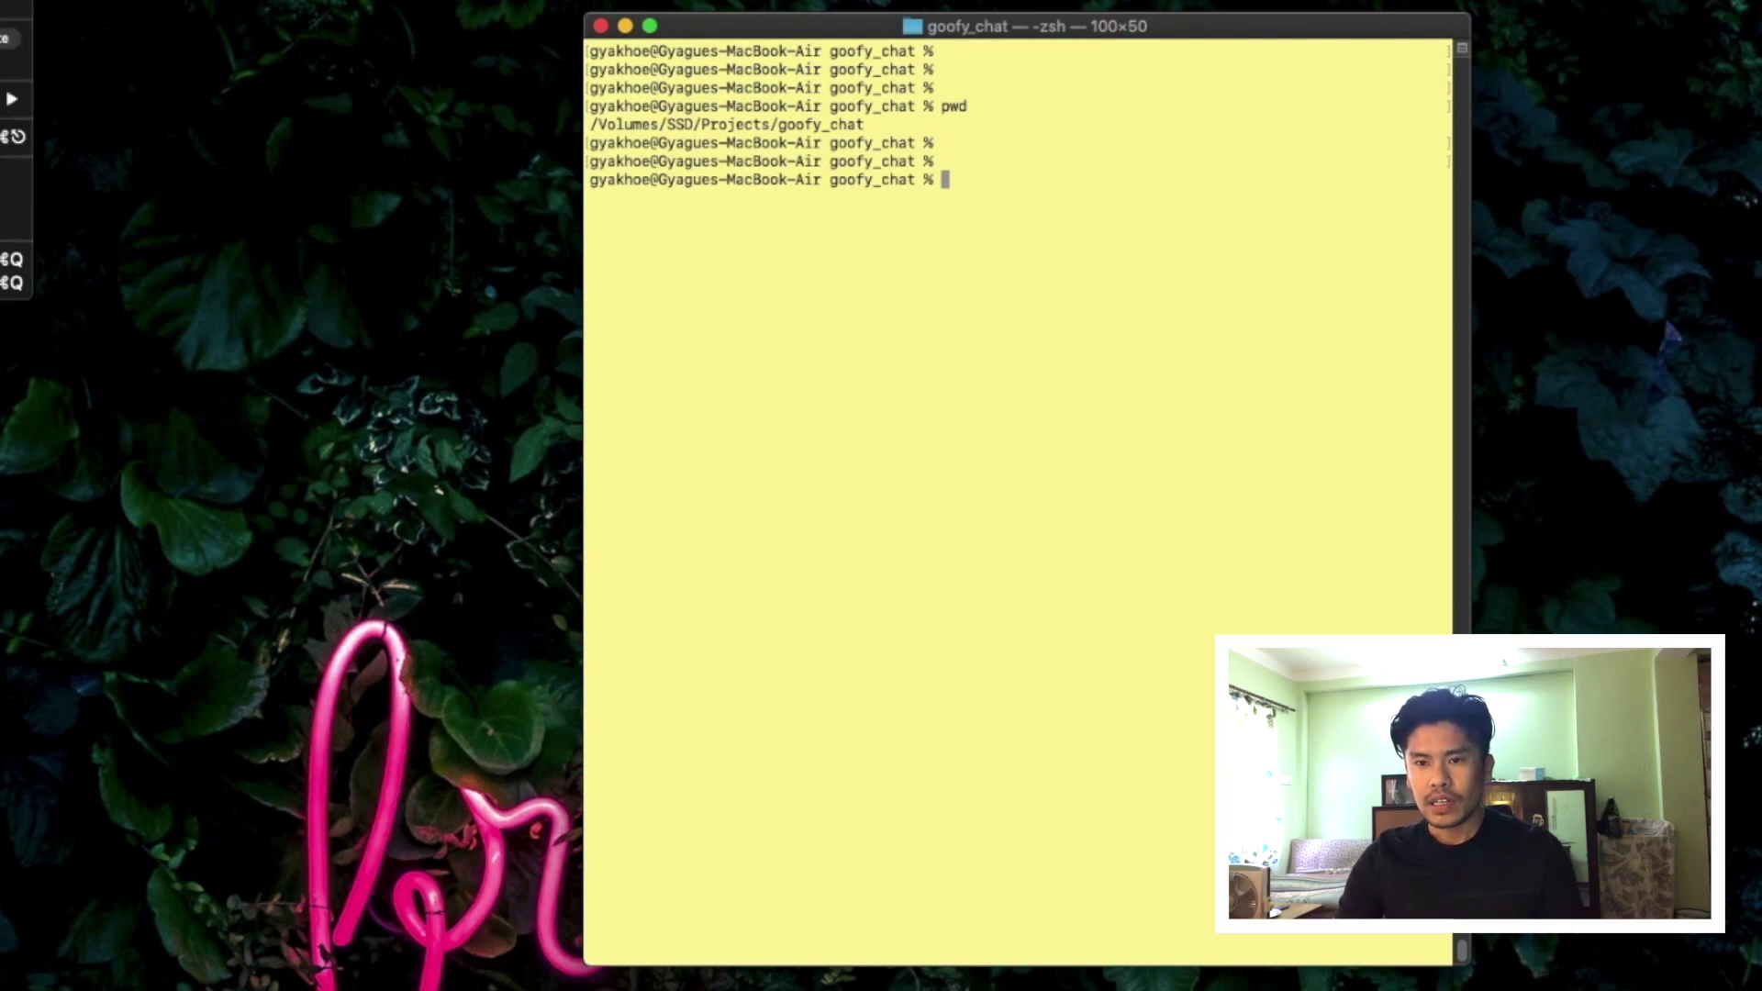
Show About This Mac, revealing macOS Catalina 10.15.7 on a 2017 MacBook Air
left_click(14, 6)
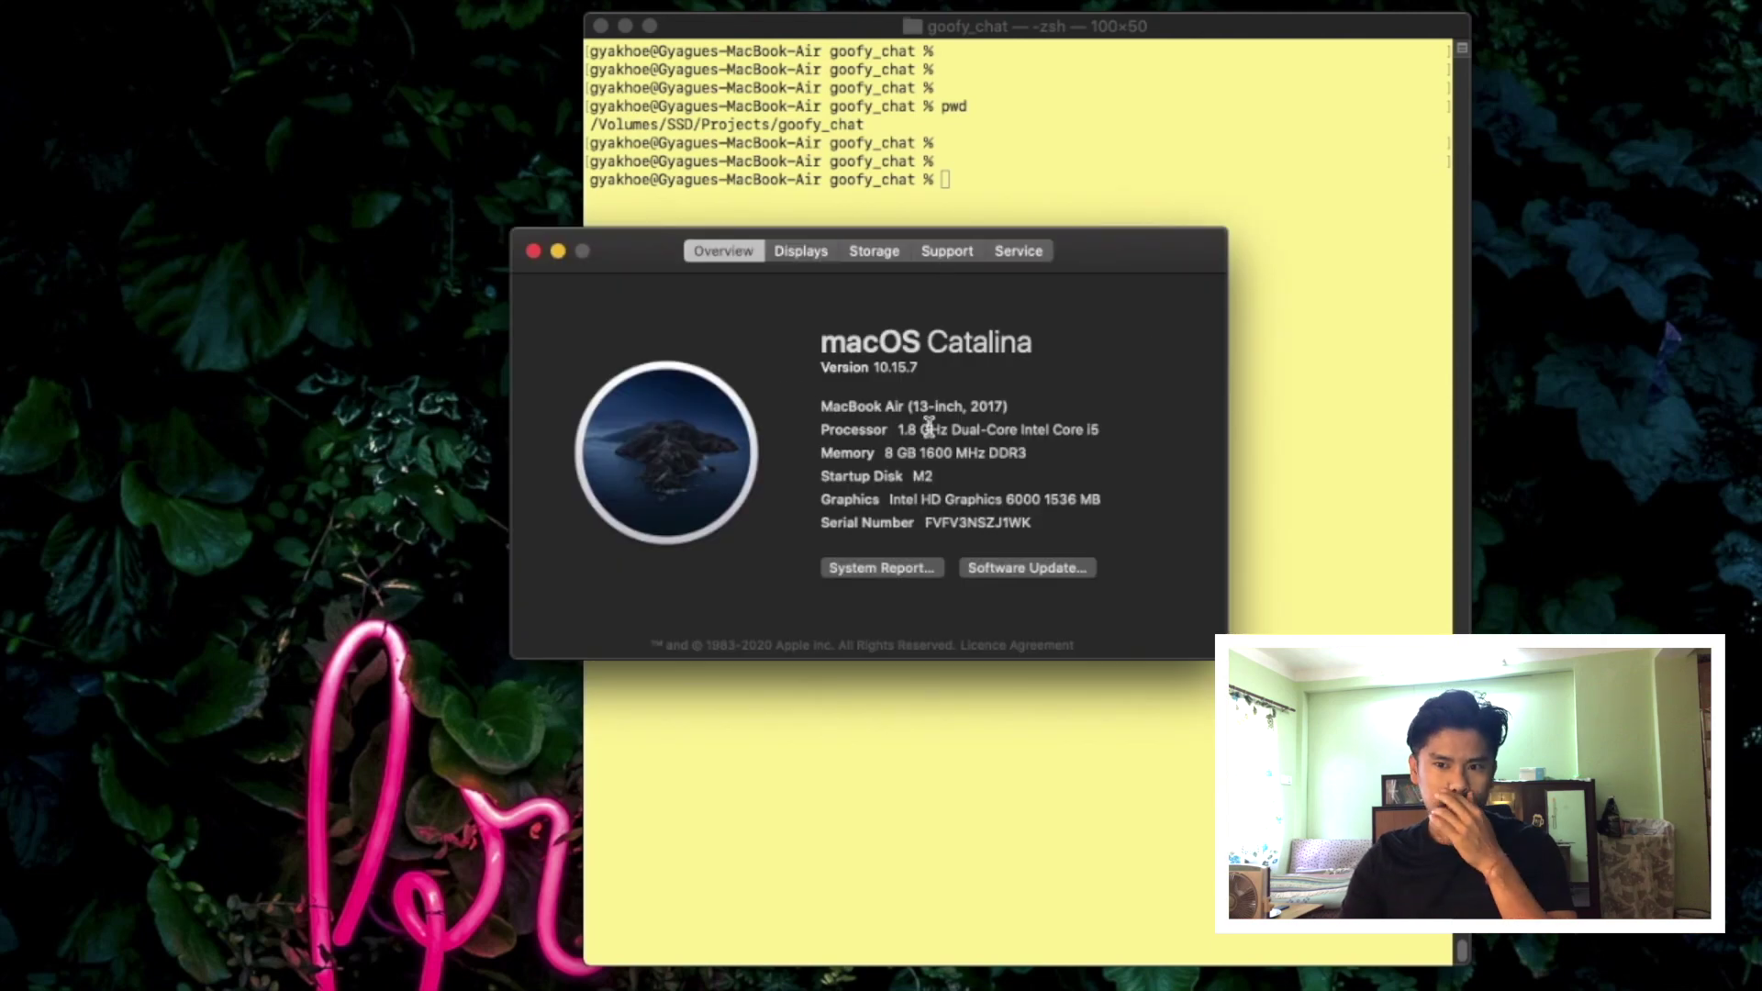
left_click(1152, 446)
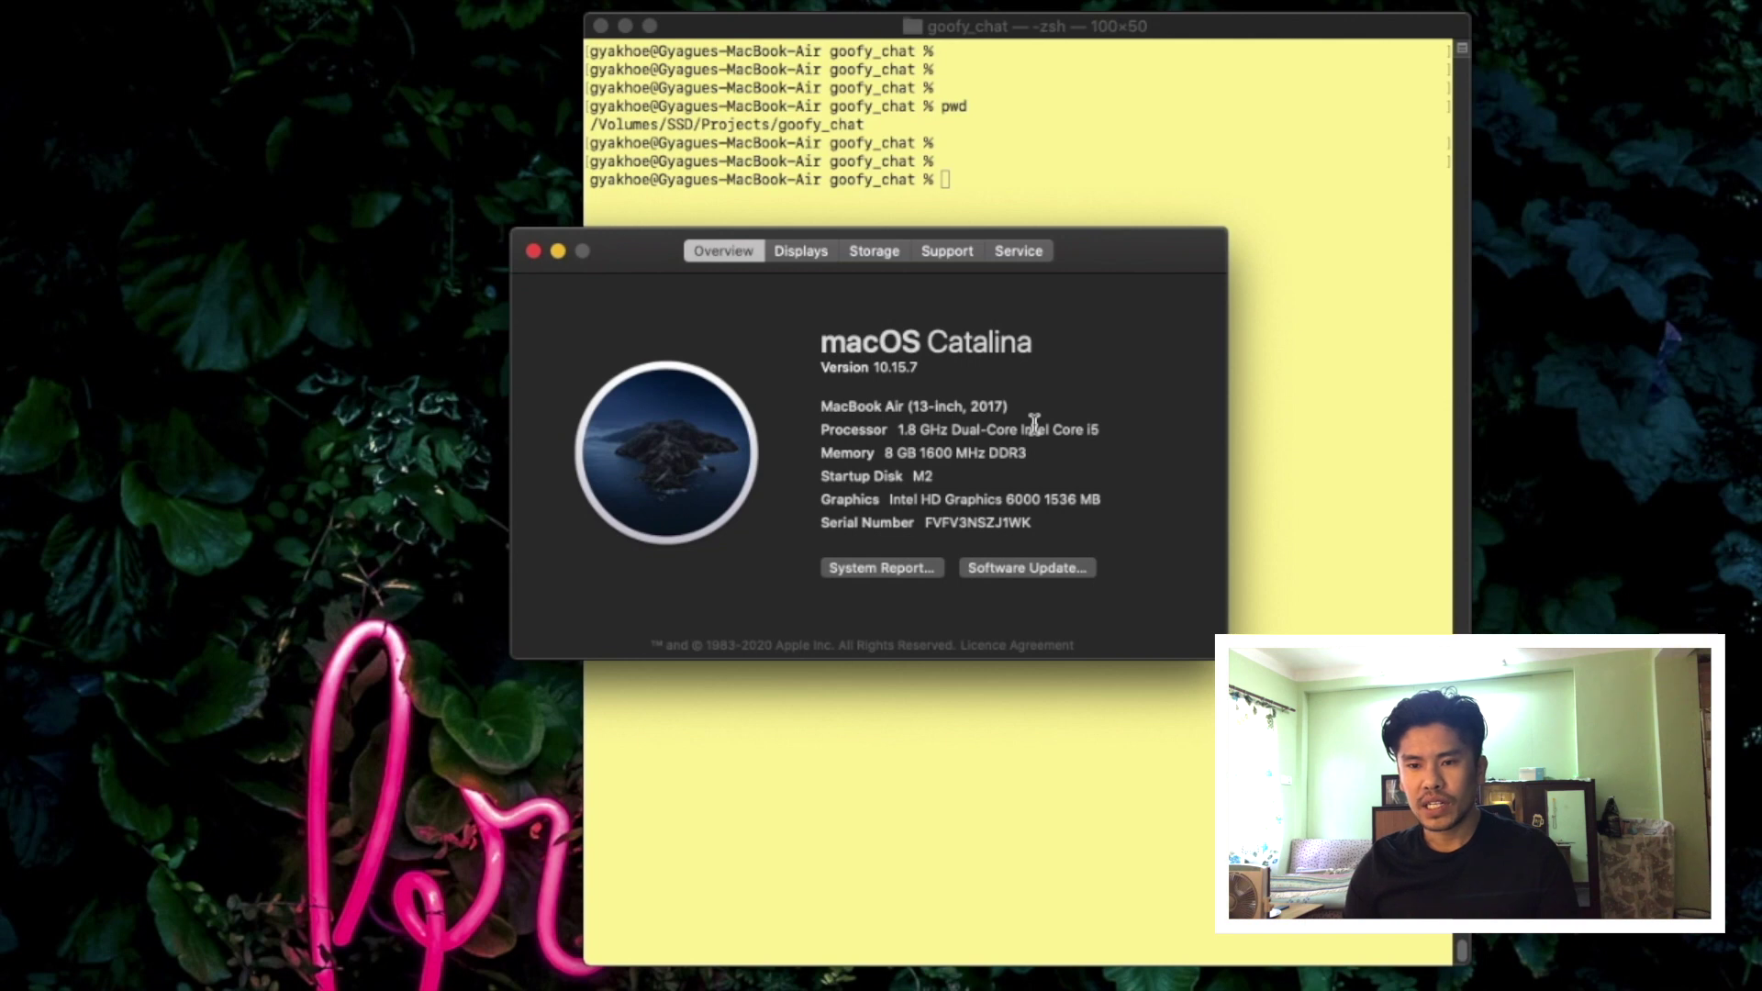
triple_click(1097, 496)
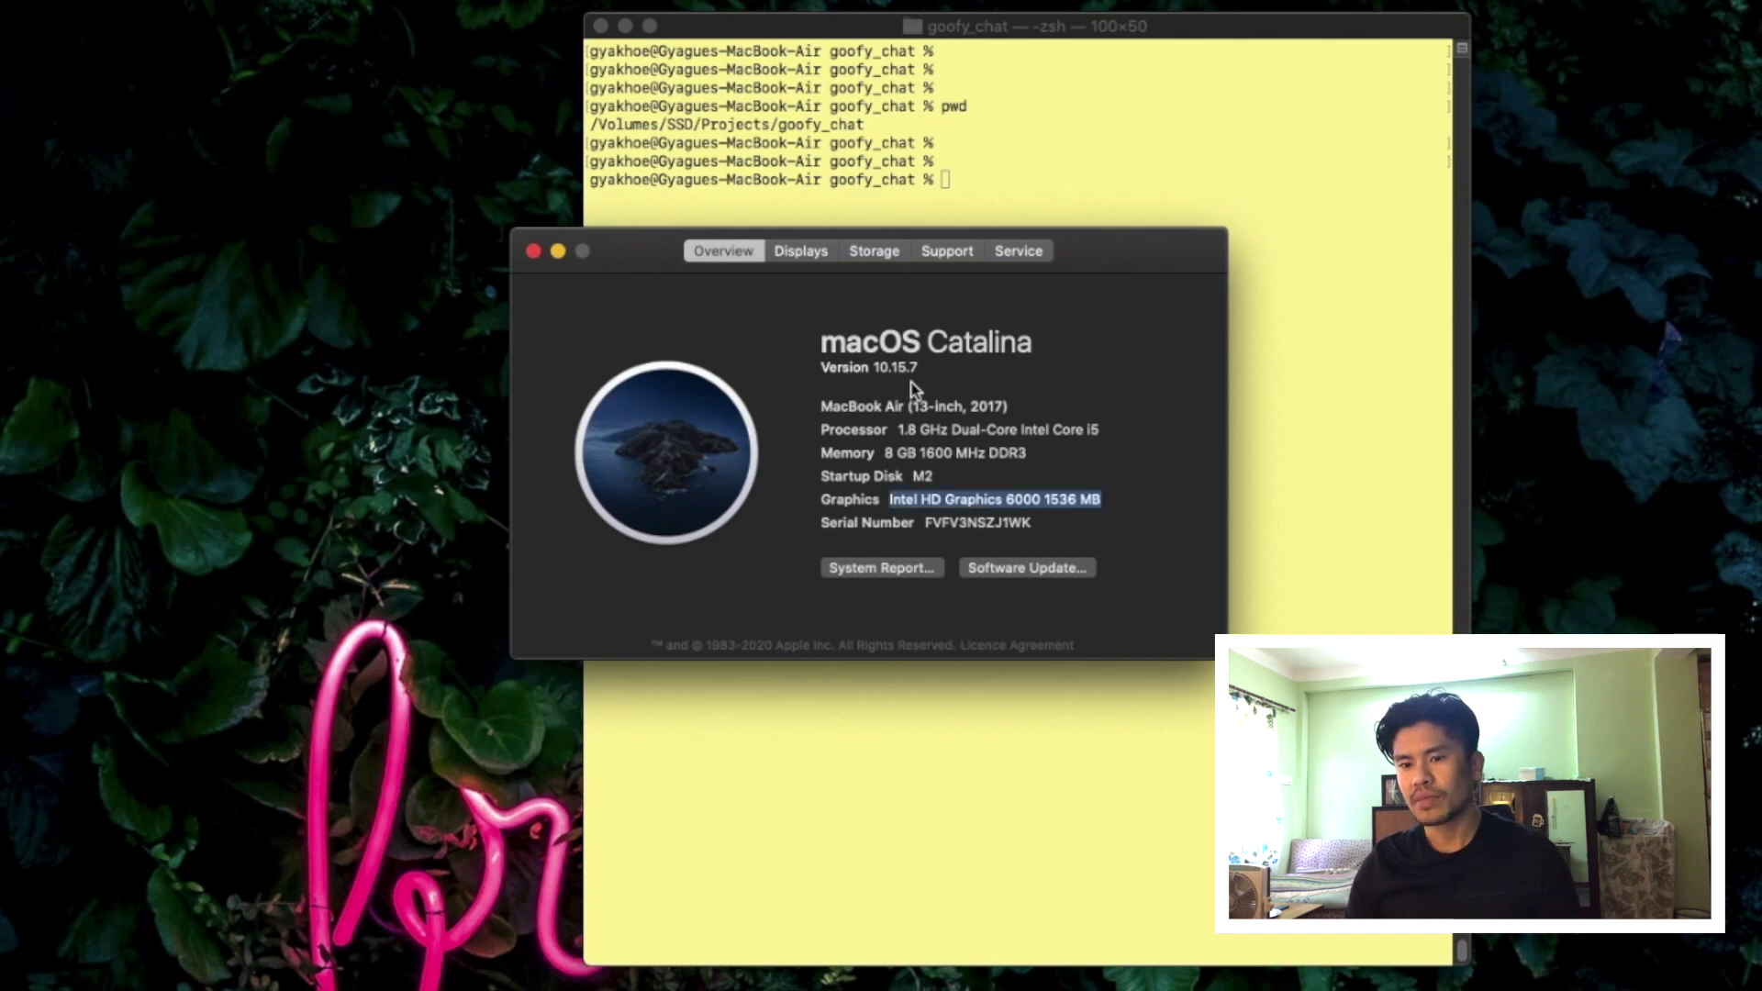
left_click(1044, 347)
left_click(986, 403)
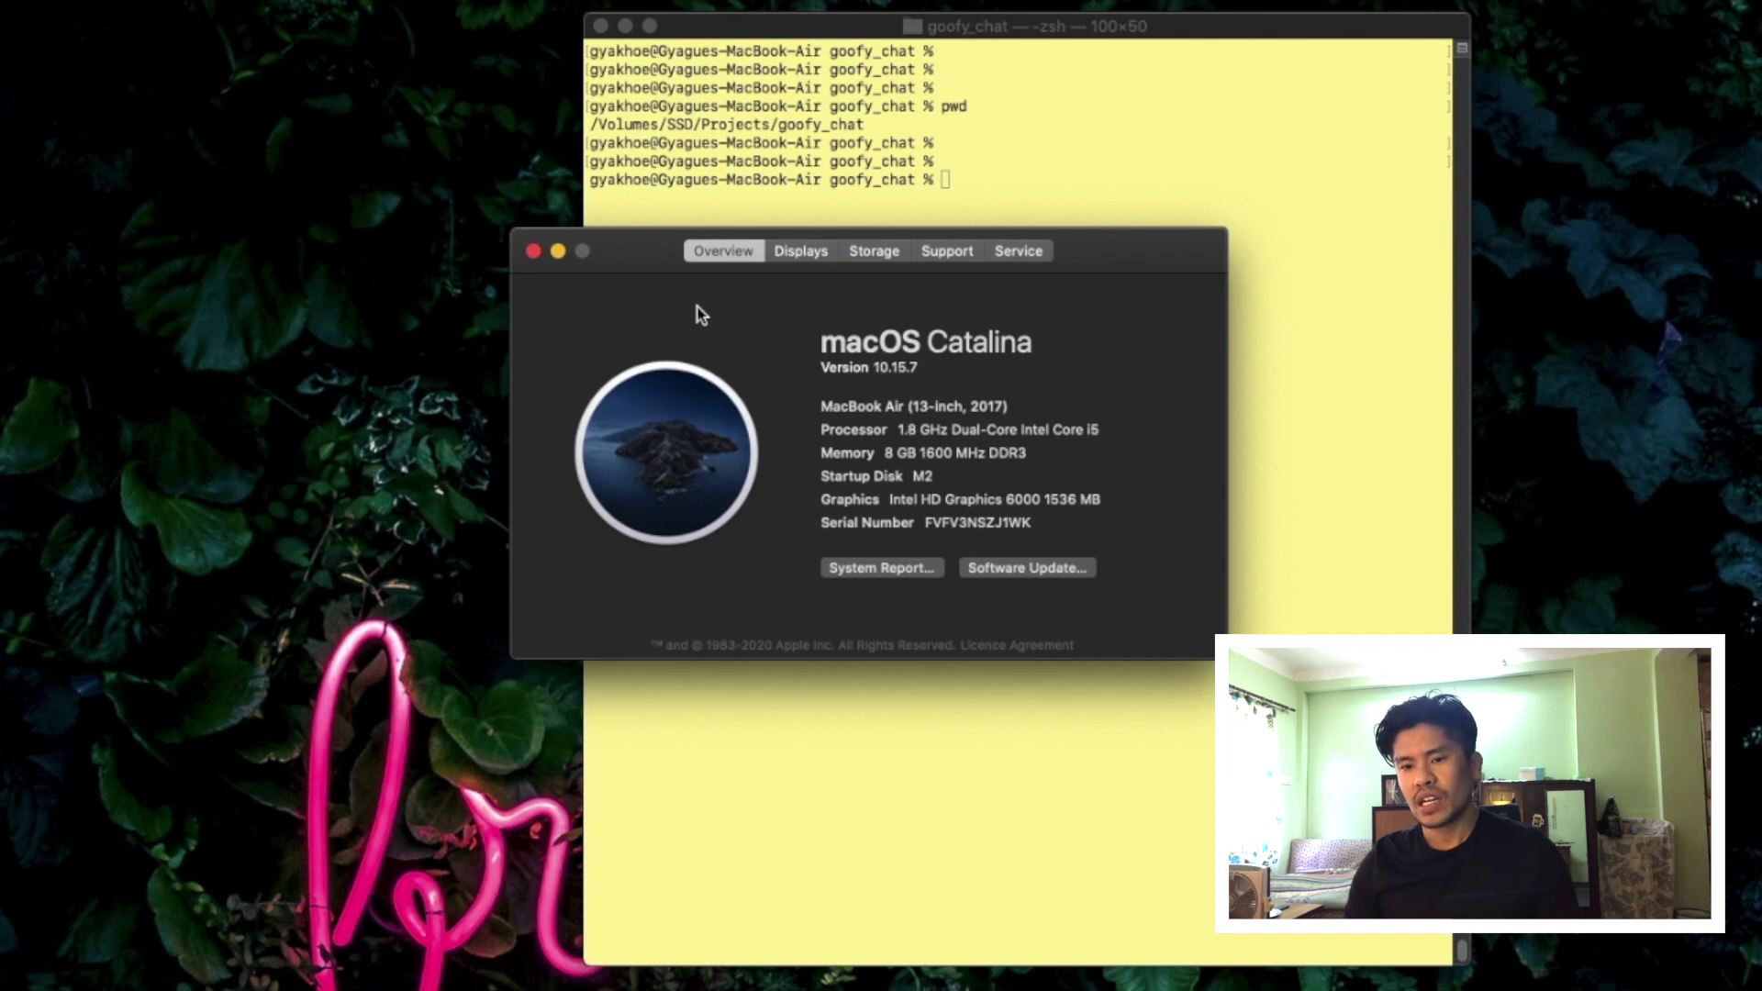
left_click(533, 251)
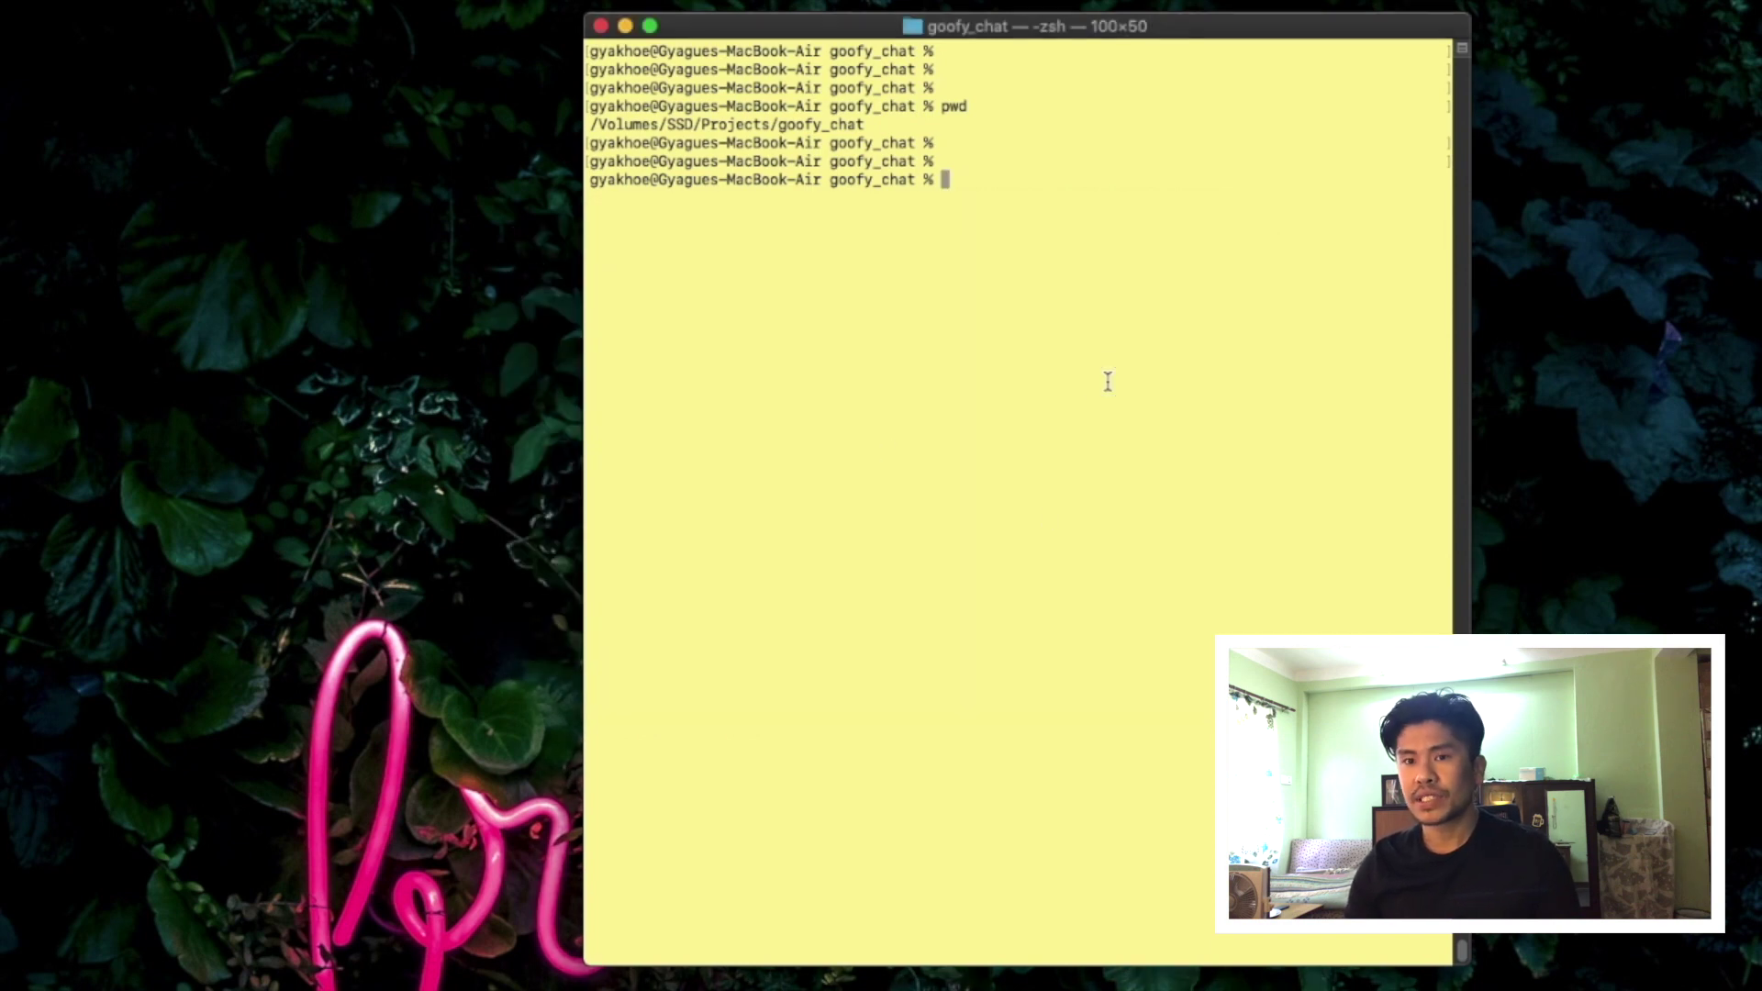
Print the working directory and run flutter doctor, correcting the misspelled command
type("pwd")
key("Return")
key("Return")
key("Return")
type("flutter docotor")
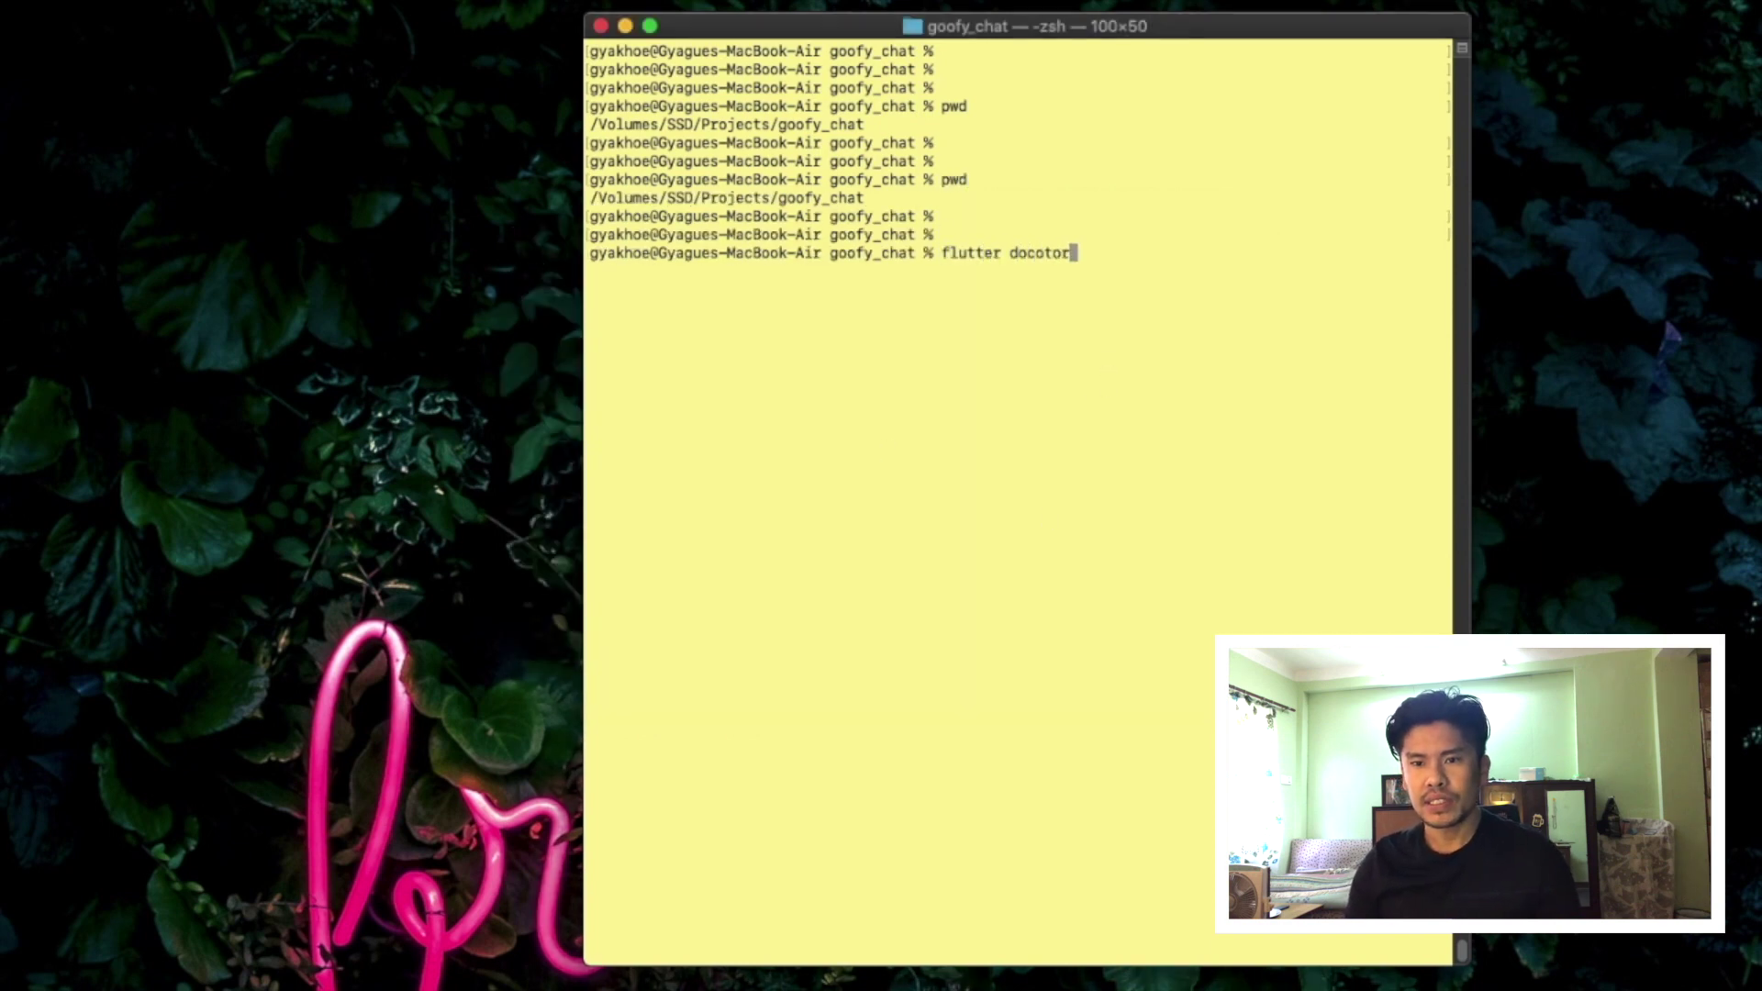
key("BackSpace")
key("BackSpace")
key("BackSpace")
key("BackSpace")
type("tor")
key("Return")
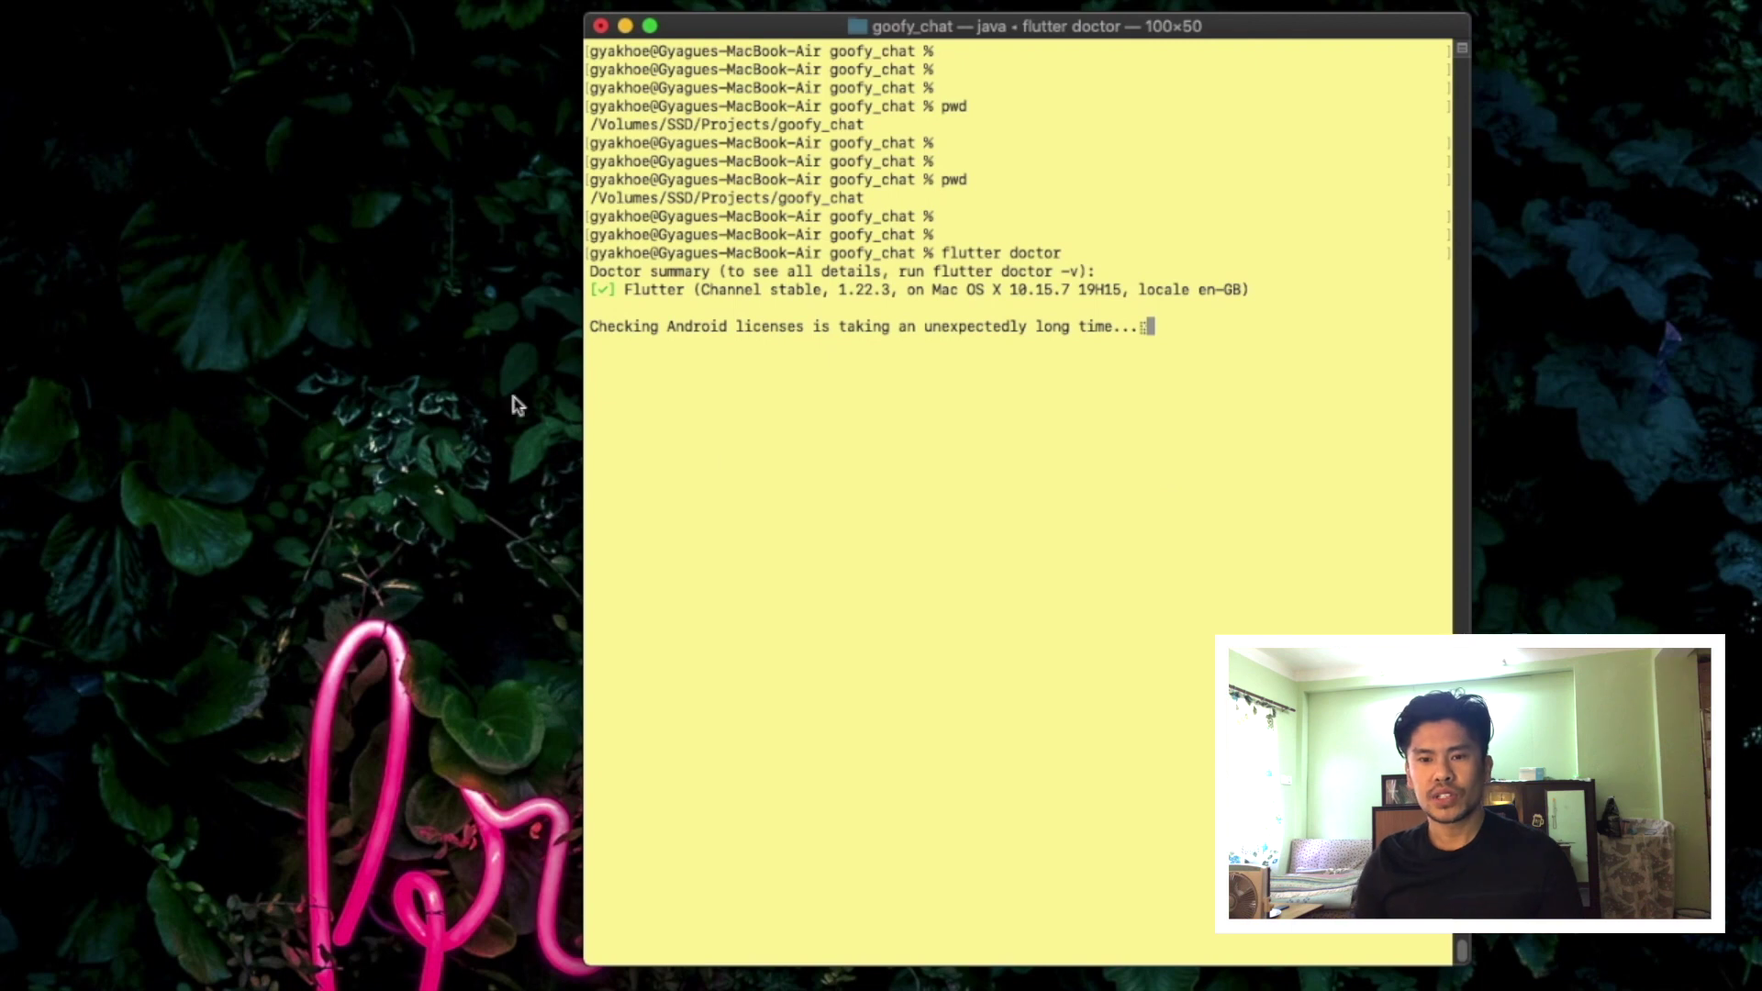
Highlight the Flutter version summary and Android Studio plugin warnings, then reprint the working directory
left_click_drag(840, 296, 1220, 302)
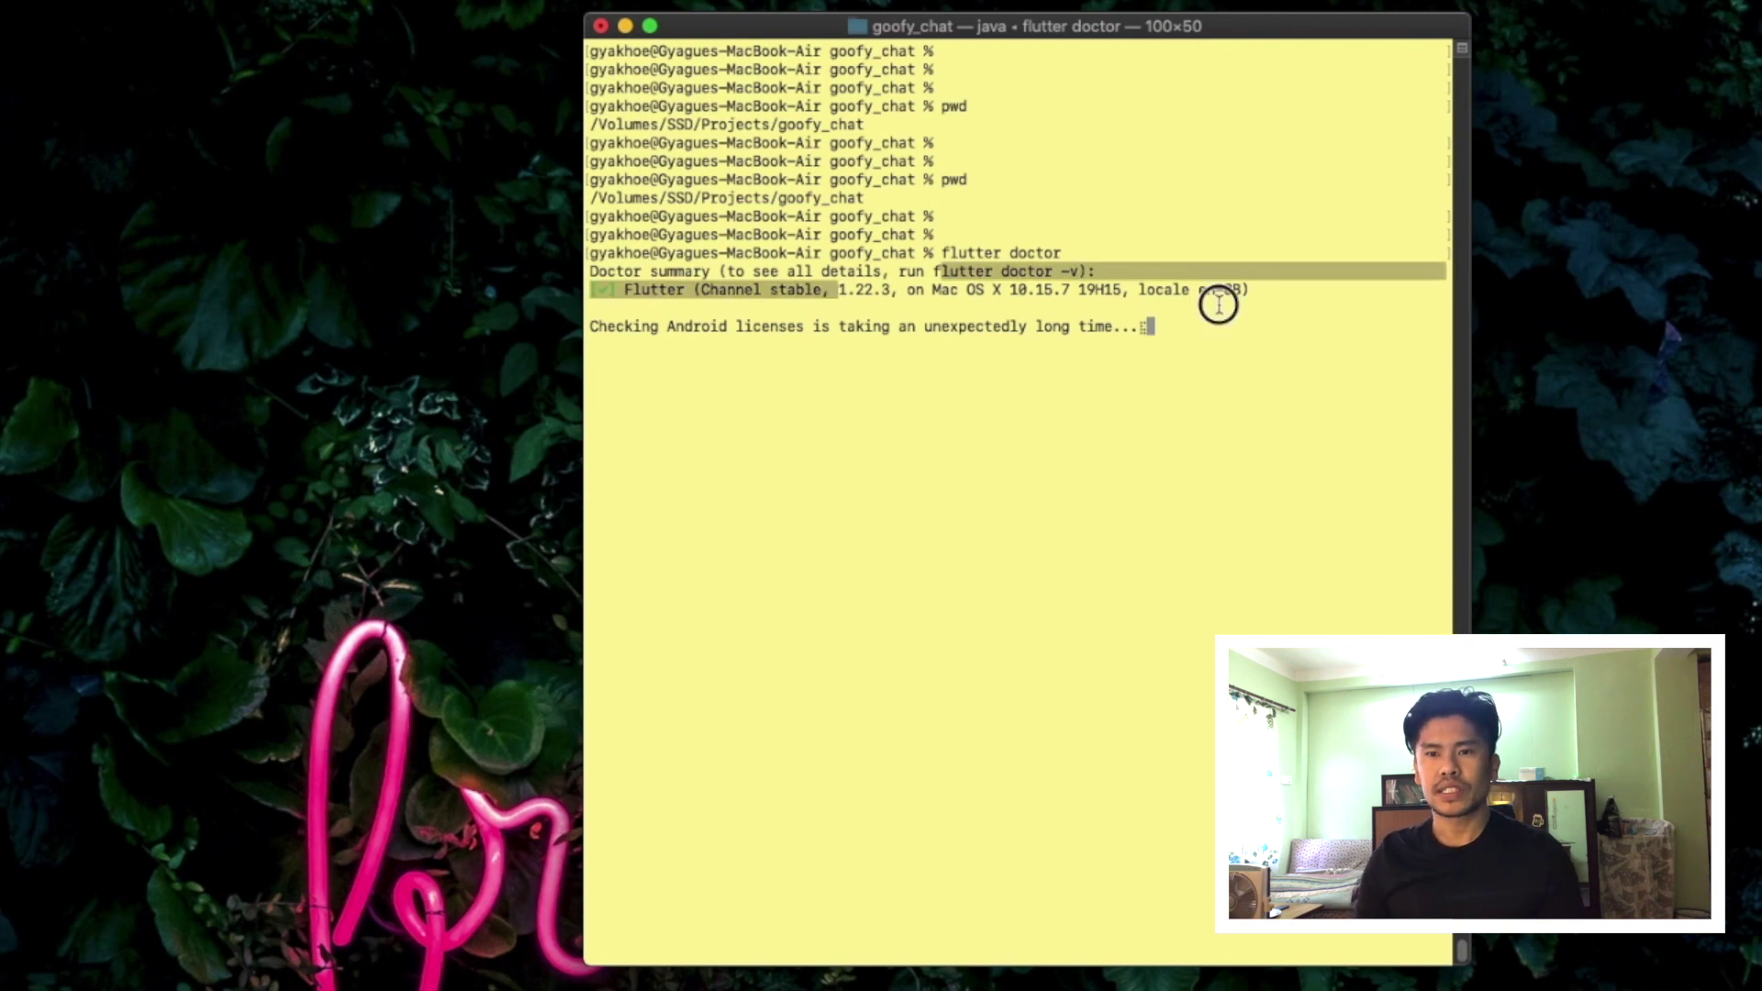
left_click_drag(1199, 404, 559, 367)
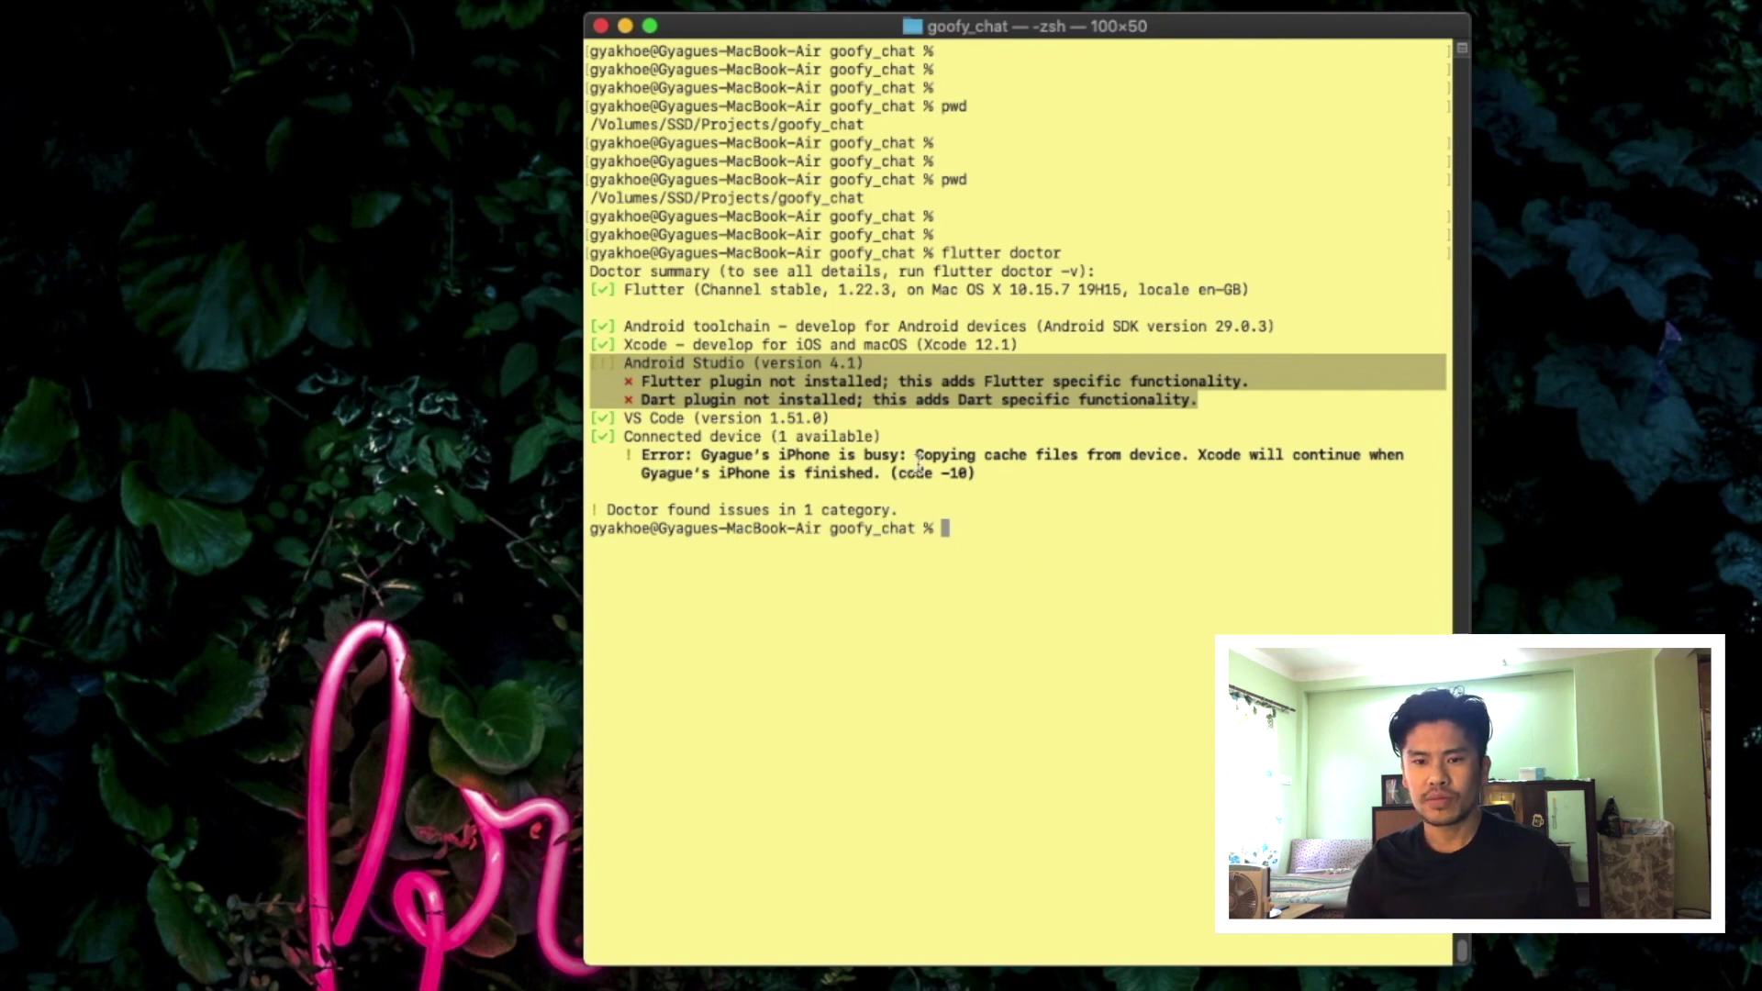
left_click(1062, 487)
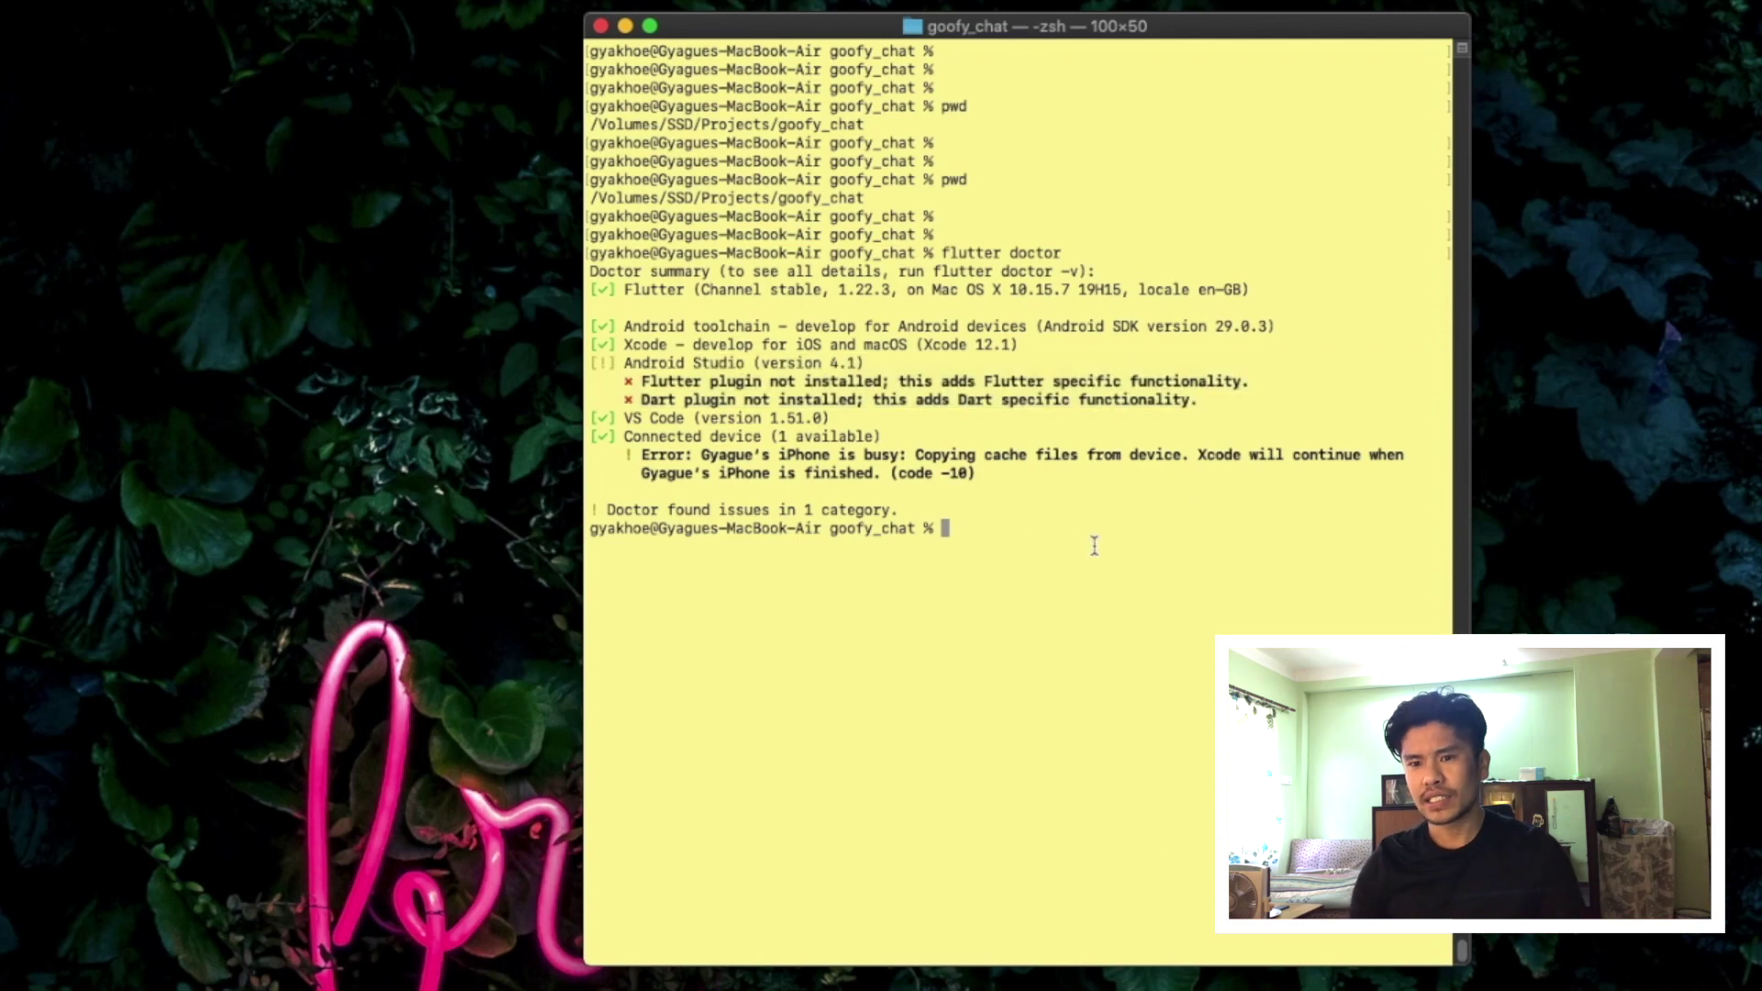
type("pwd")
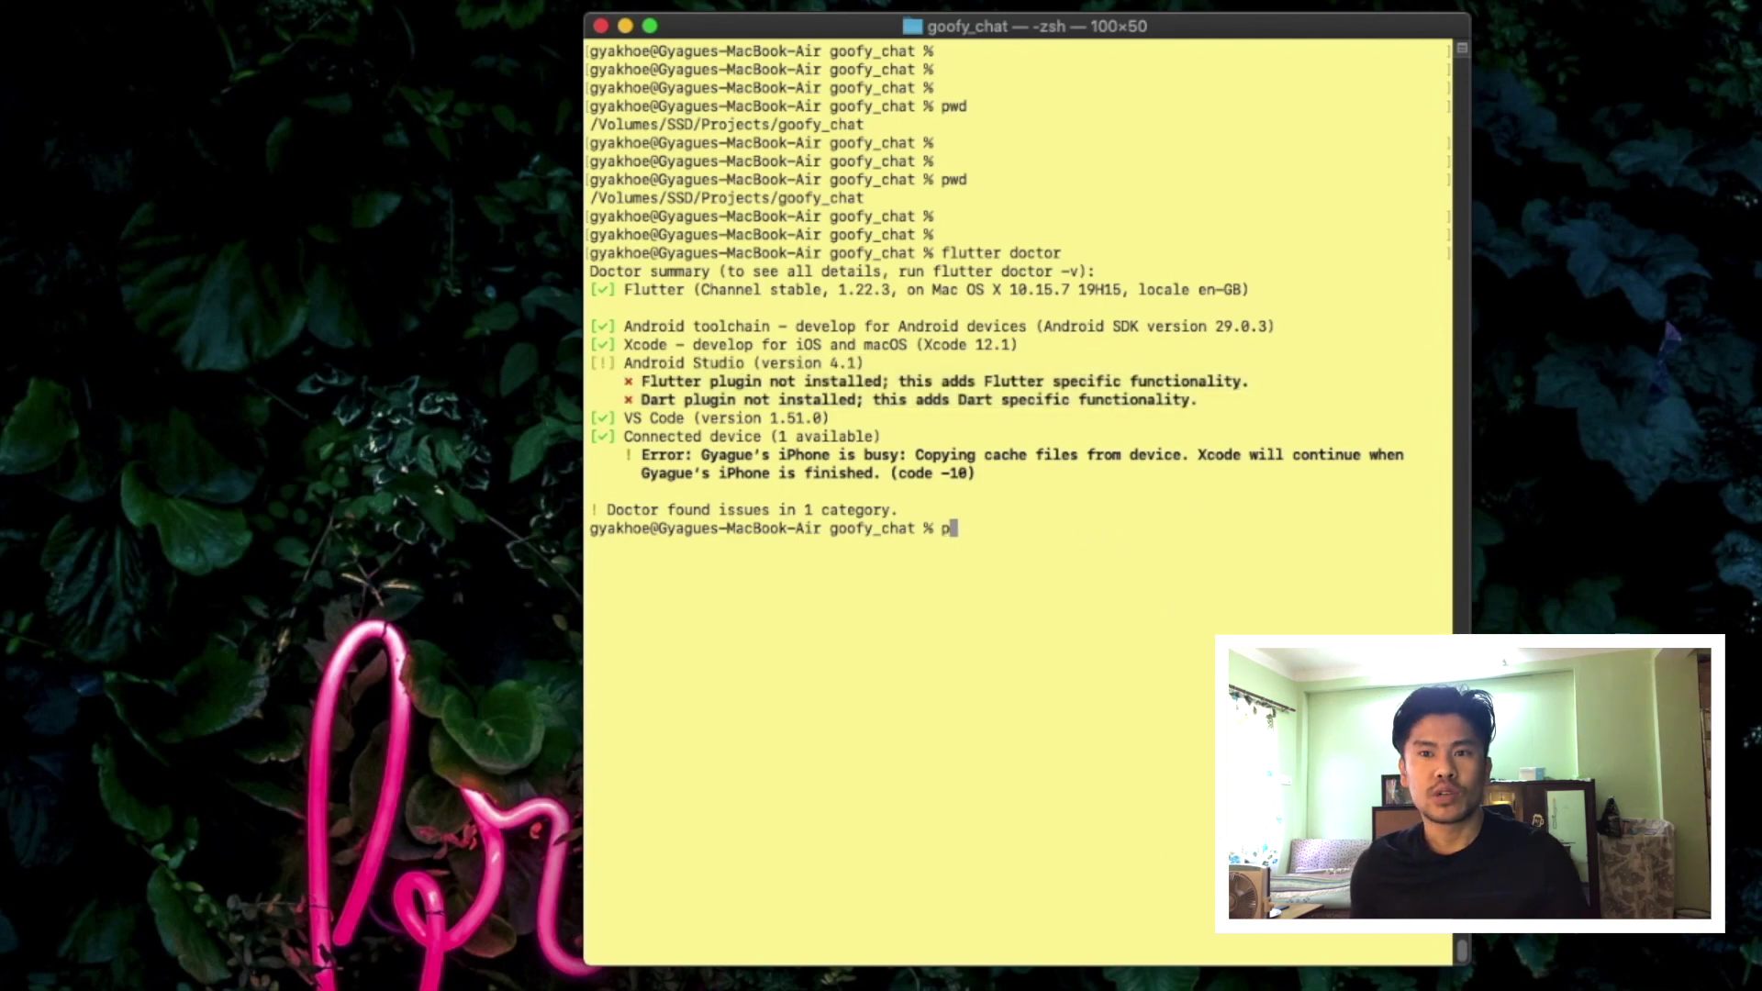
key("Return")
key("Return")
key("Return")
key("Return")
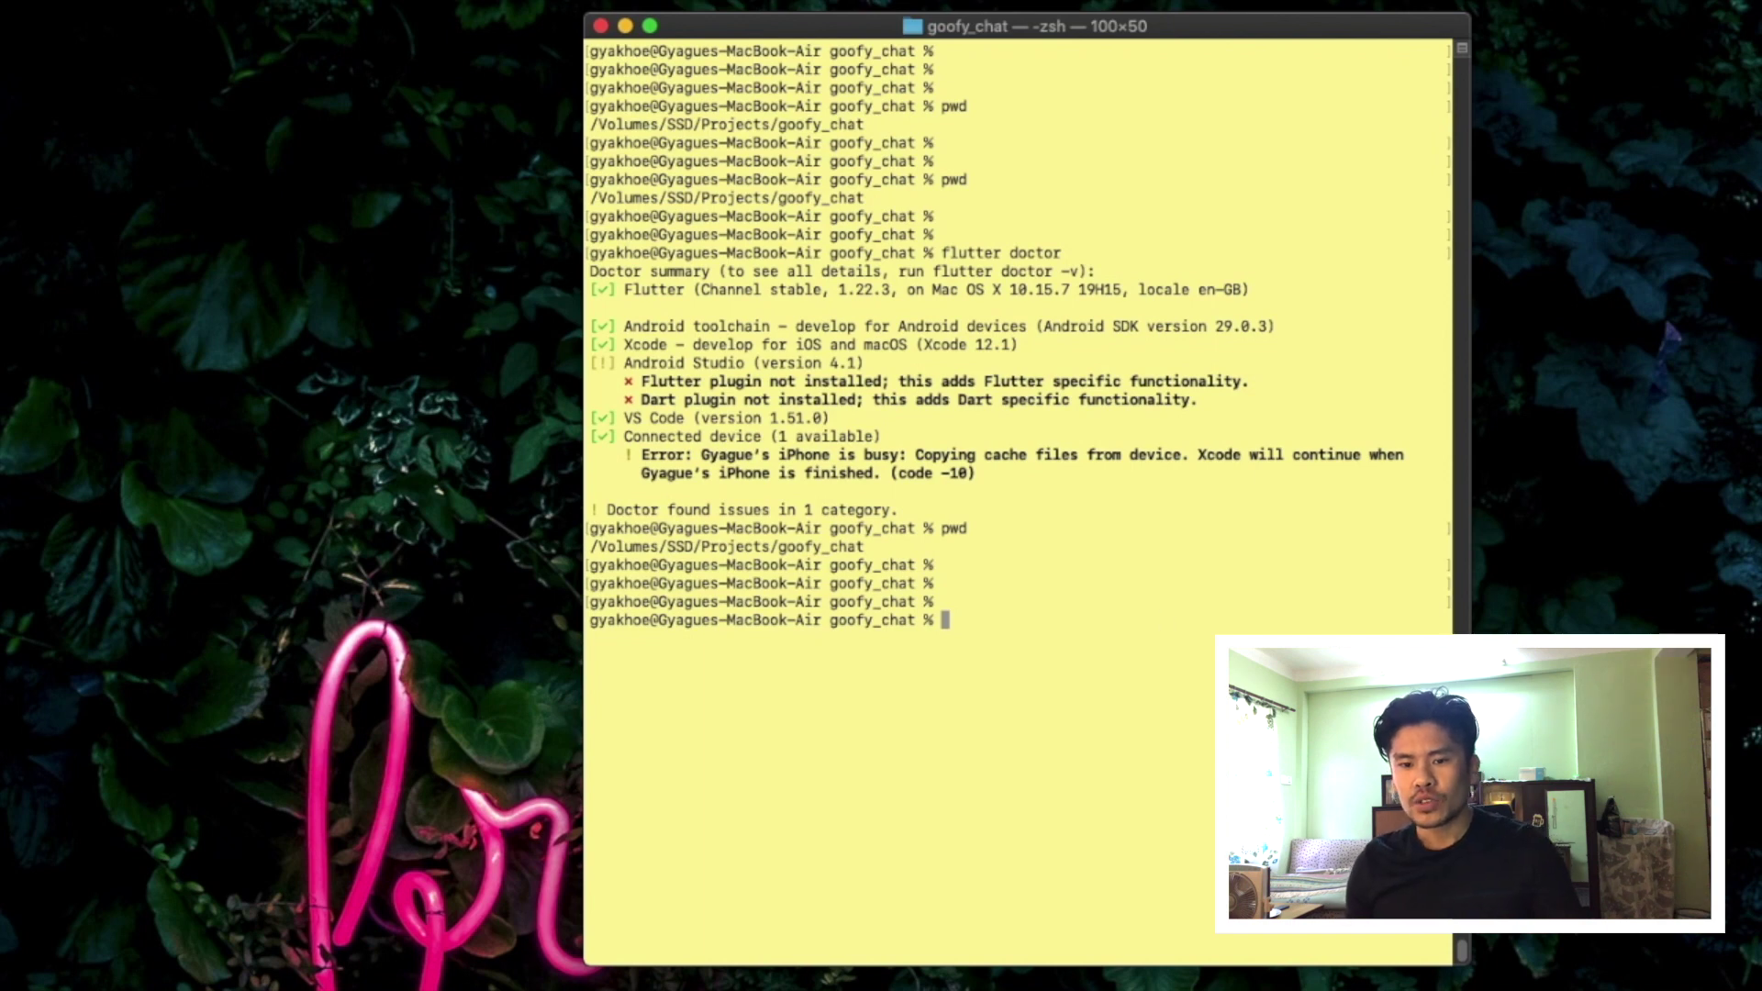
Open Get Info for goofy_chat in SSD › Projects and highlight its 837.8 MB size
left_click(1151, 978)
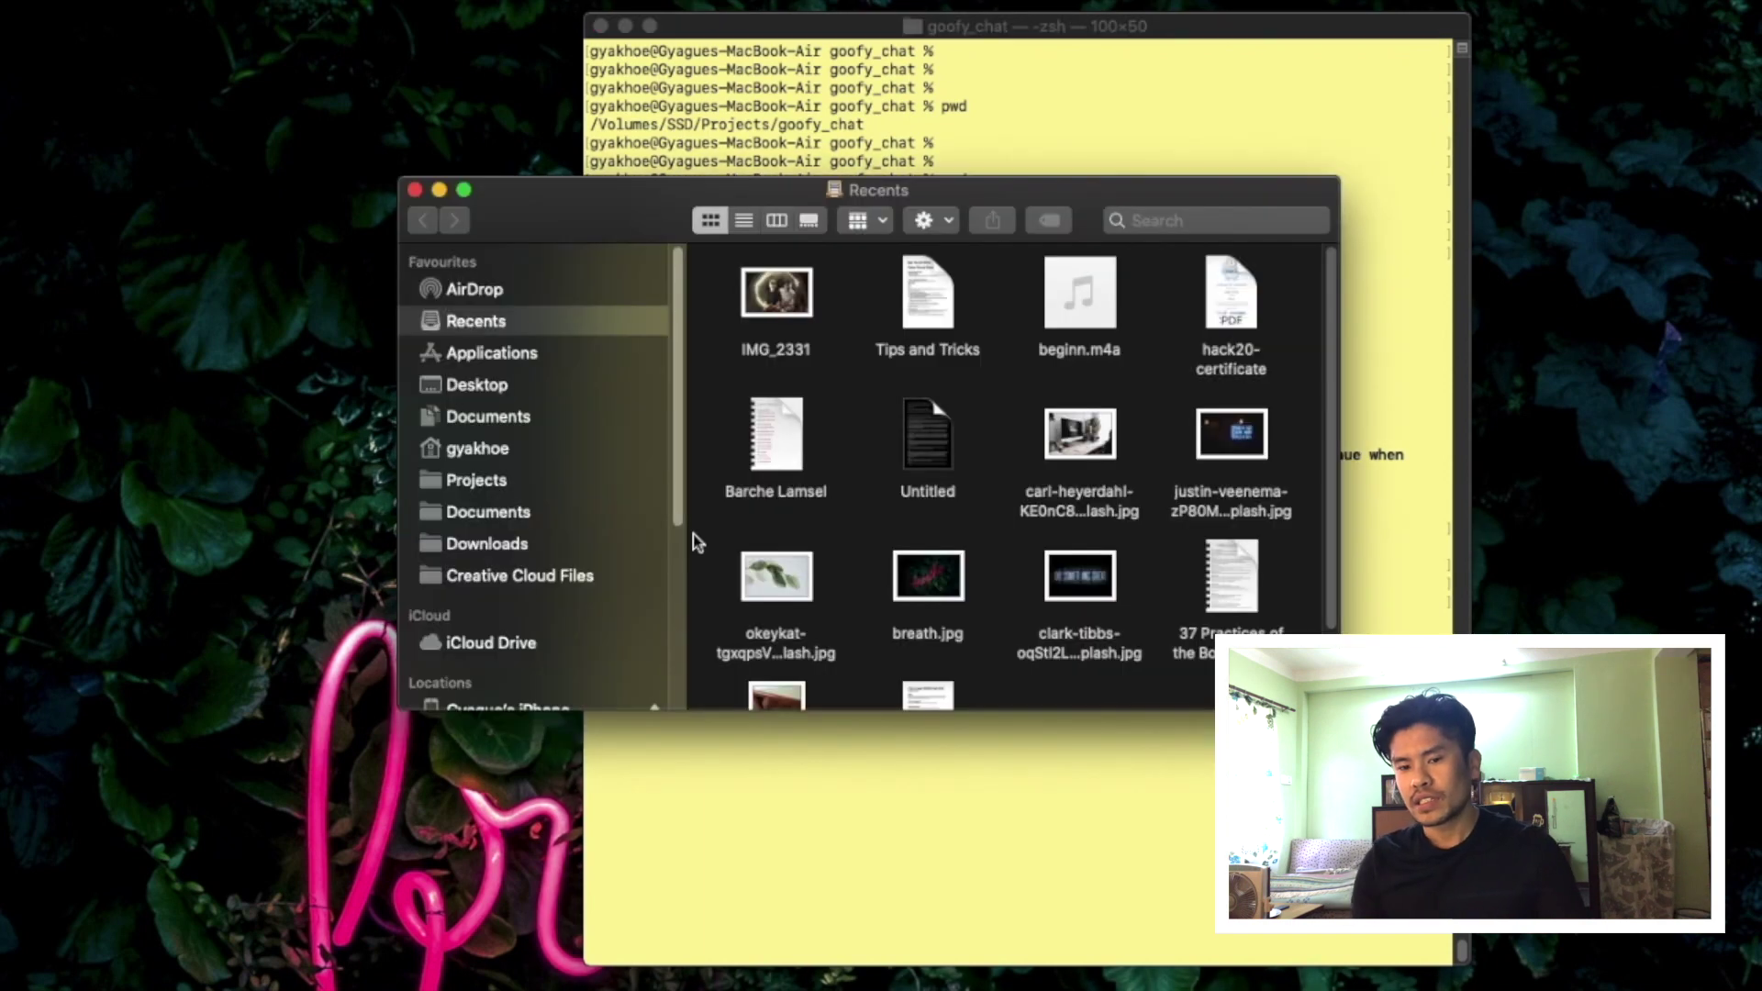
left_click(510, 474)
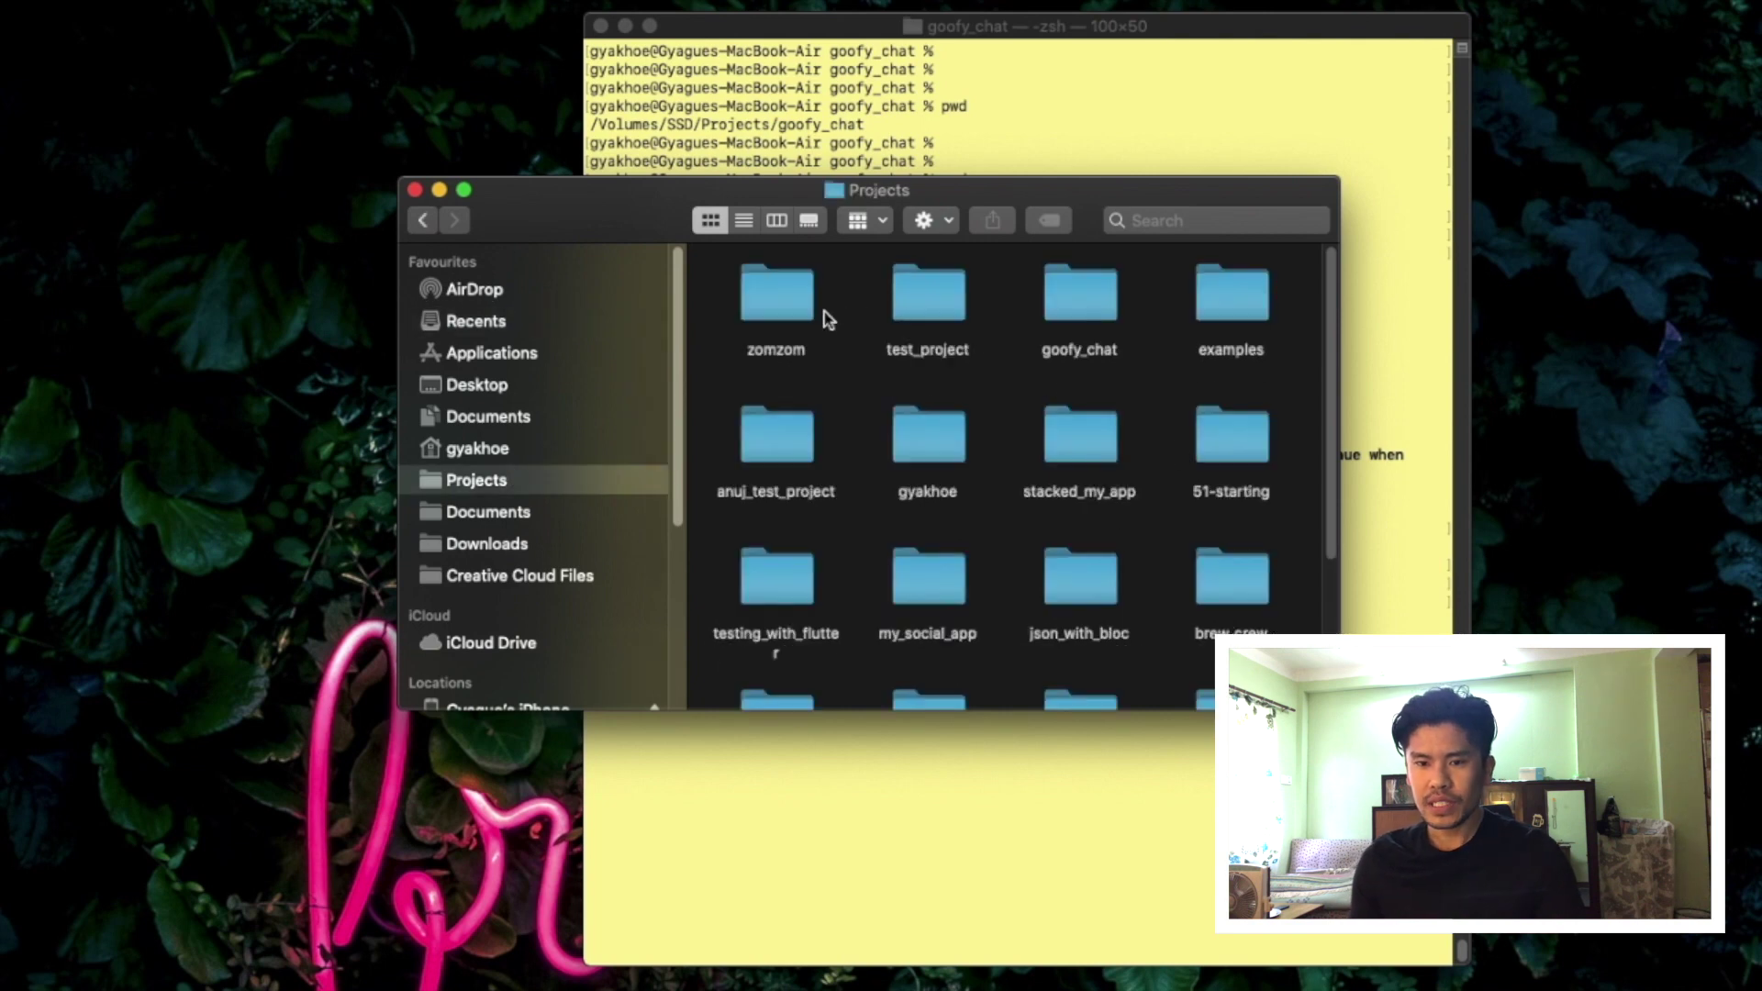
left_click(1083, 312)
right_click(1083, 312)
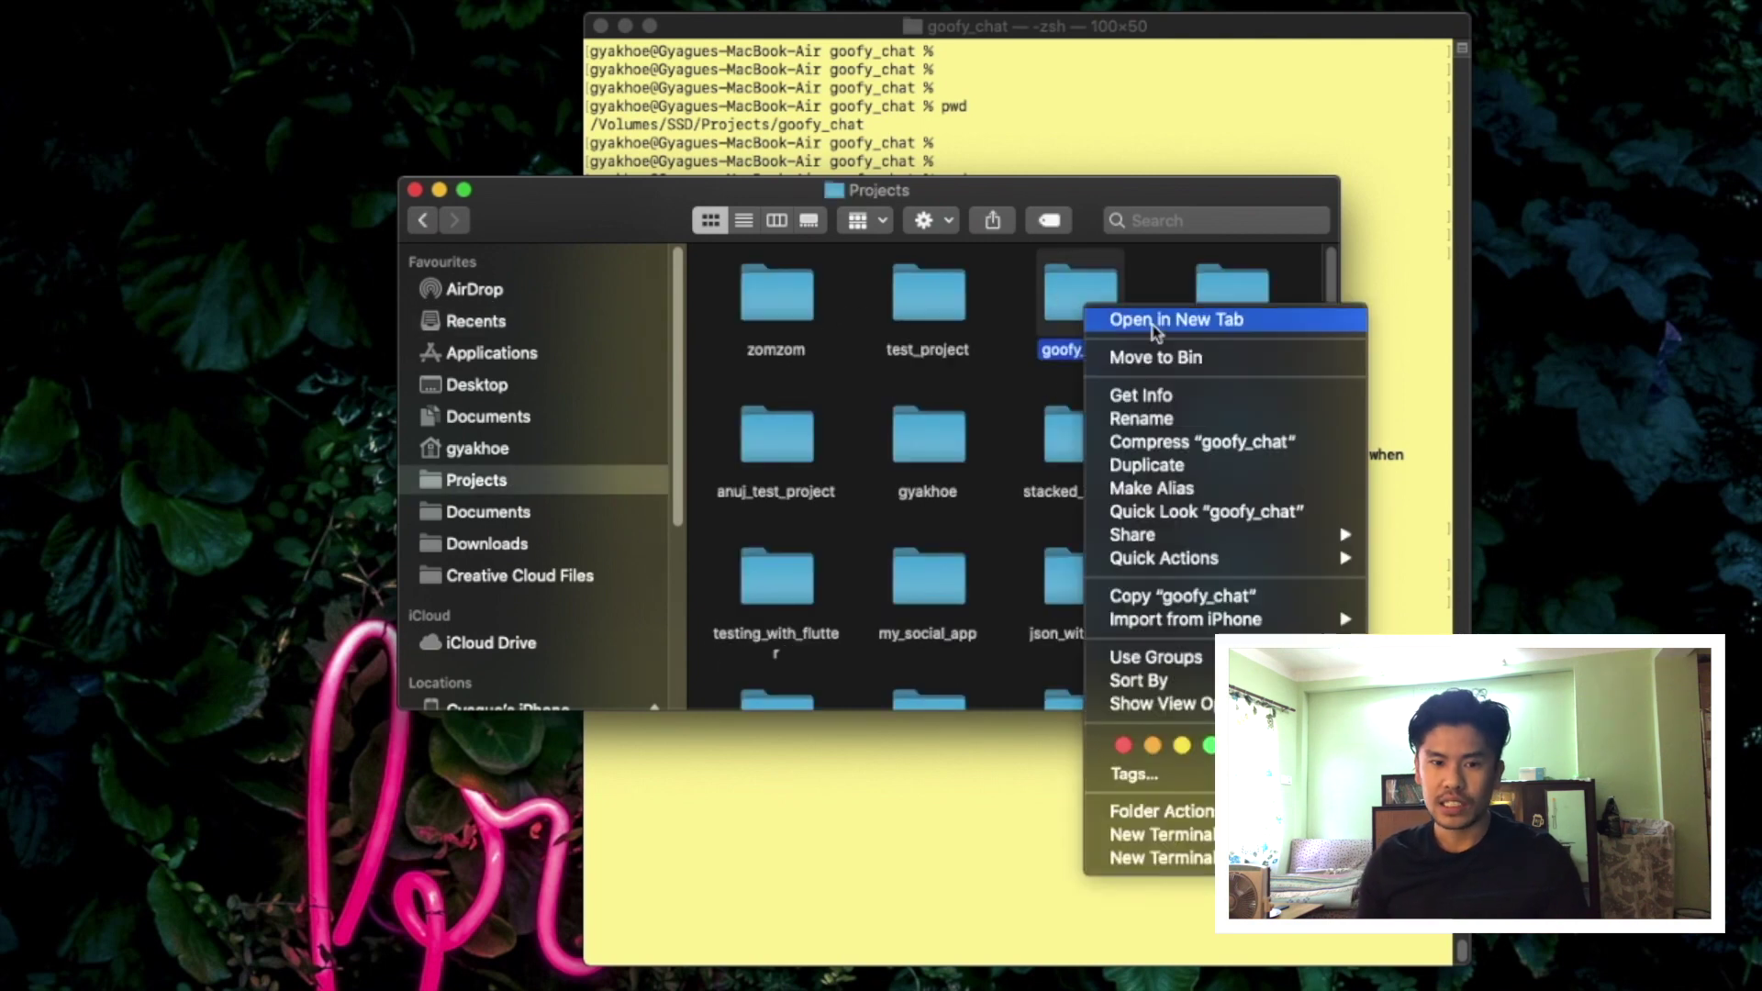
left_click(1176, 395)
left_click_drag(84, 75, 831, 90)
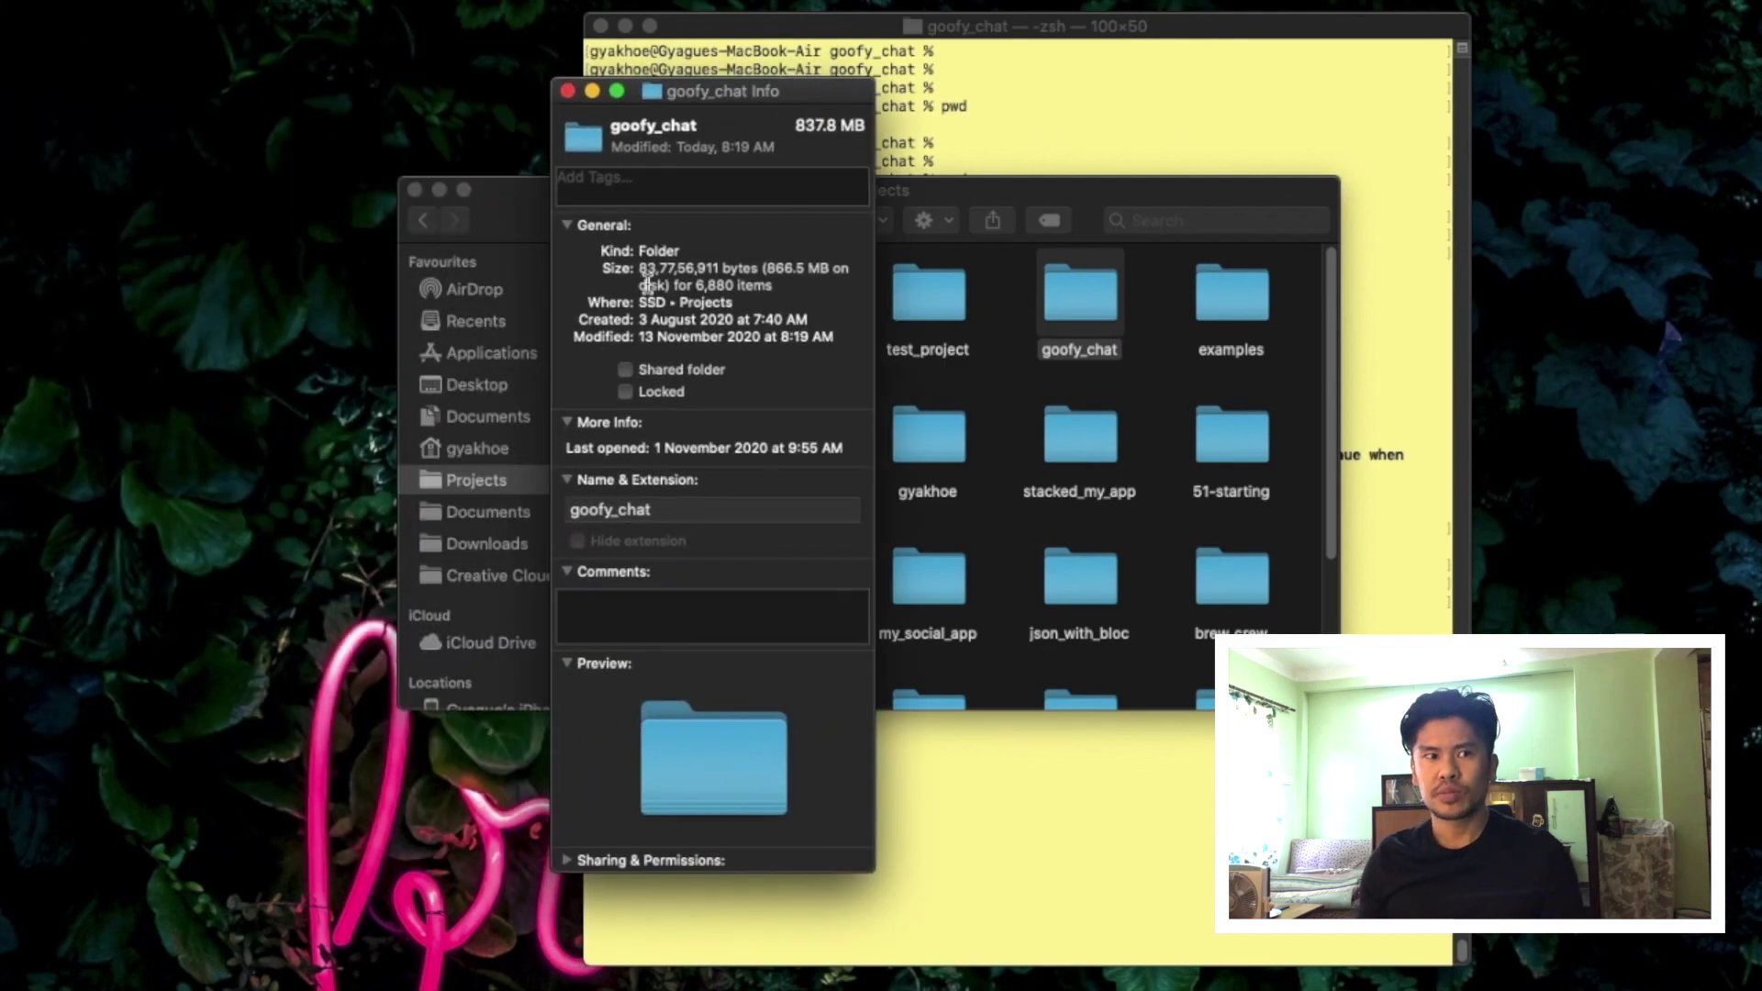
left_click_drag(647, 275, 804, 272)
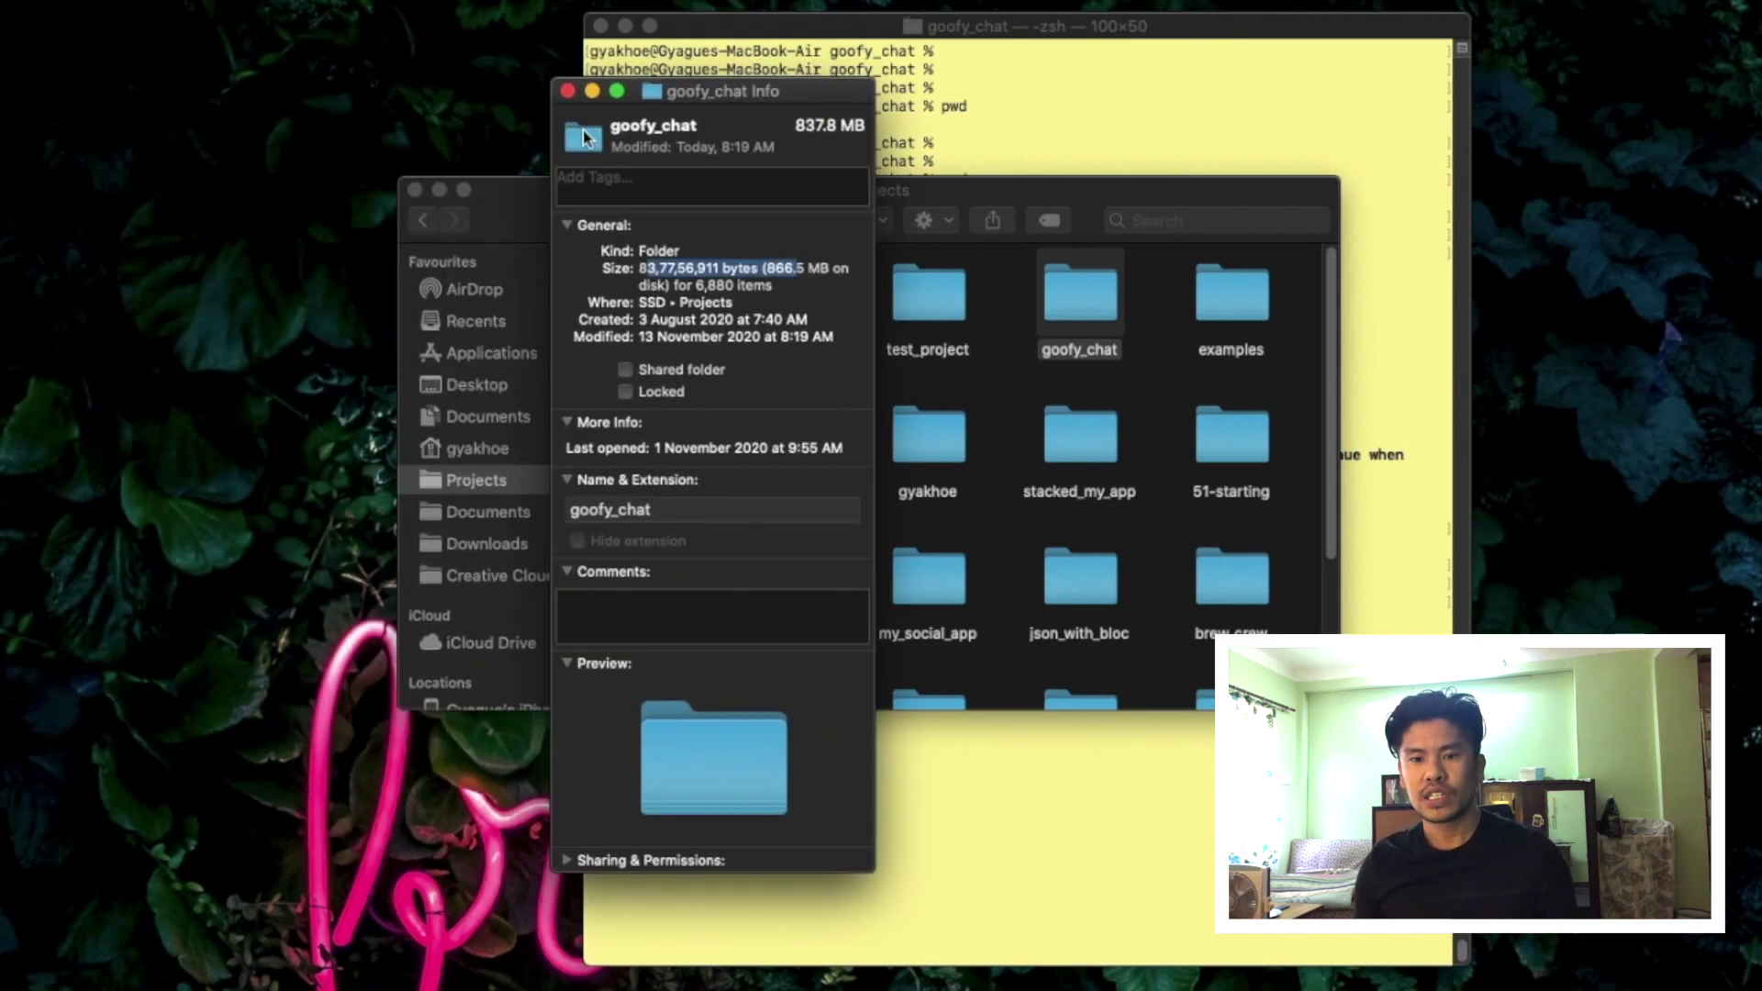
Run flutter run in goofy_chat and note the device busy error message
left_click(564, 92)
key("super+h")
type("flutter run")
key("Return")
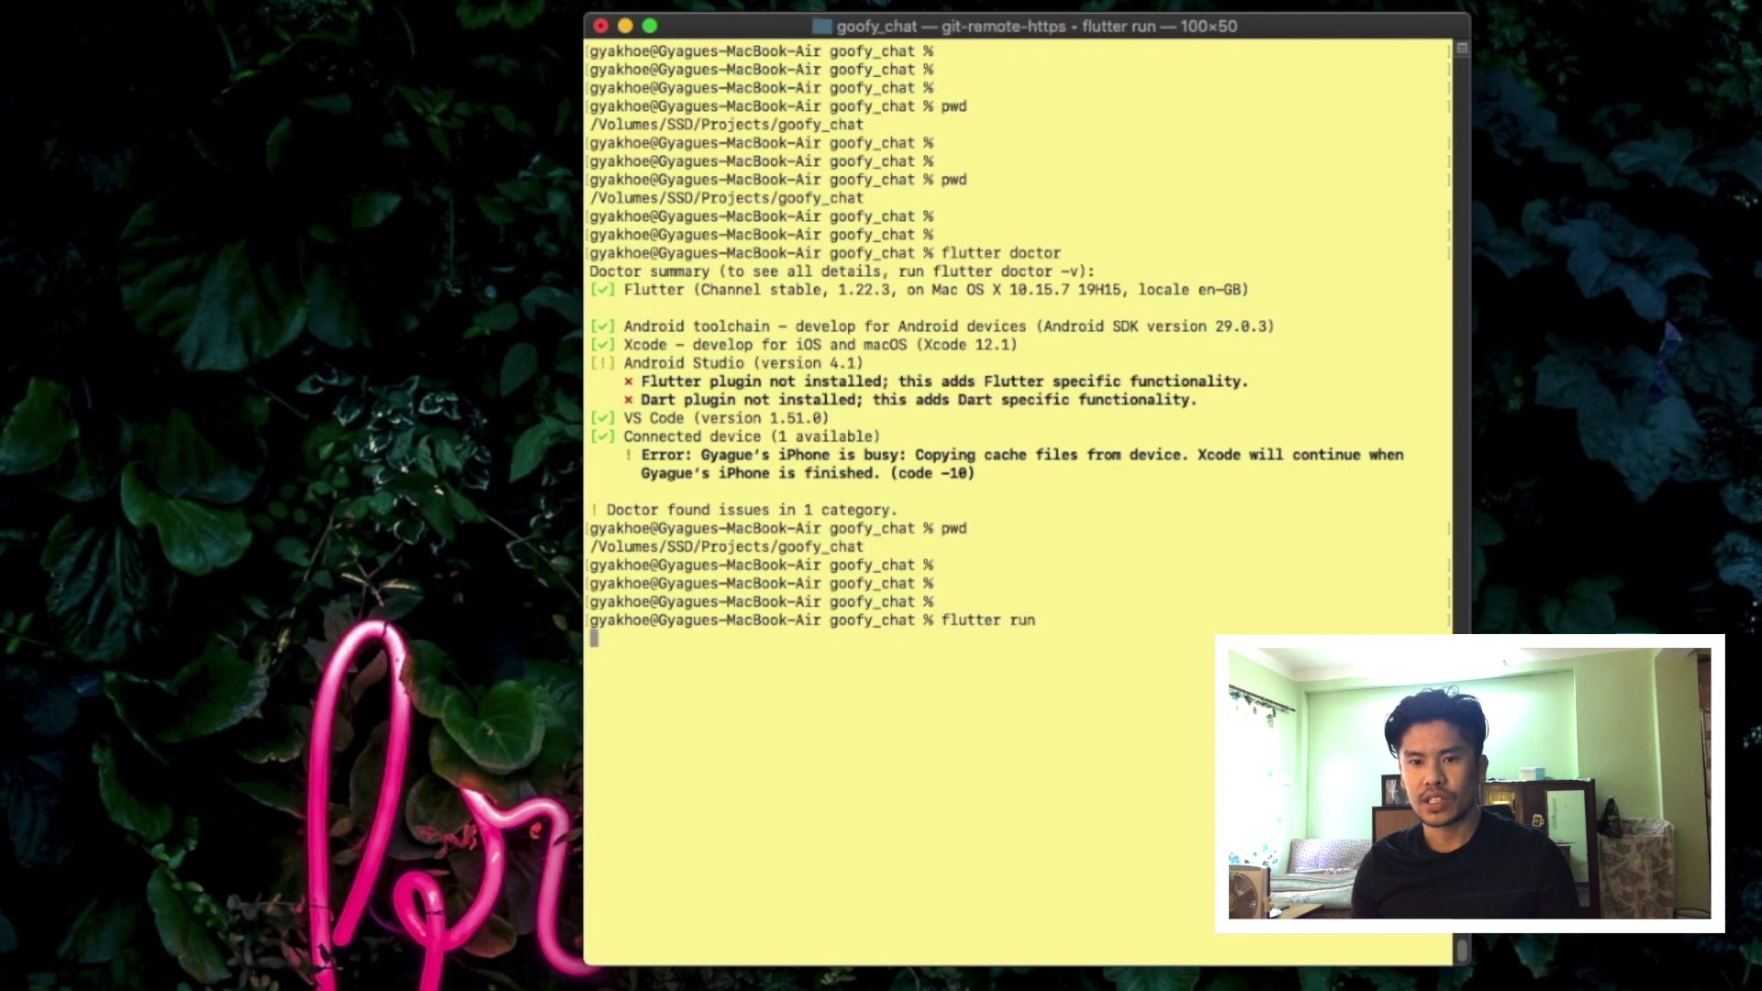
left_click_drag(975, 473, 634, 455)
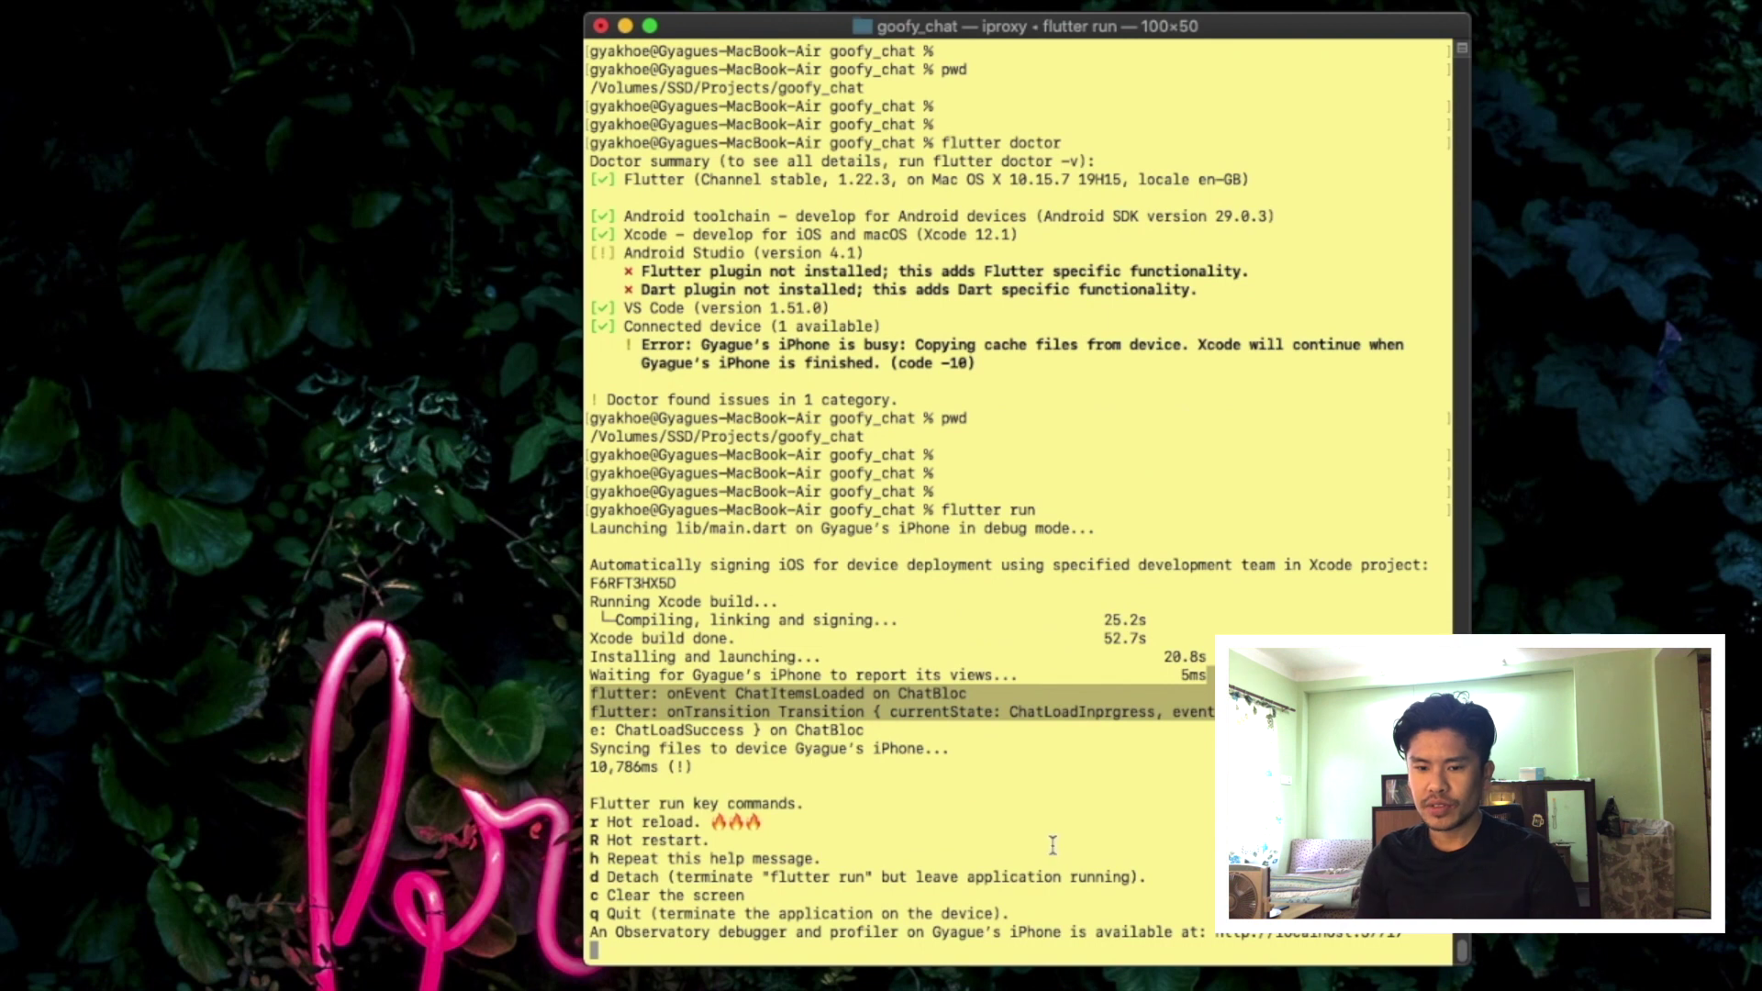
left_click(1107, 852)
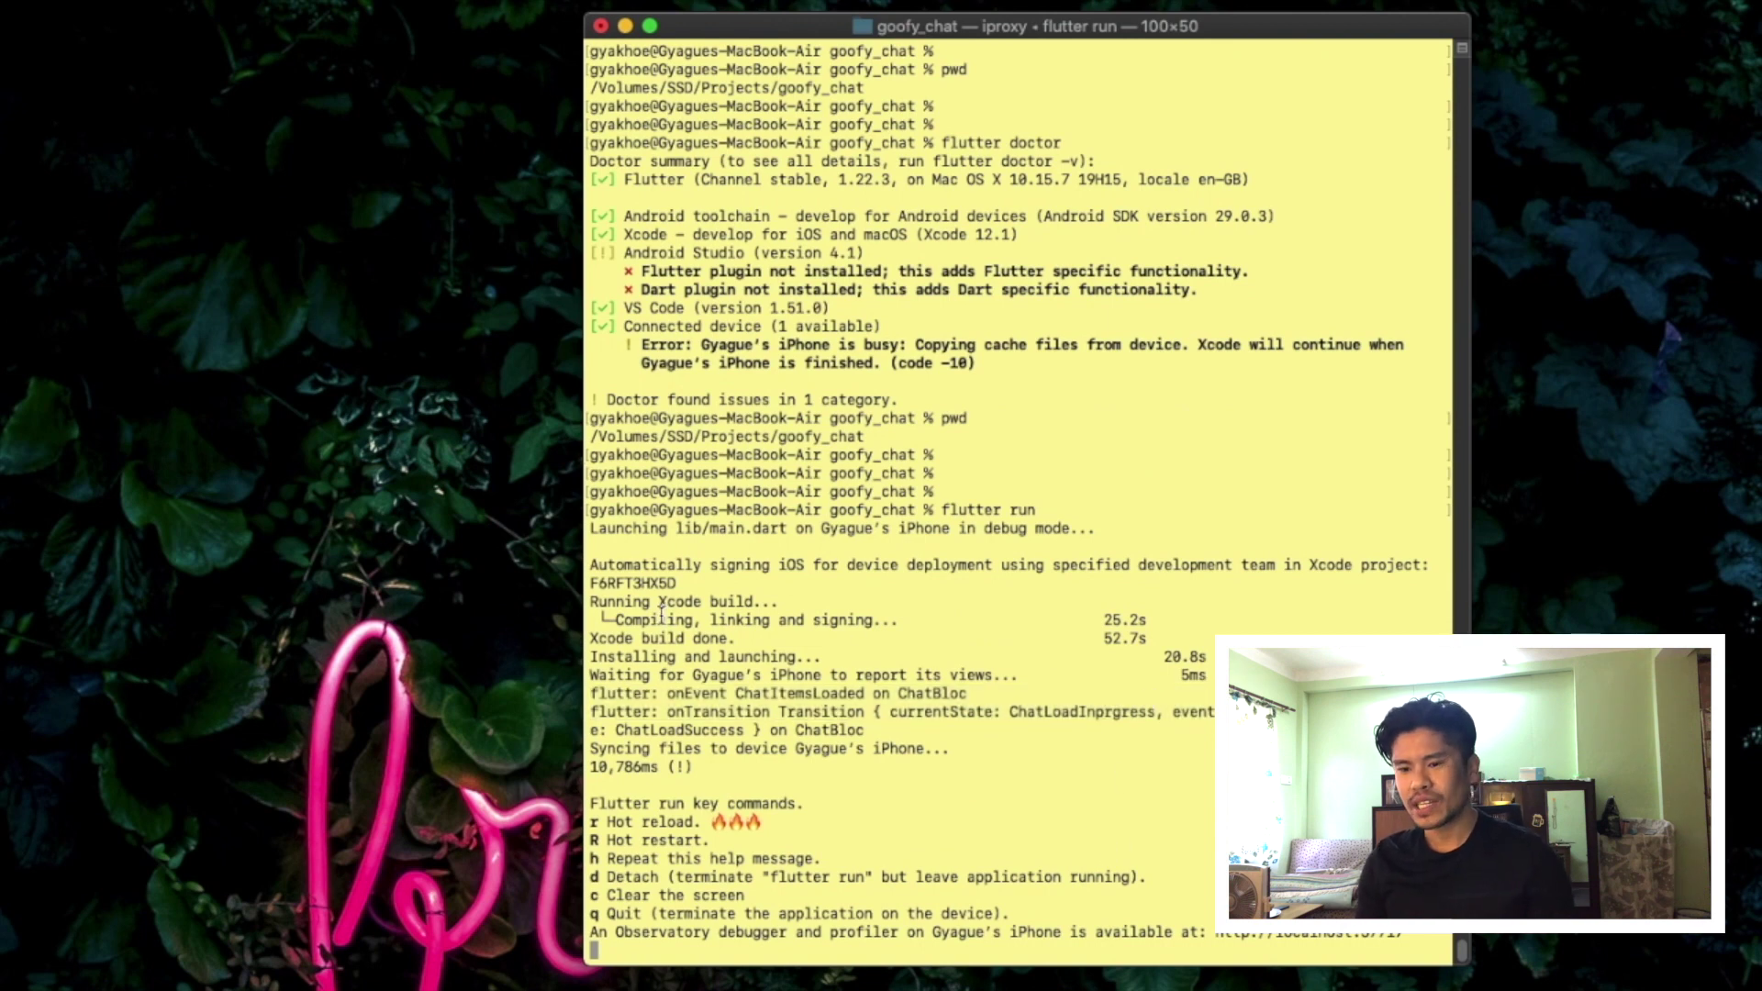
Review the 52.7s Xcode build timing, quit the app with q, and switch to Safari
left_click_drag(1057, 647, 590, 597)
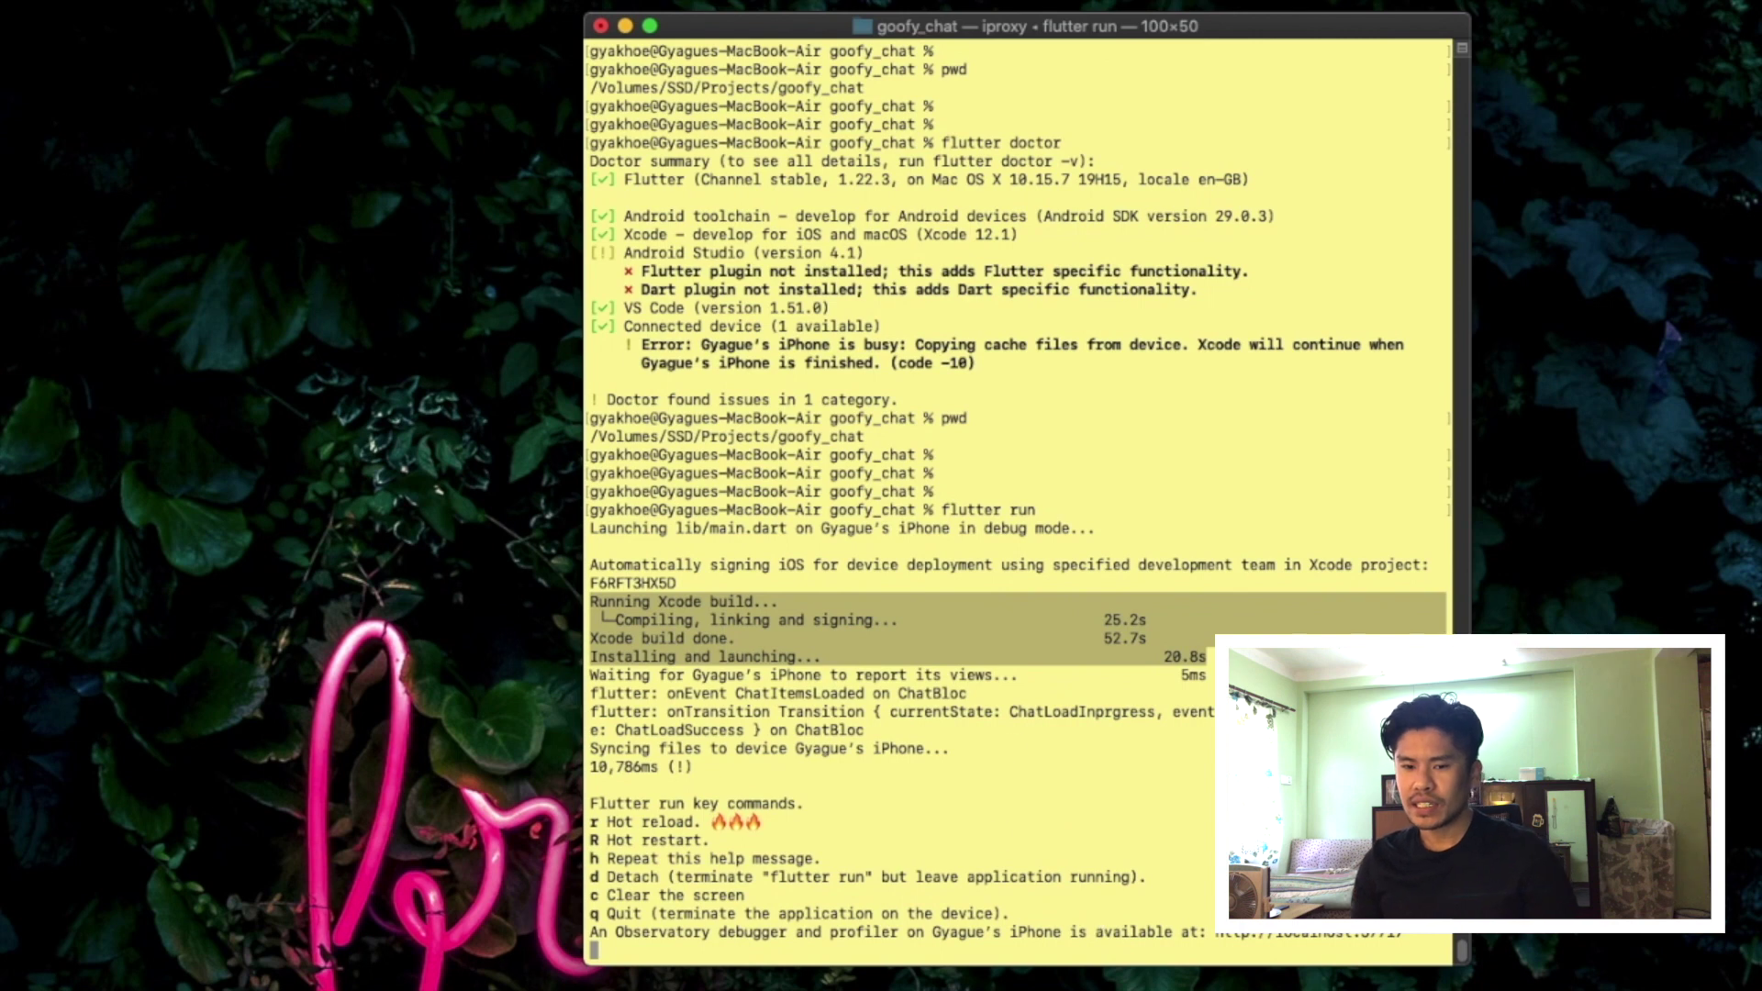
left_click(853, 903)
key("q")
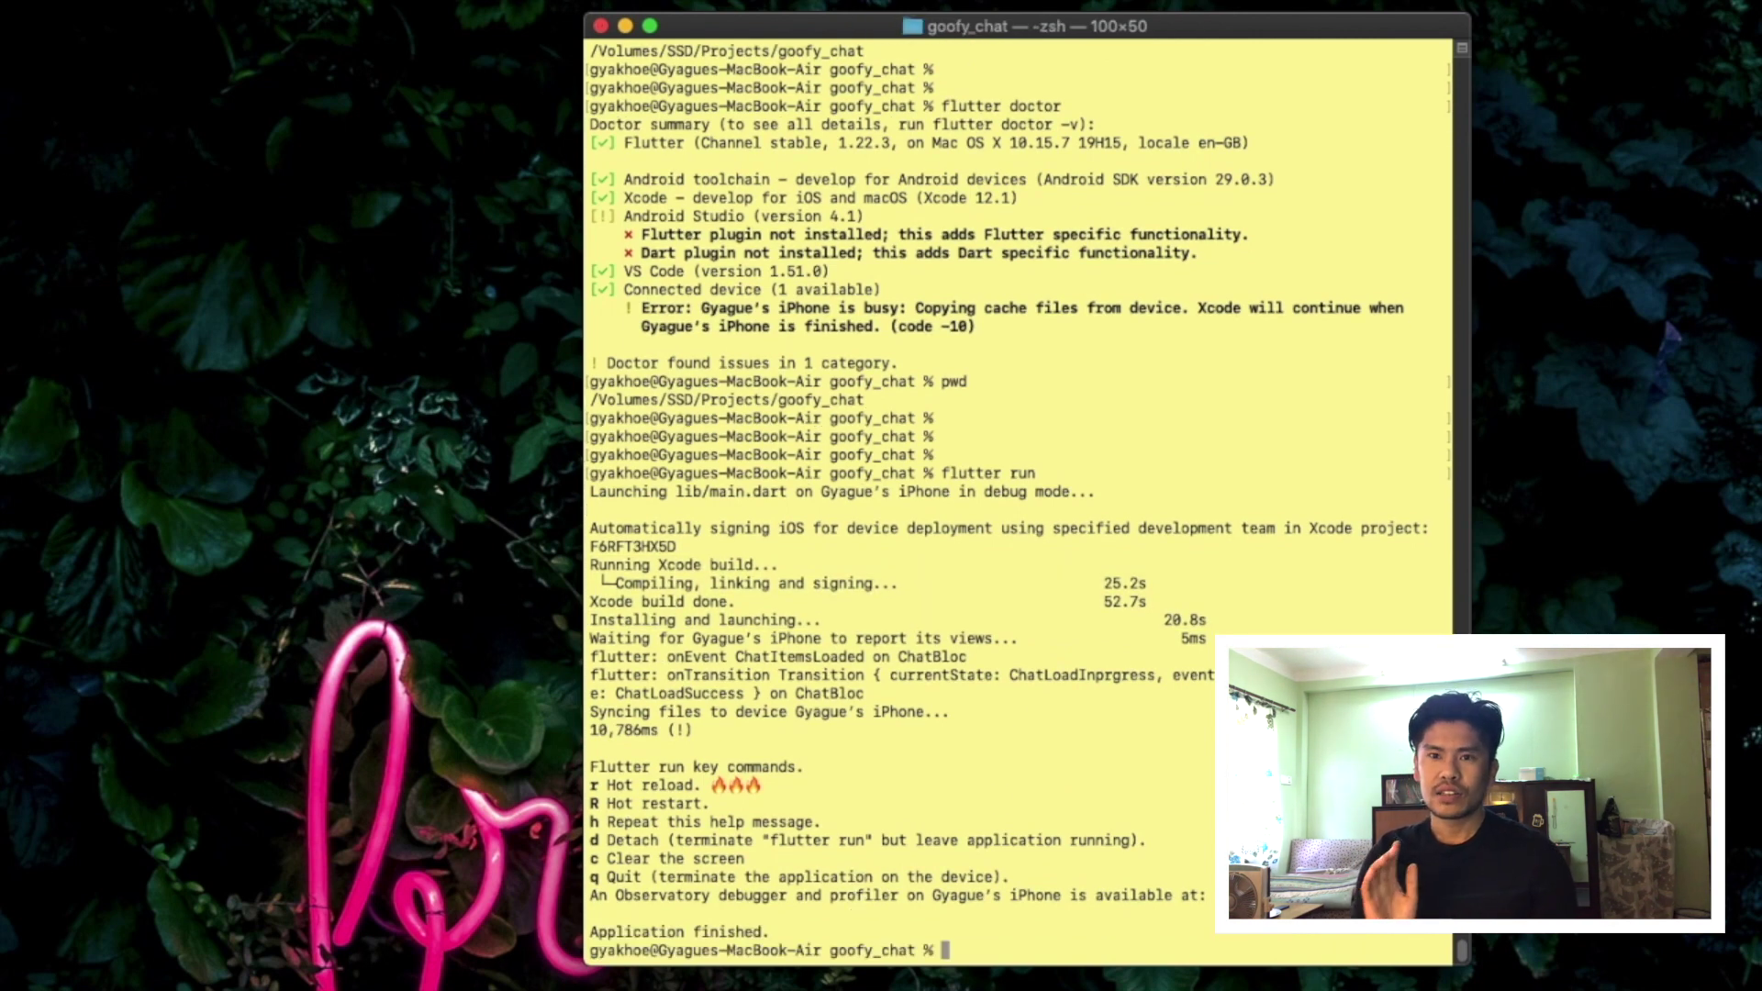
key("super+Tab")
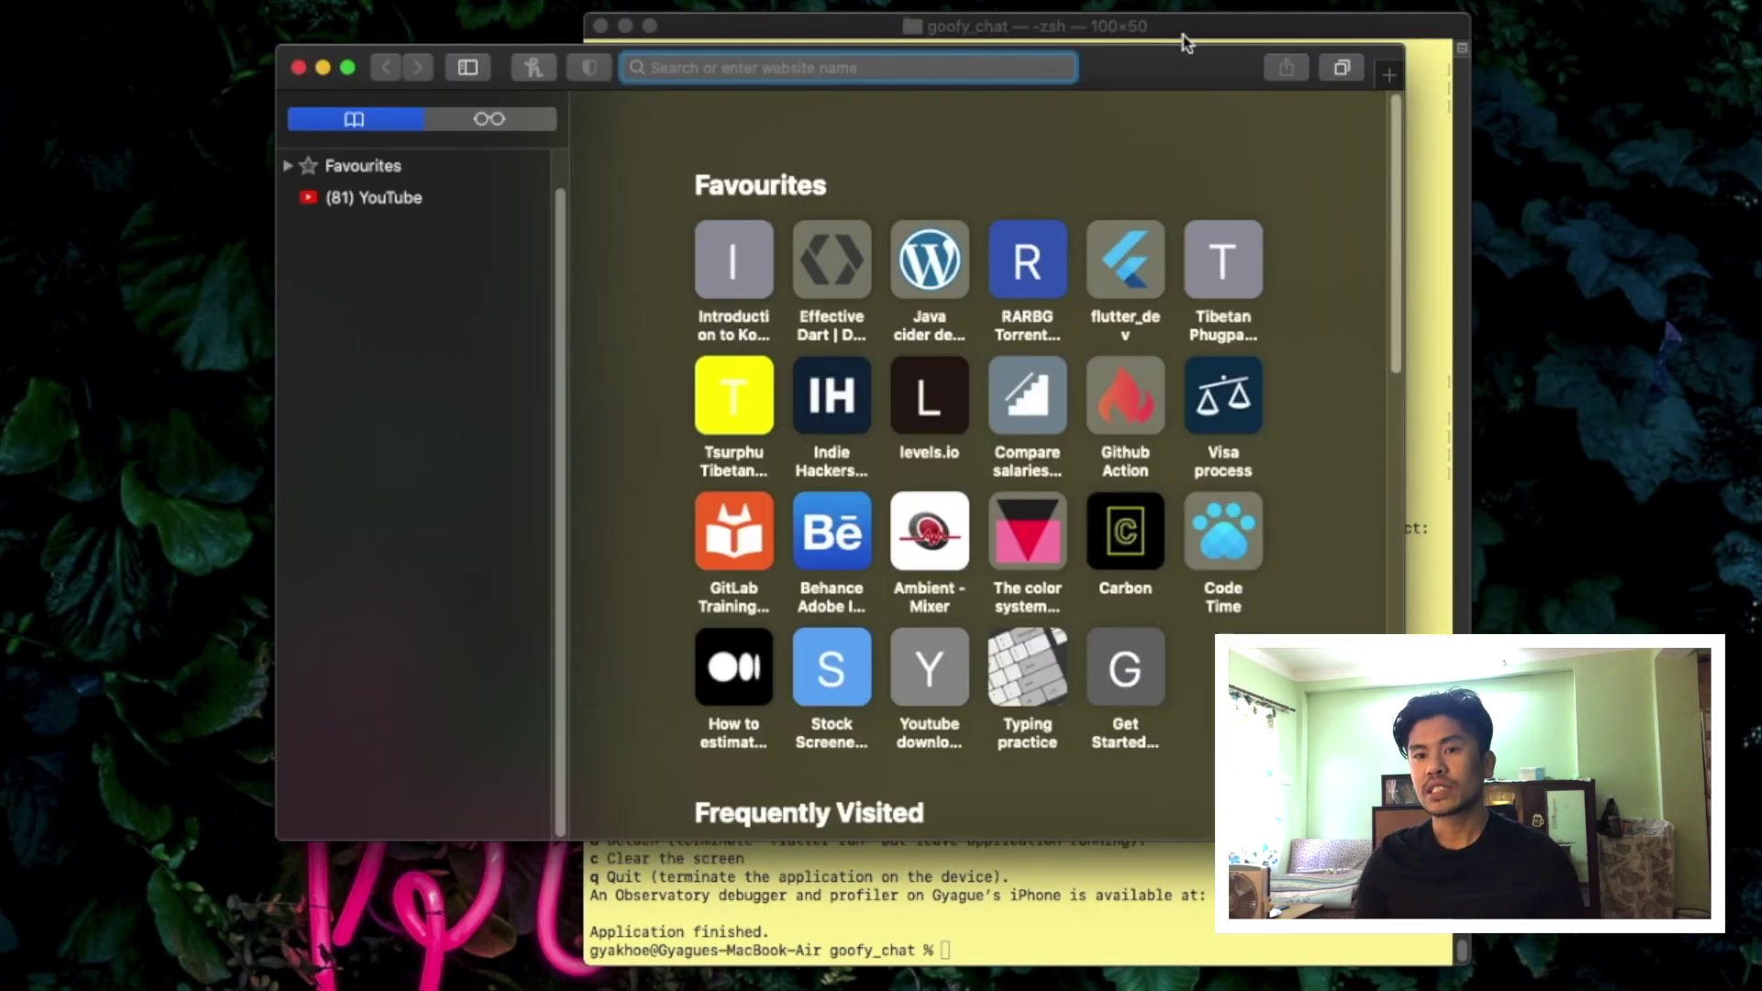
Navigate from apple.com through Mac and macOS support to the Big Sur compatible Macs list
type("how to")
key("BackSpace")
key("BackSpace")
key("BackSpace")
key("BackSpace")
key("BackSpace")
key("BackSpace")
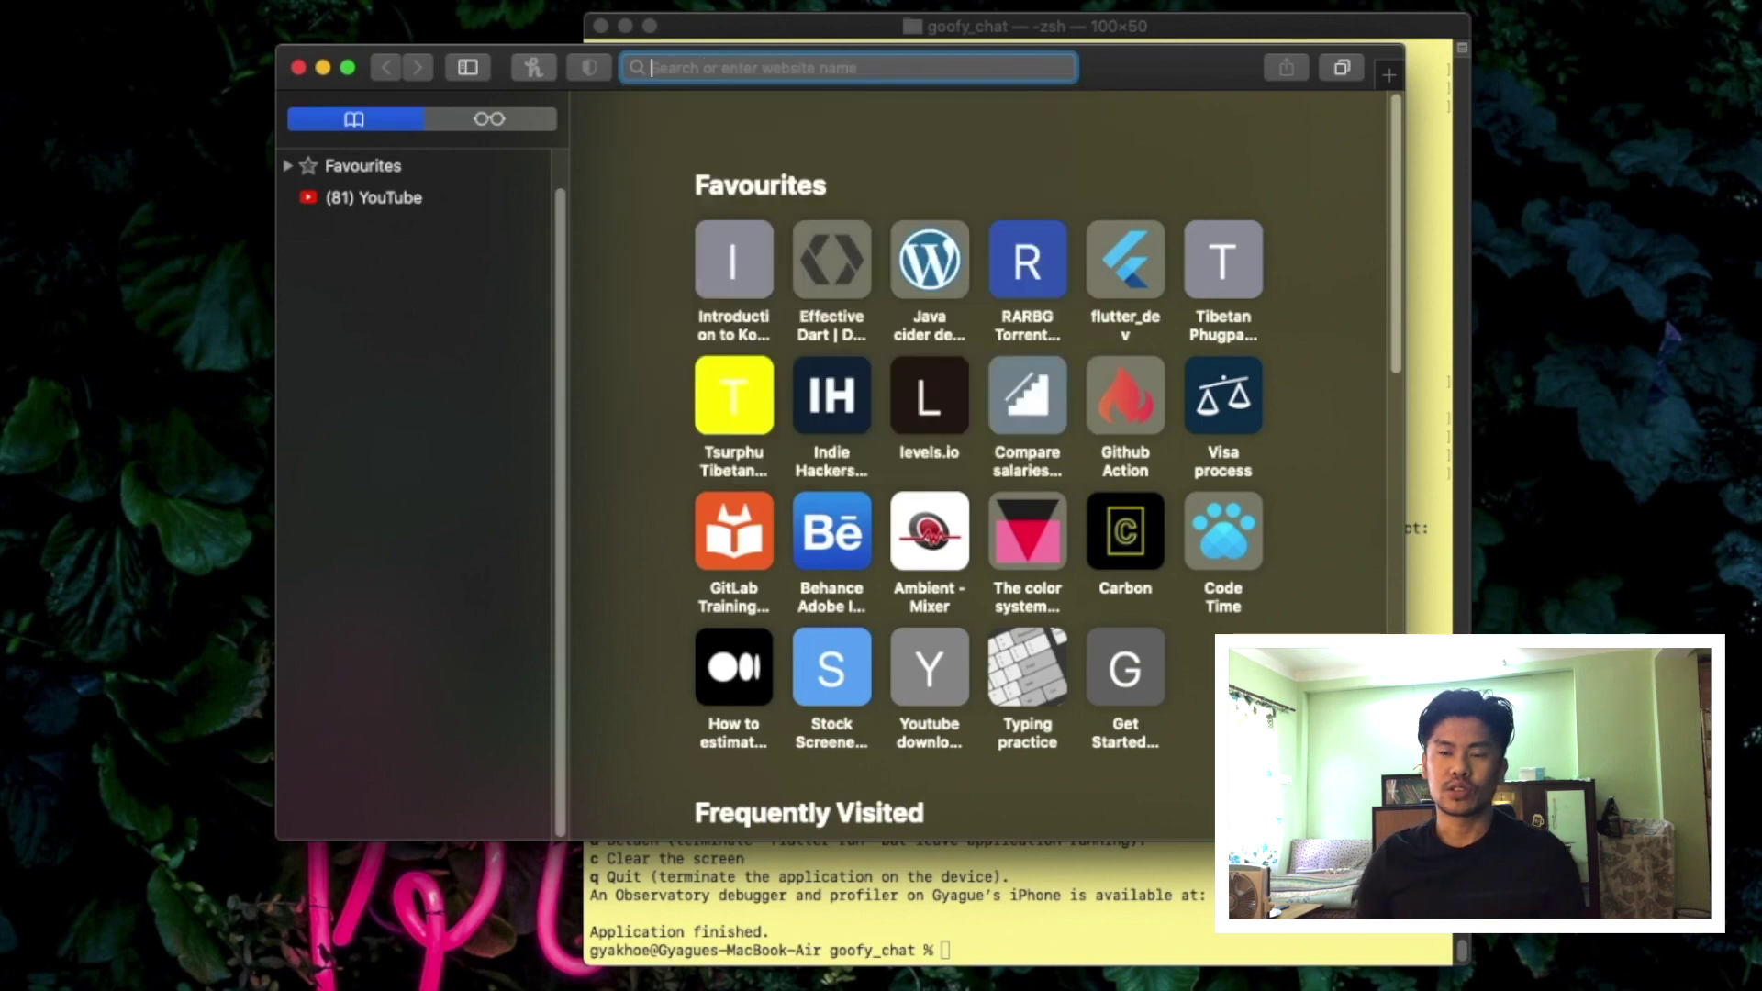
type("apple.com")
key("Return")
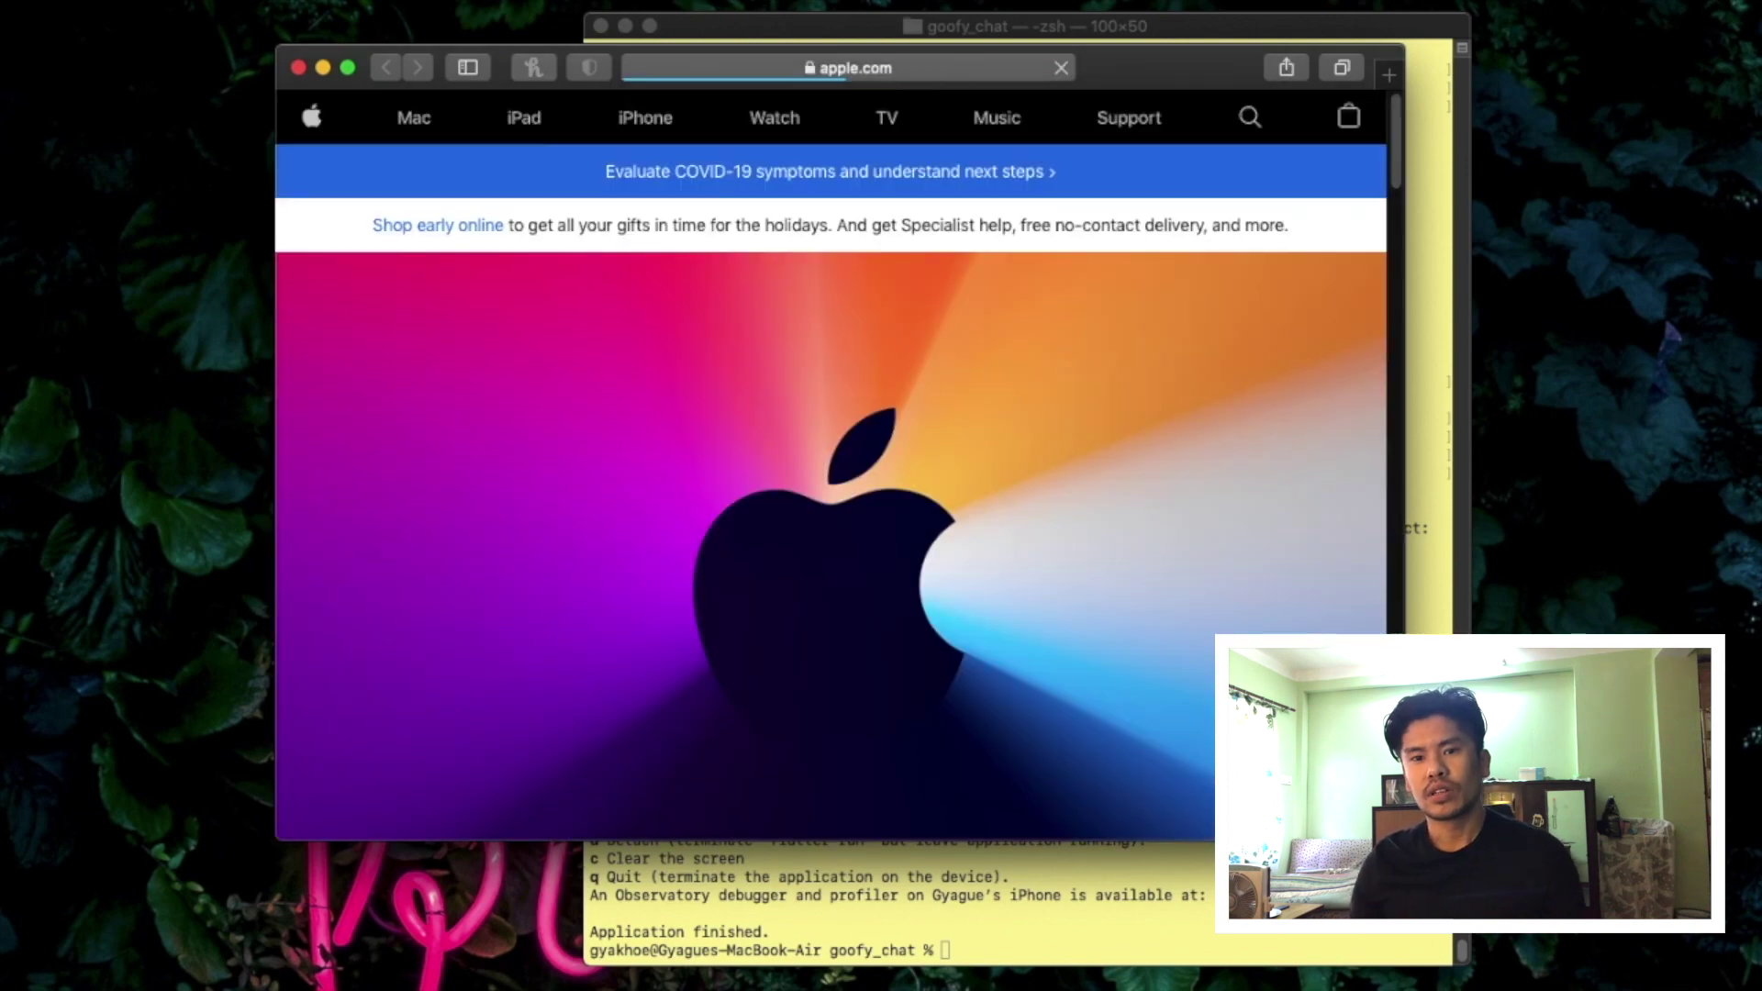
left_click(1131, 123)
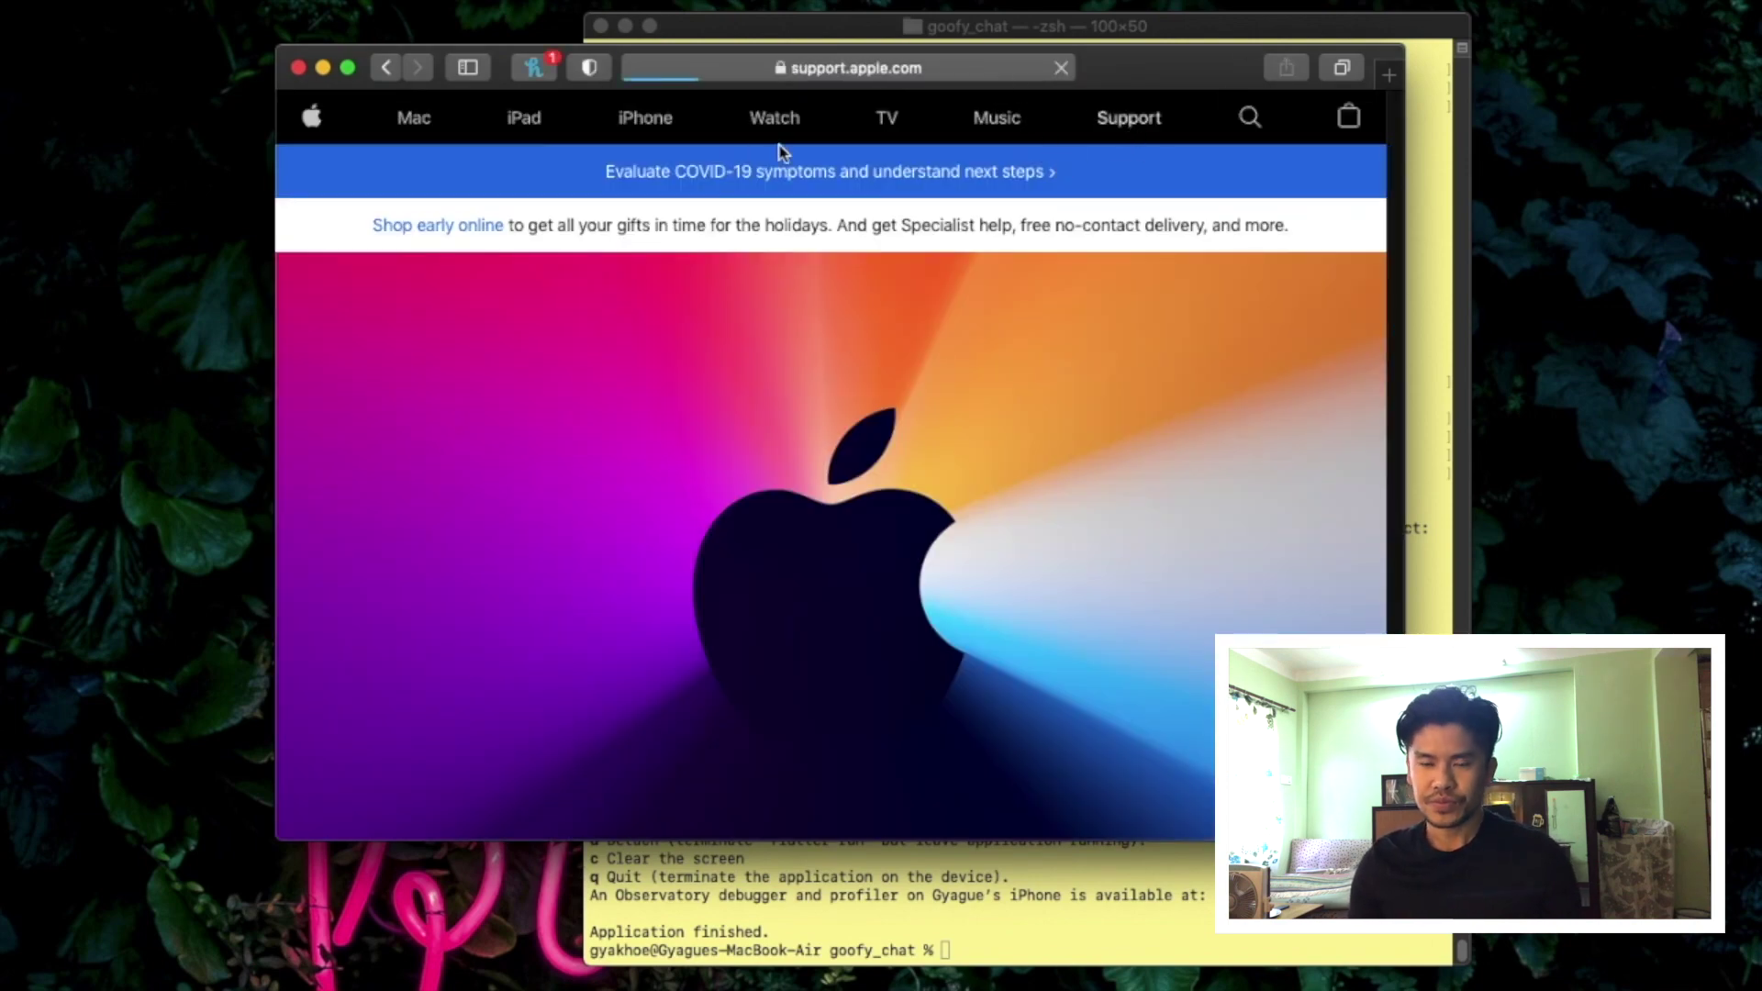
scroll(783, 369, "down", 10)
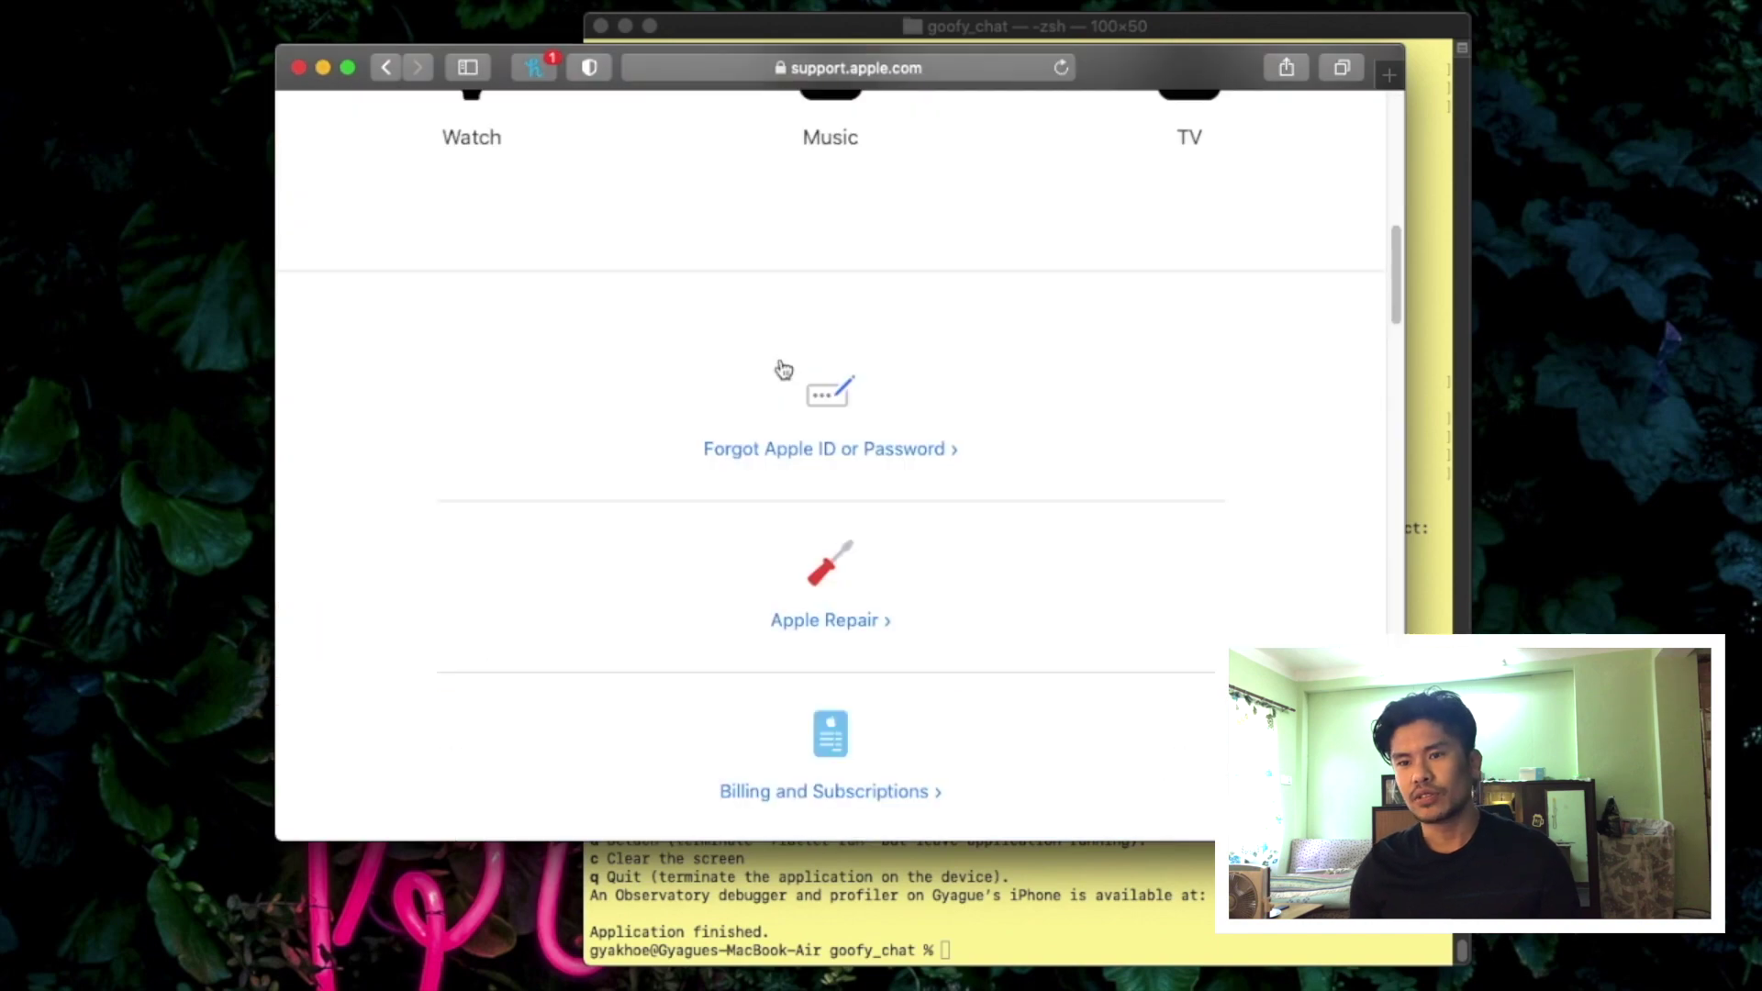
scroll(782, 370, "up", 5)
left_click(830, 315)
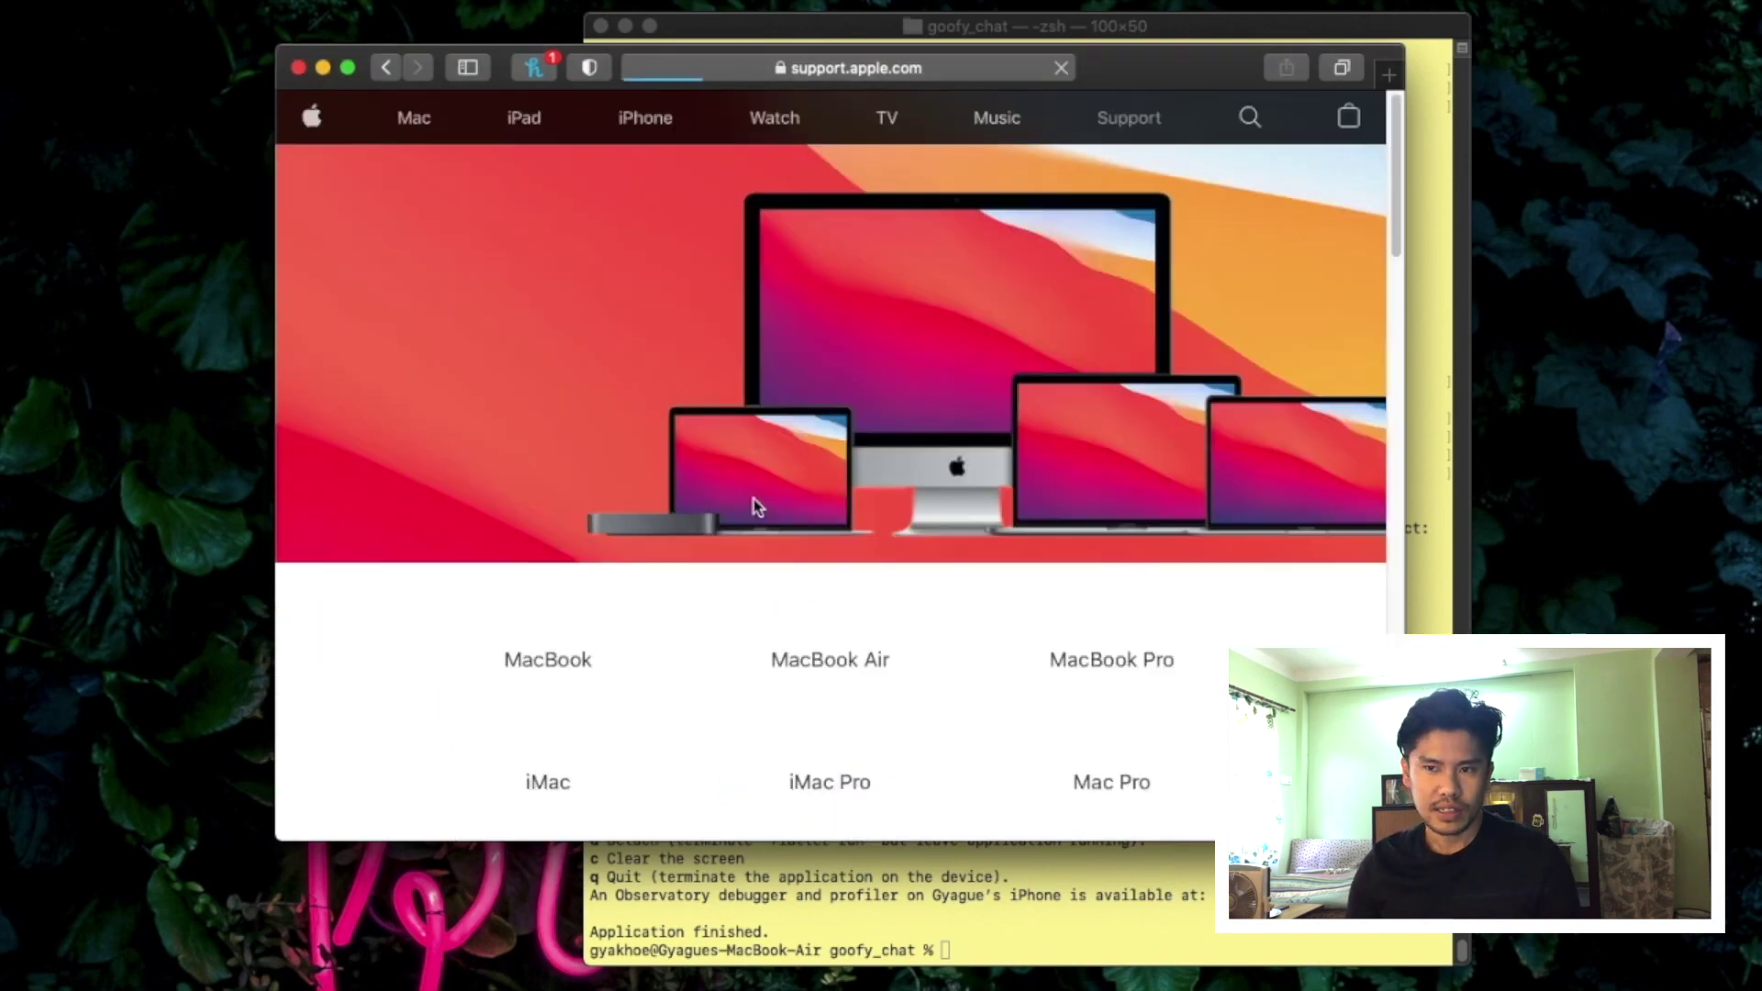
scroll(755, 507, "down", 3)
scroll(755, 509, "down", 3)
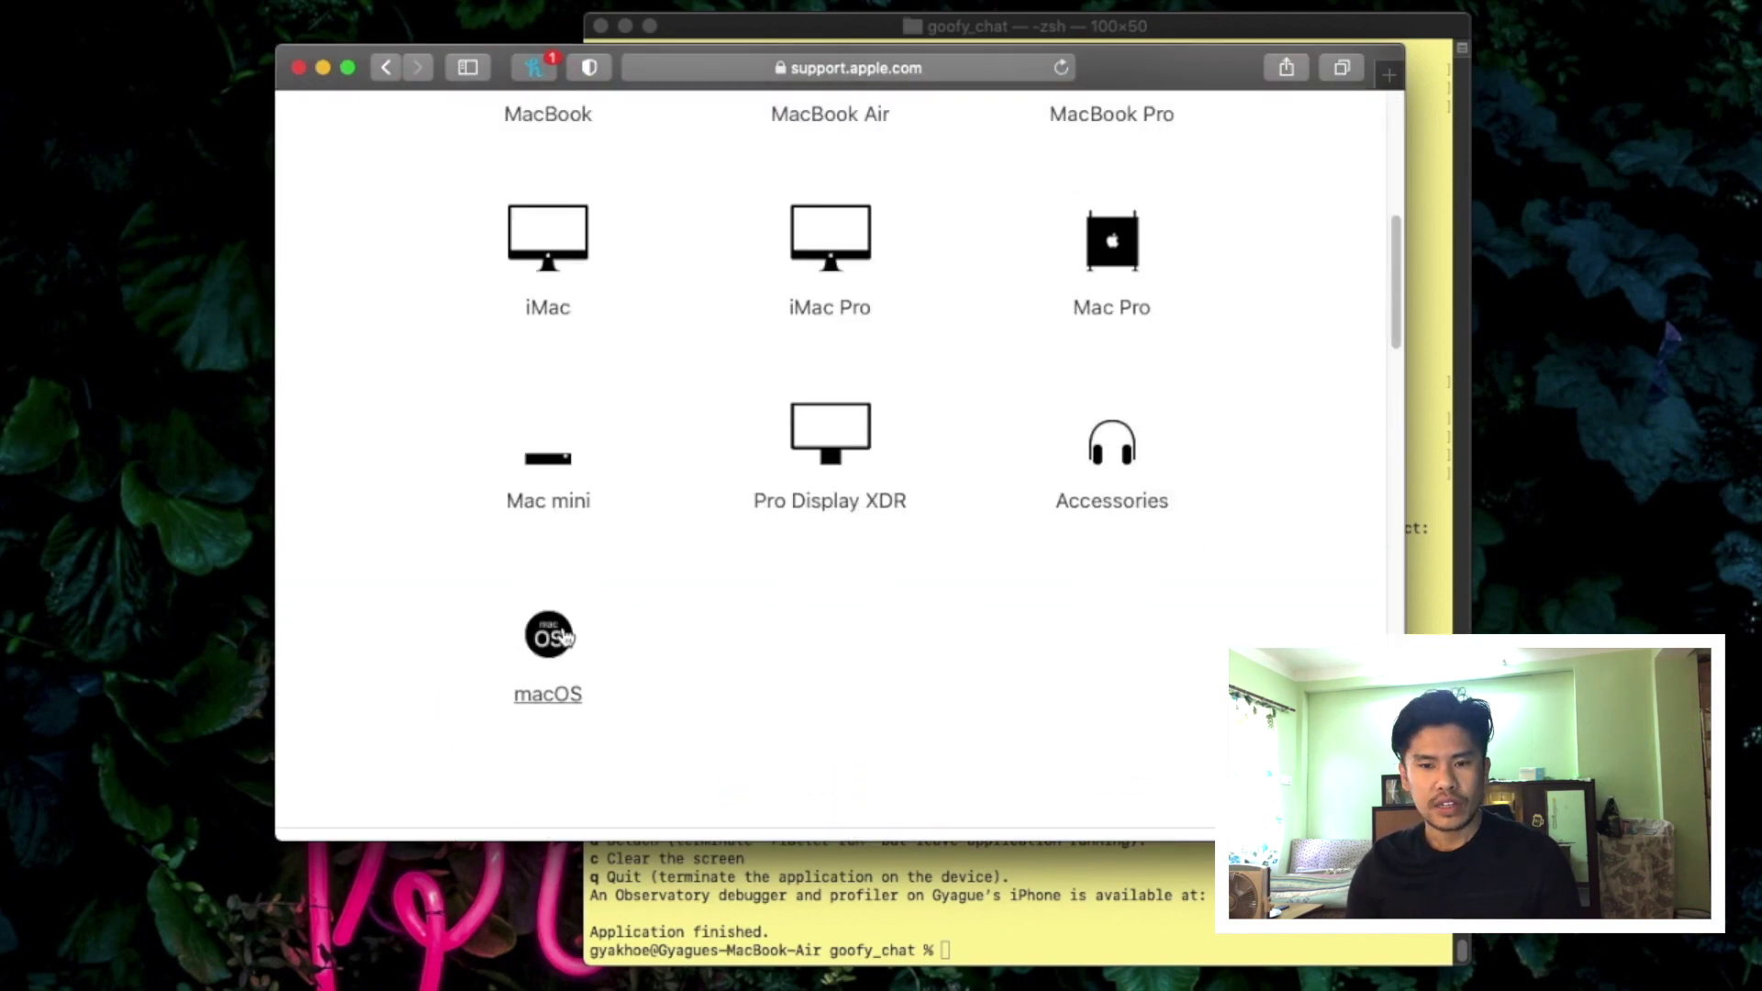
left_click(656, 628)
scroll(1136, 535, "down", 5)
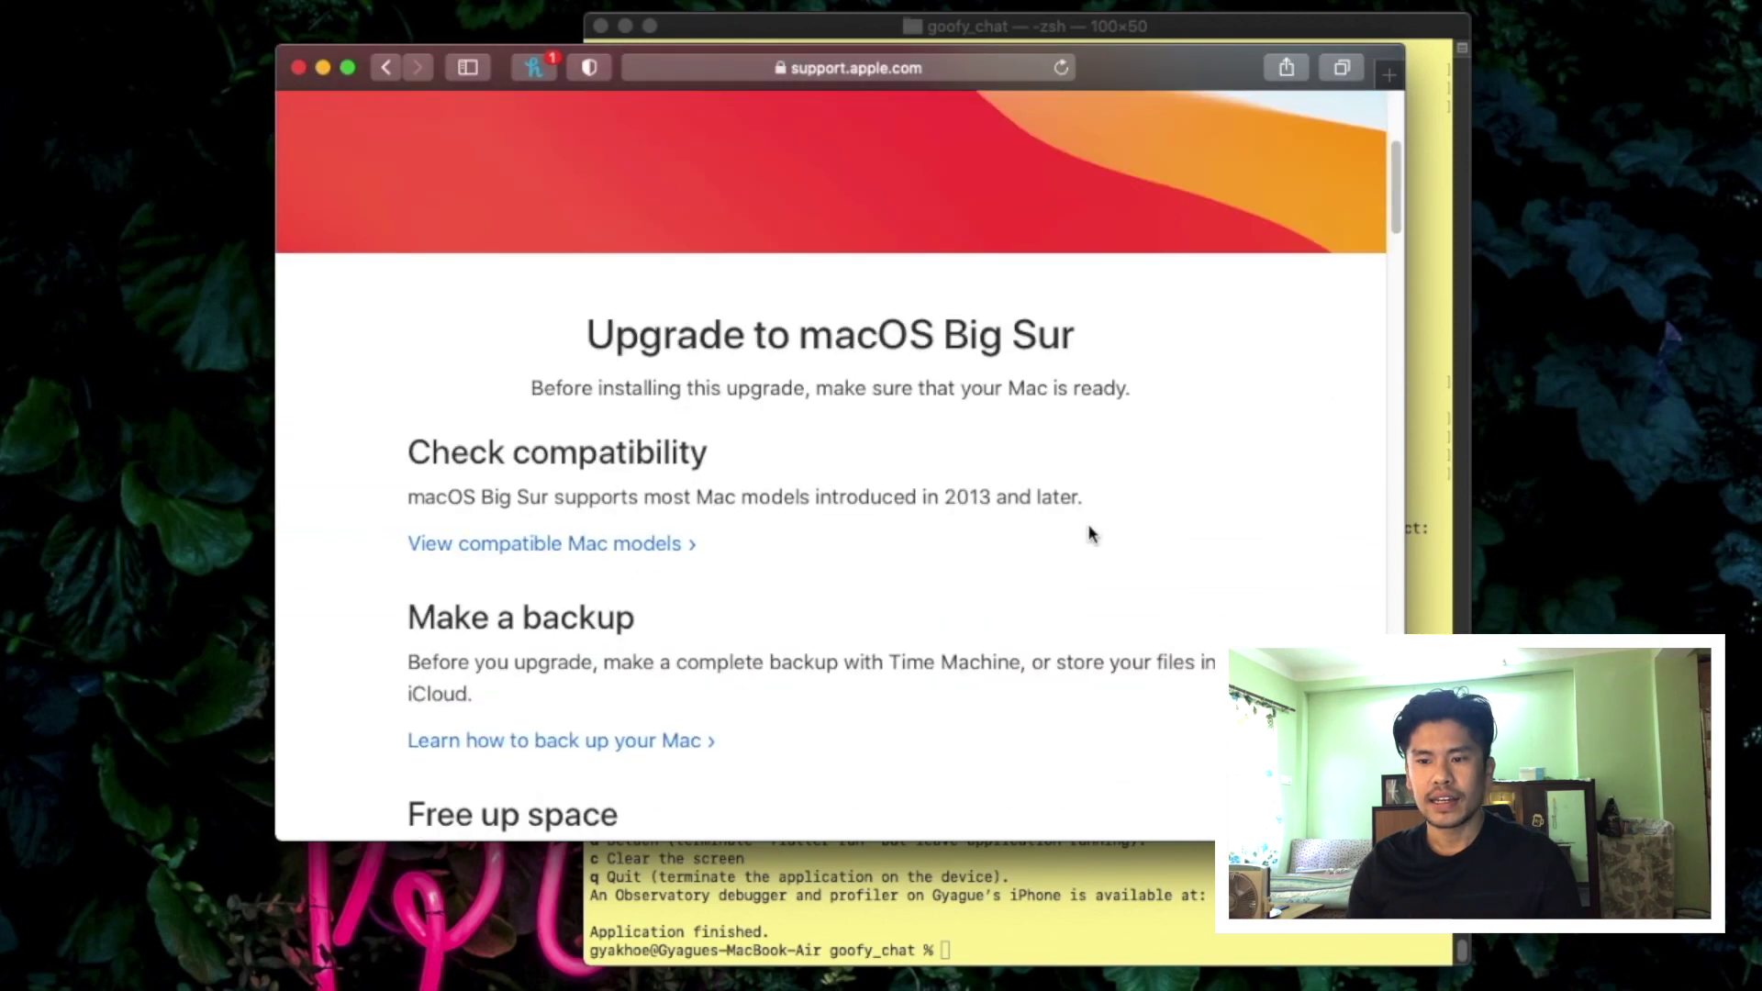
left_click(530, 546)
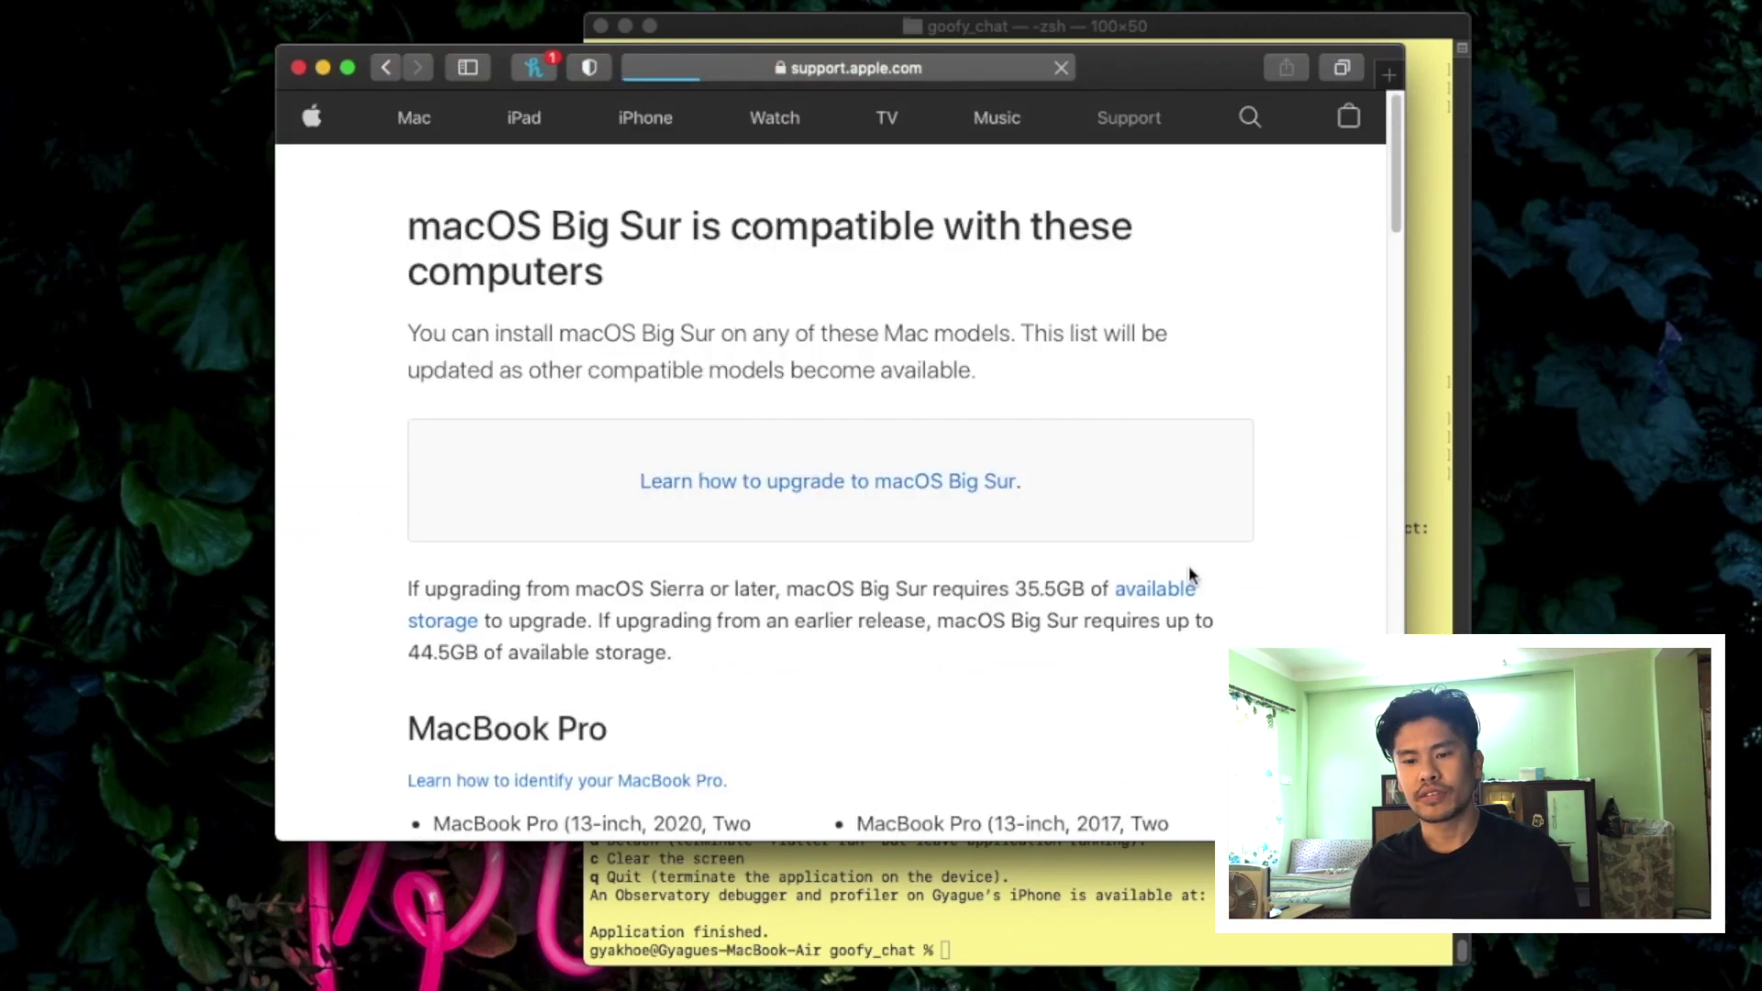
Highlight MacBook Air (13-inch, 2017) in the list, then go back to the Upgrade page
scroll(610, 557, "down", 6)
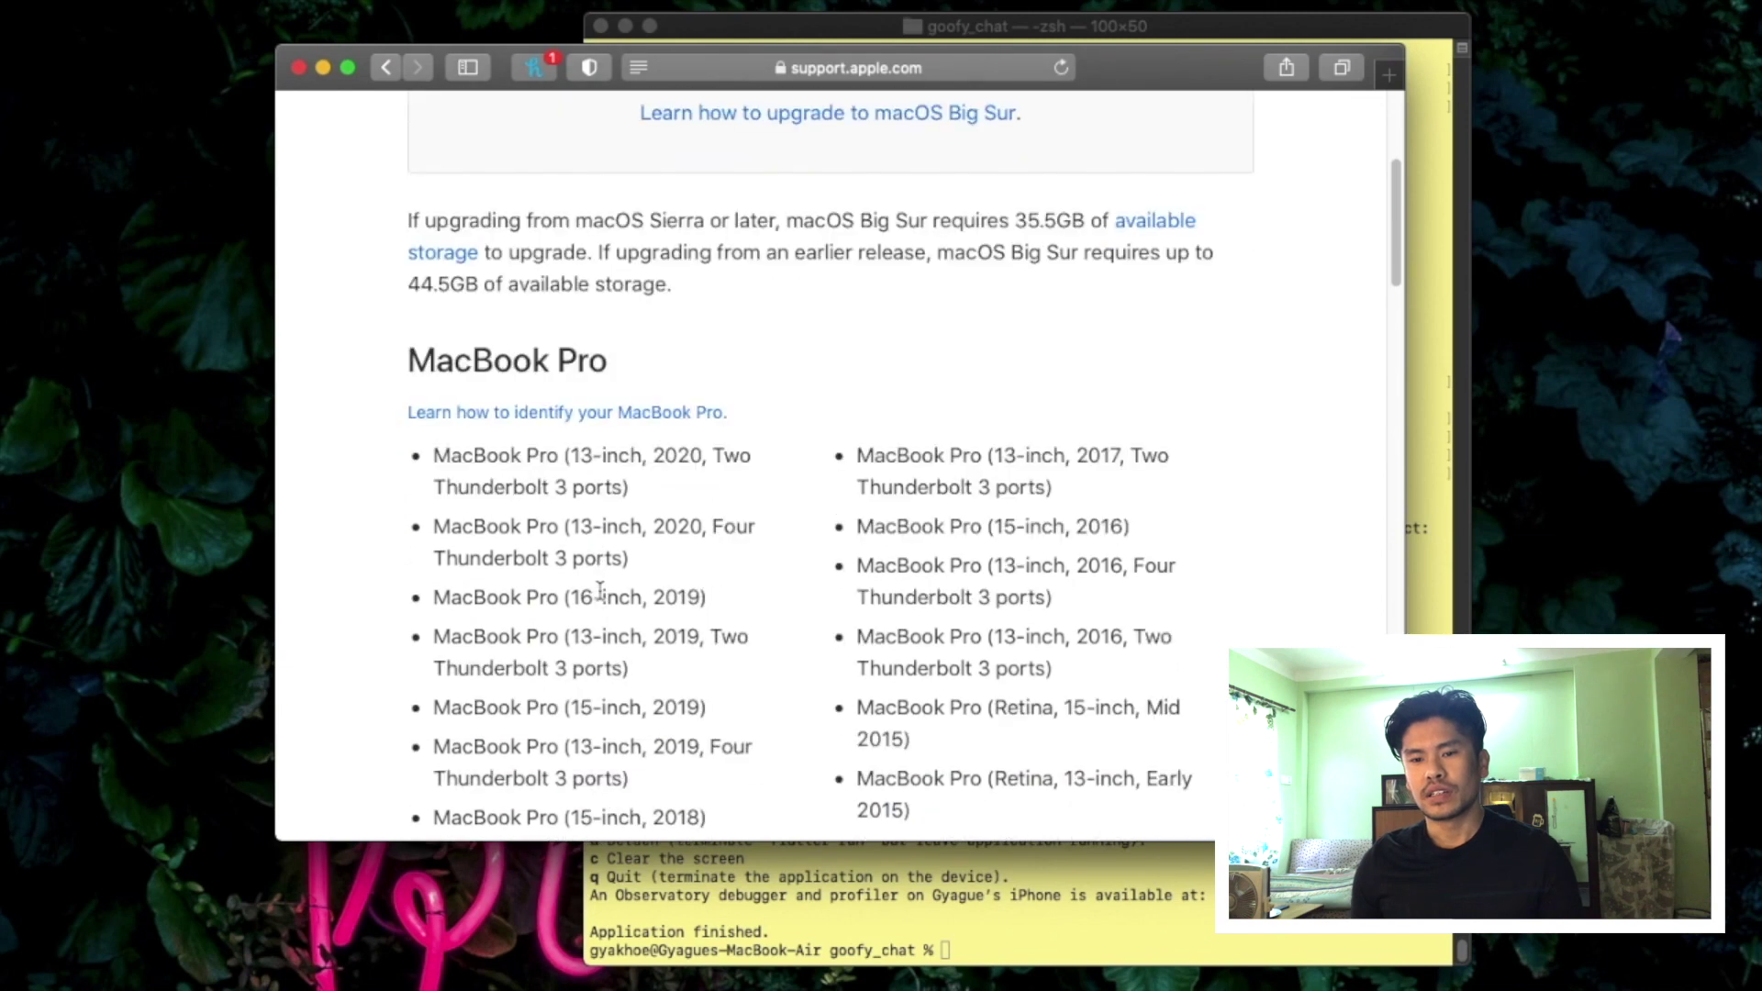
scroll(605, 605, "down", 10)
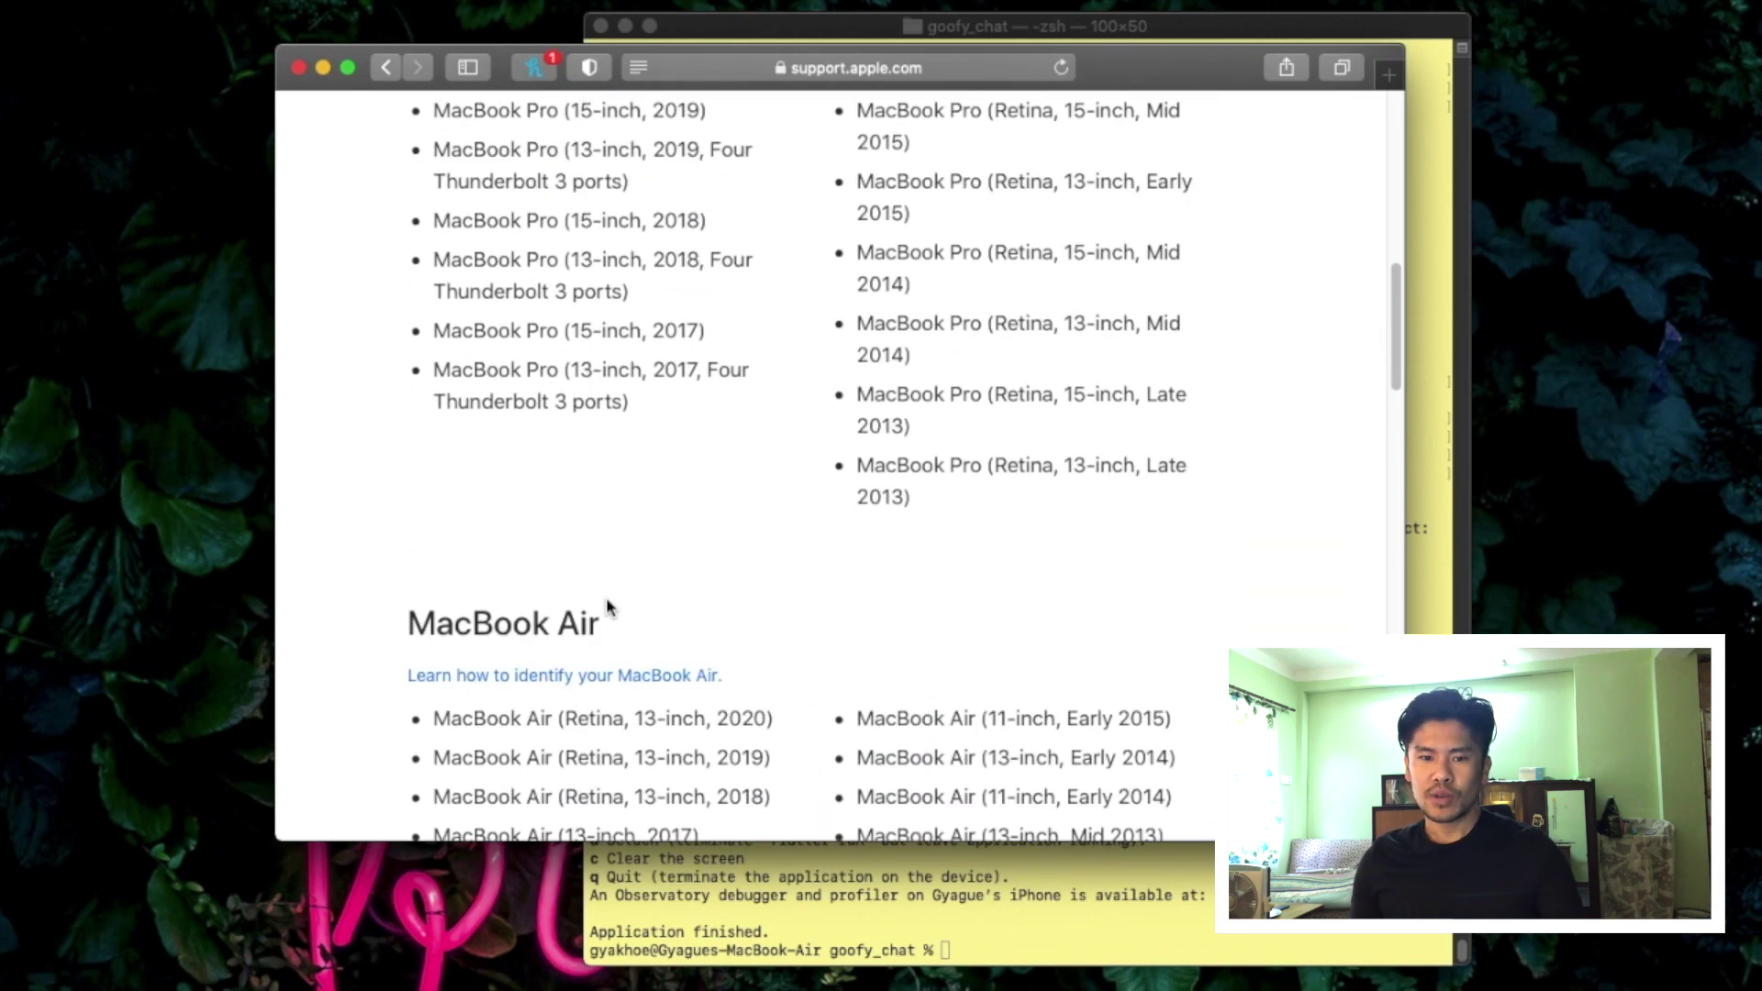
left_click_drag(454, 625, 596, 627)
scroll(739, 735, "down", 3)
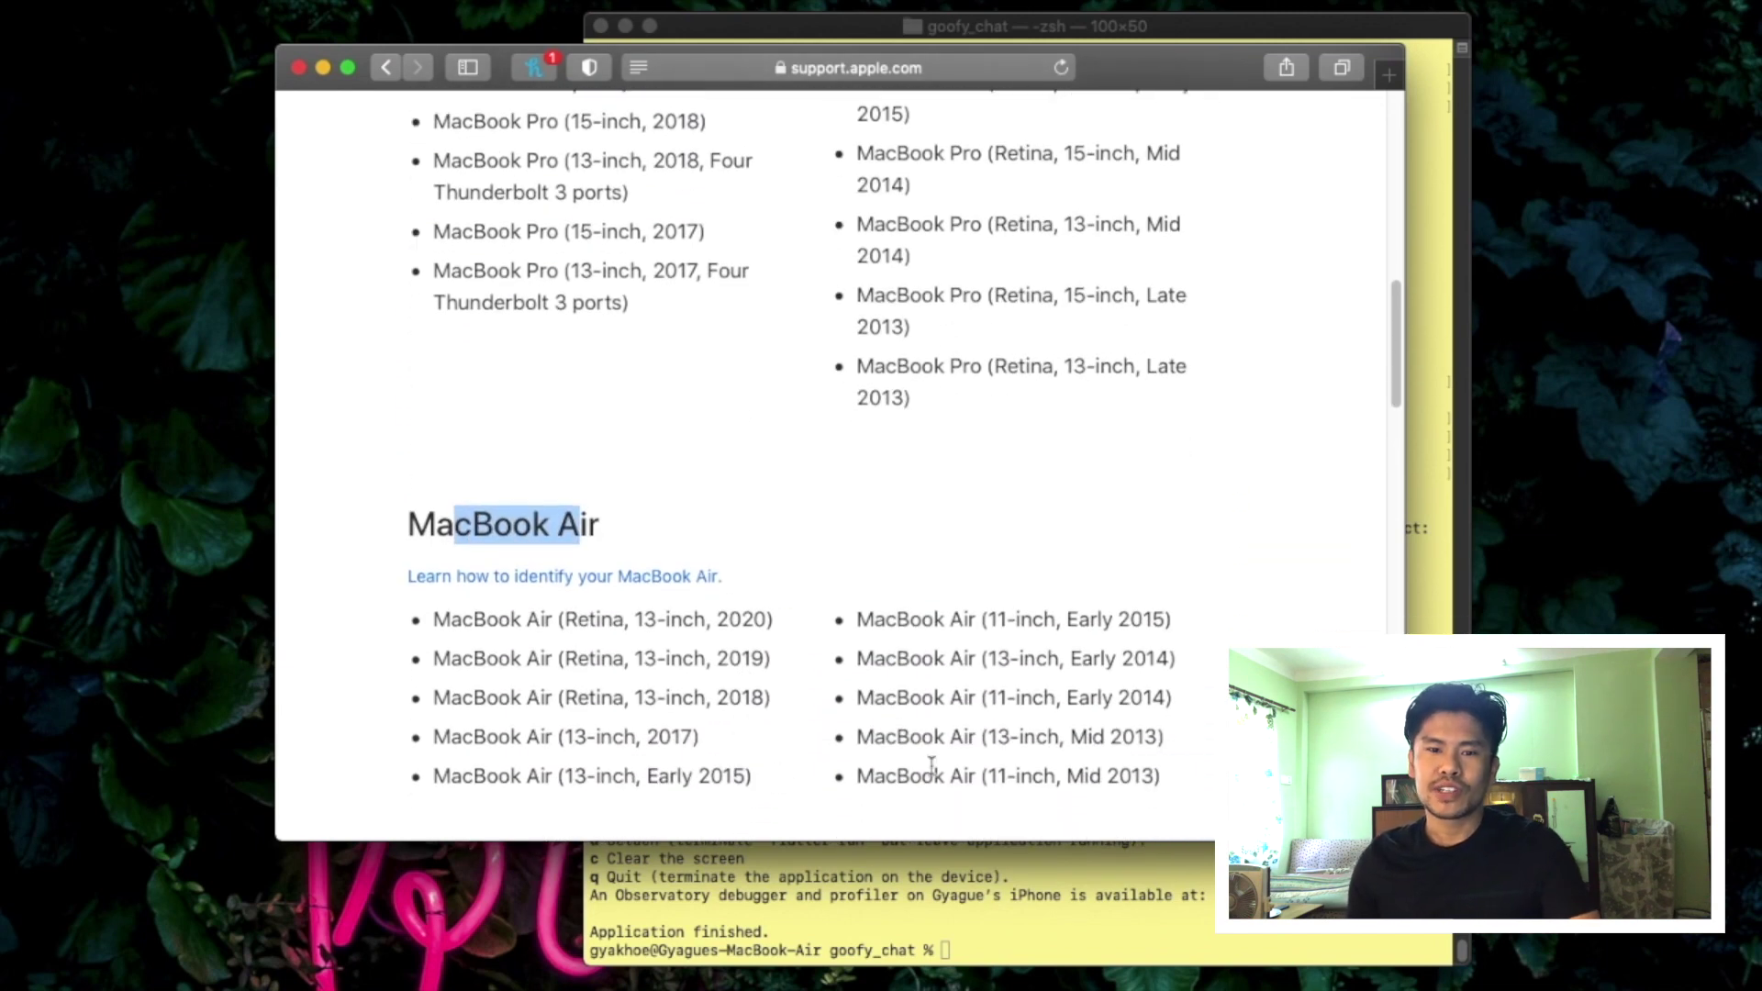
left_click_drag(702, 739, 378, 733)
scroll(849, 707, "down", 1)
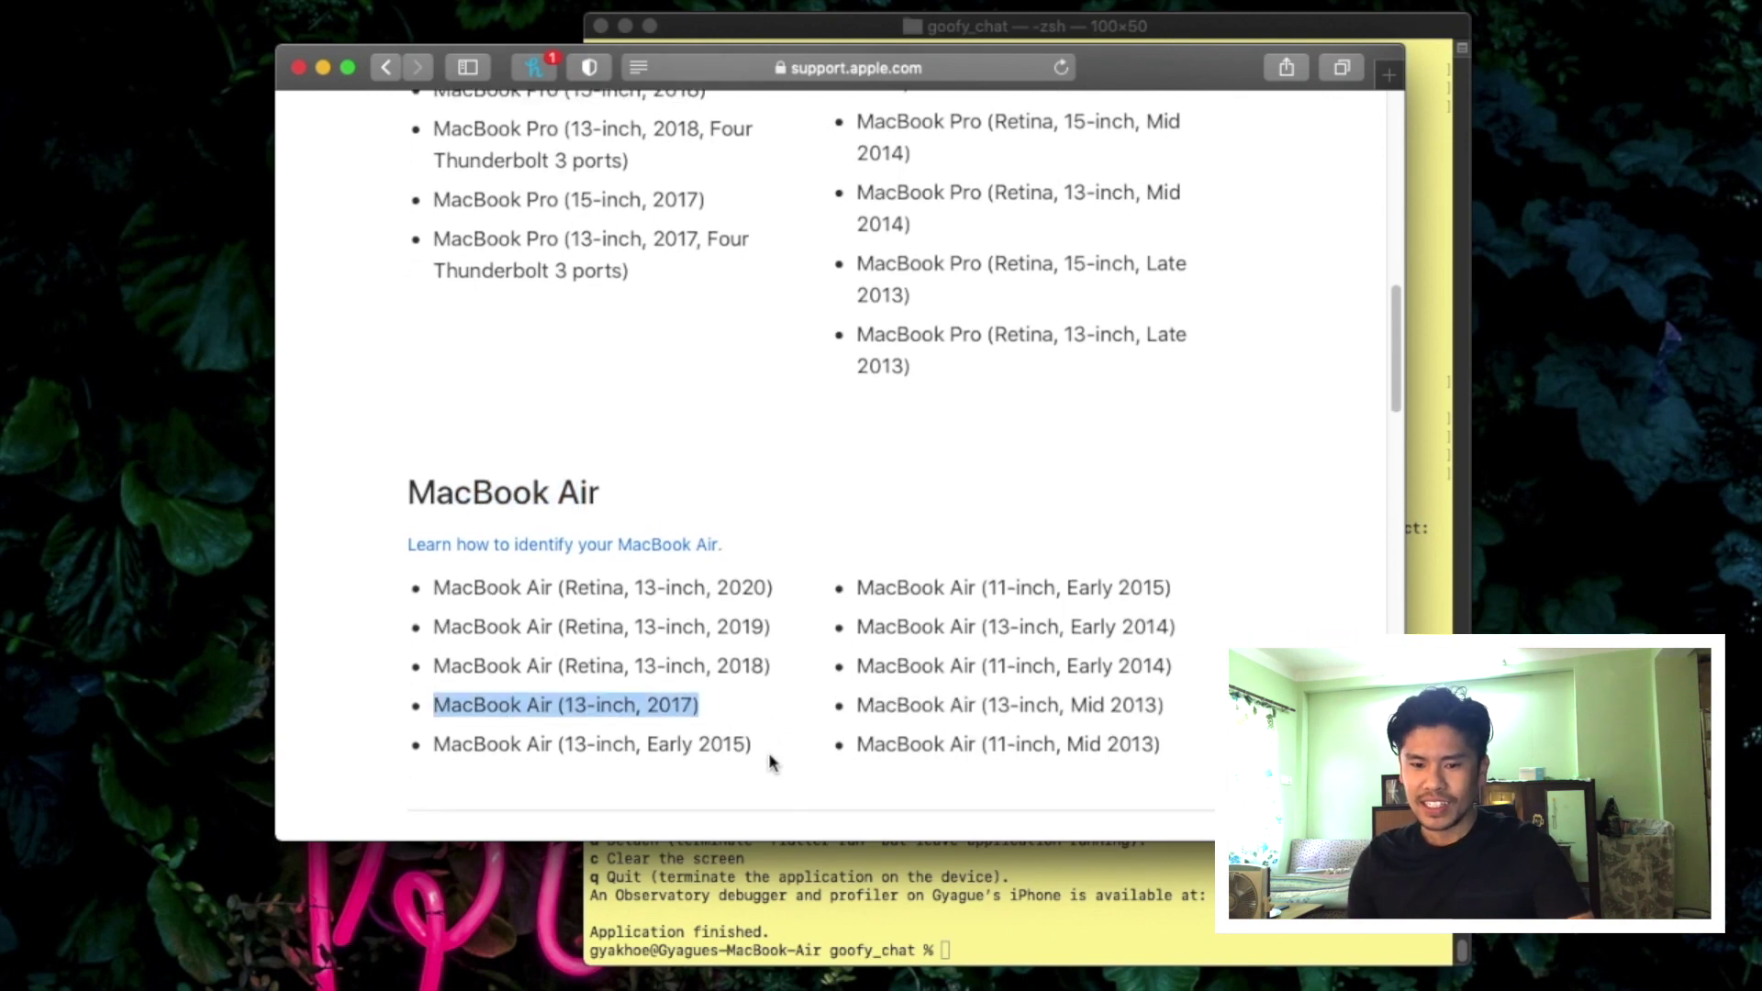
left_click_drag(757, 748, 405, 740)
scroll(879, 668, "down", 5)
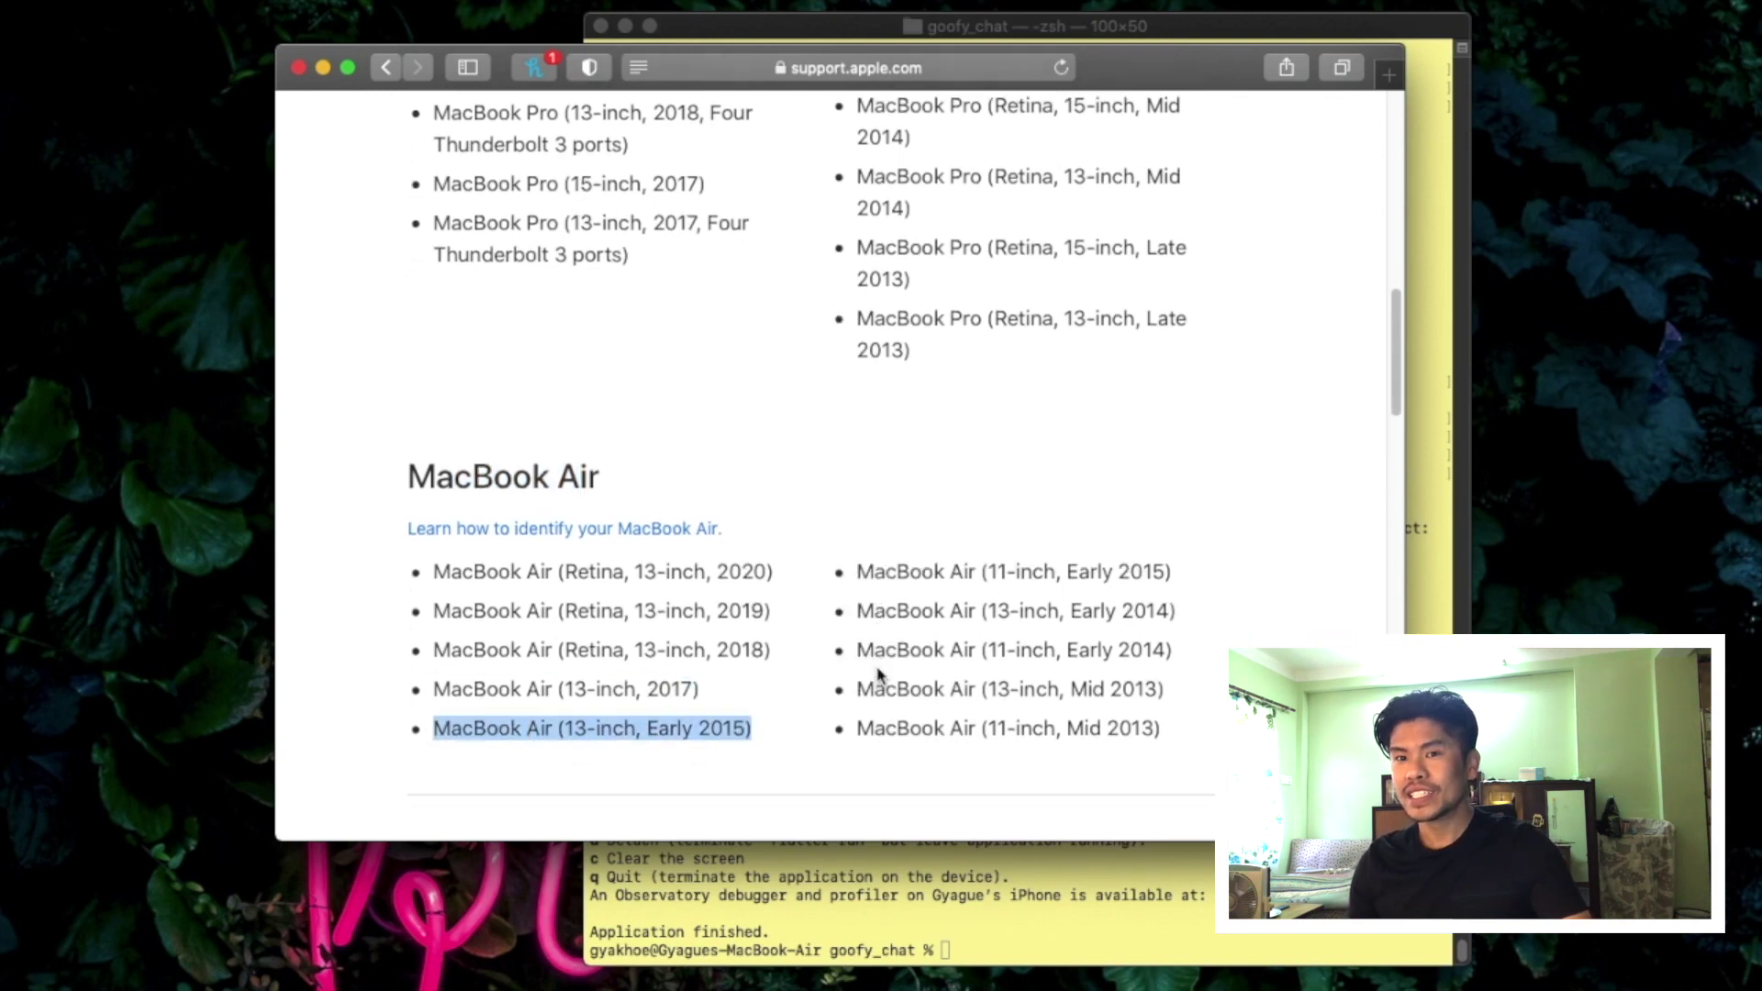
scroll(844, 624, "up", 10)
key("super+bracketleft")
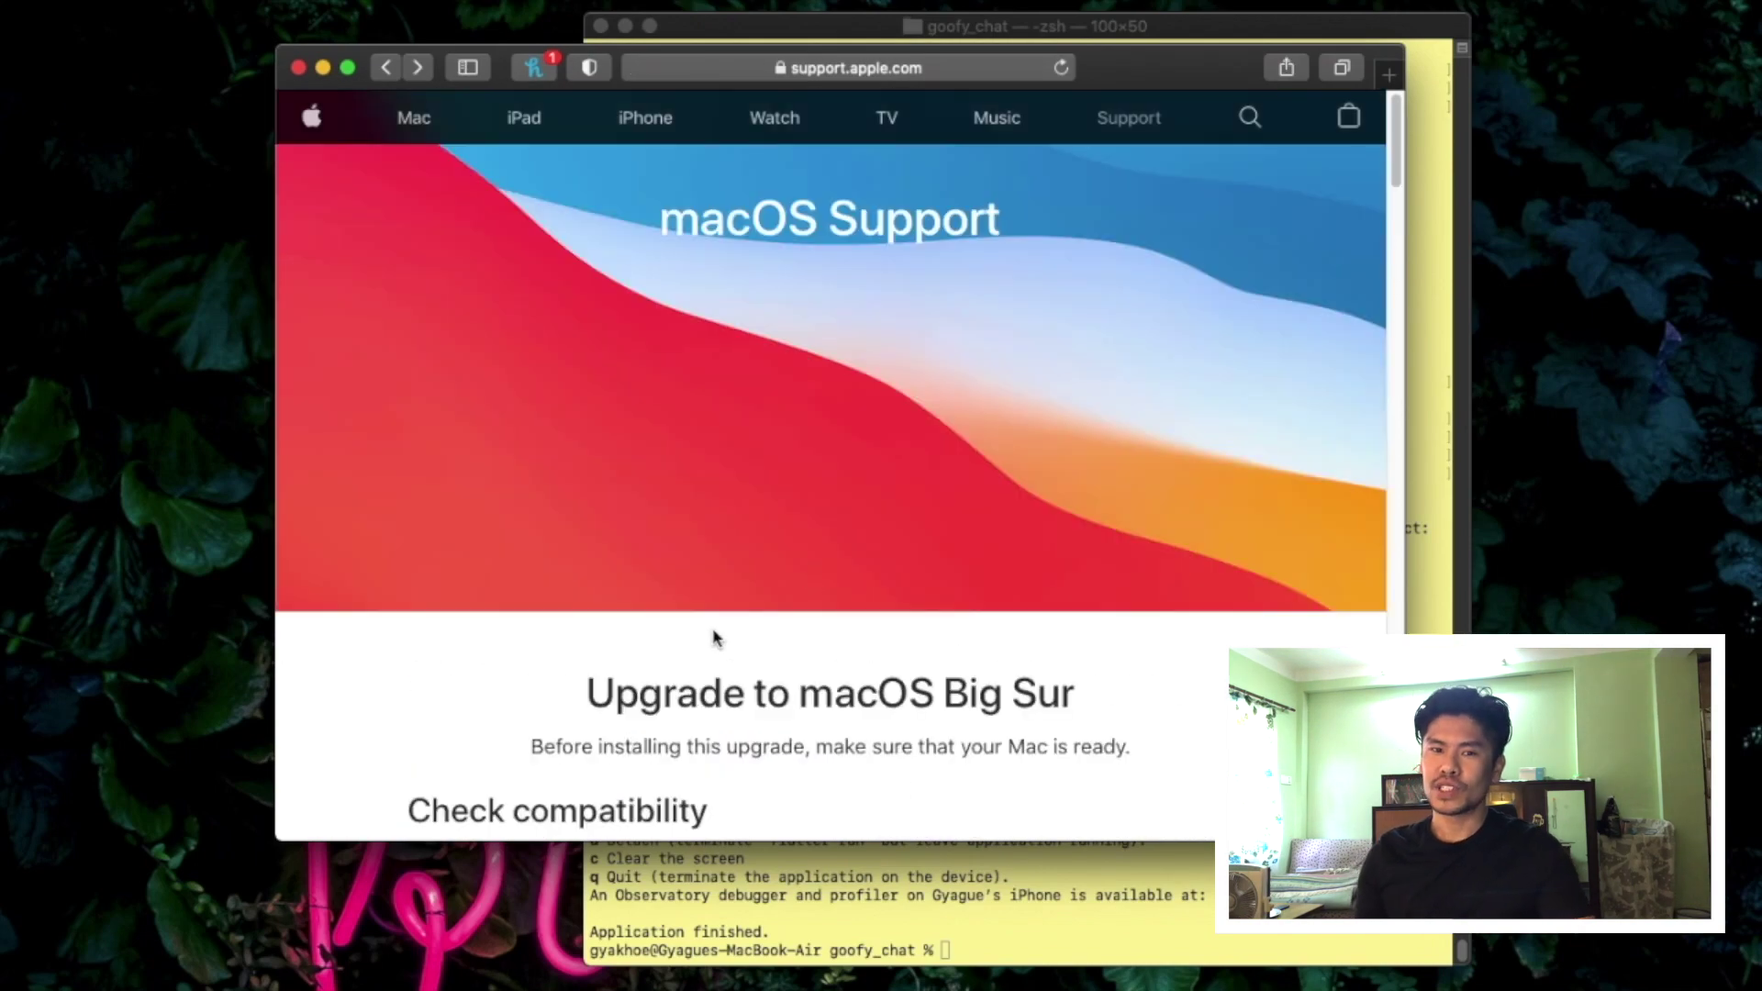
Find macOS Big Sur 11.0.1 (12.18 GB) in Software Update and open its More Info page
key("super+h")
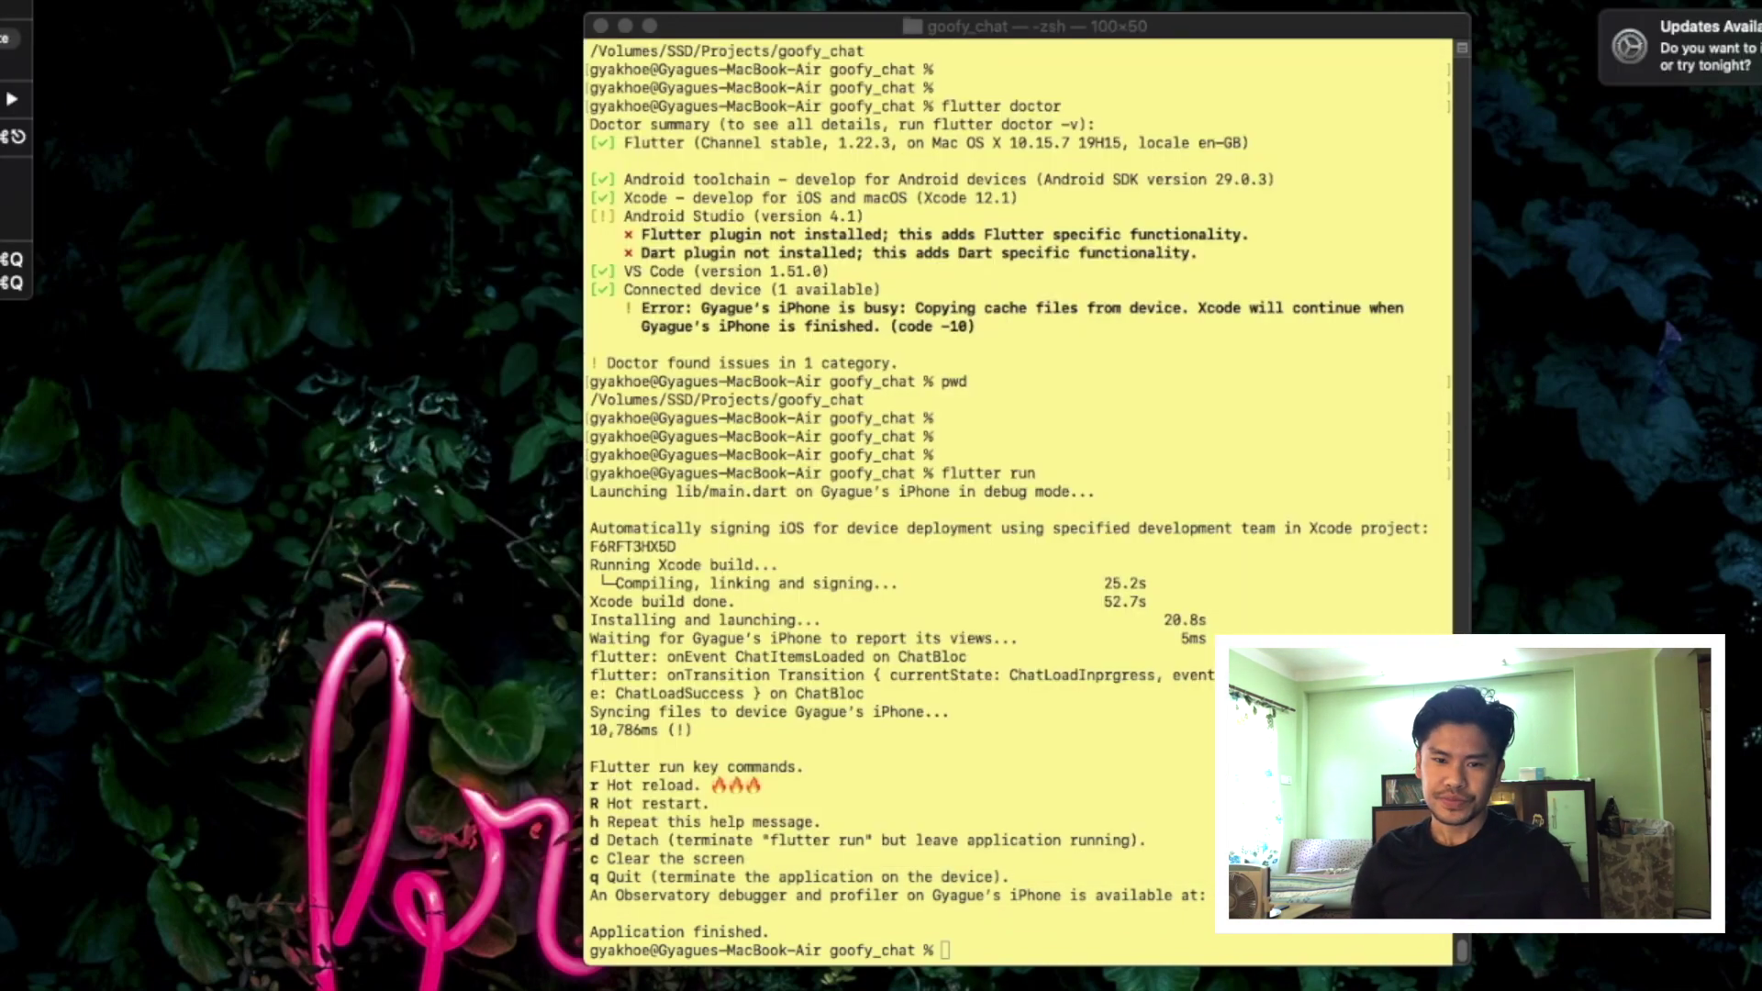
left_click(9, 38)
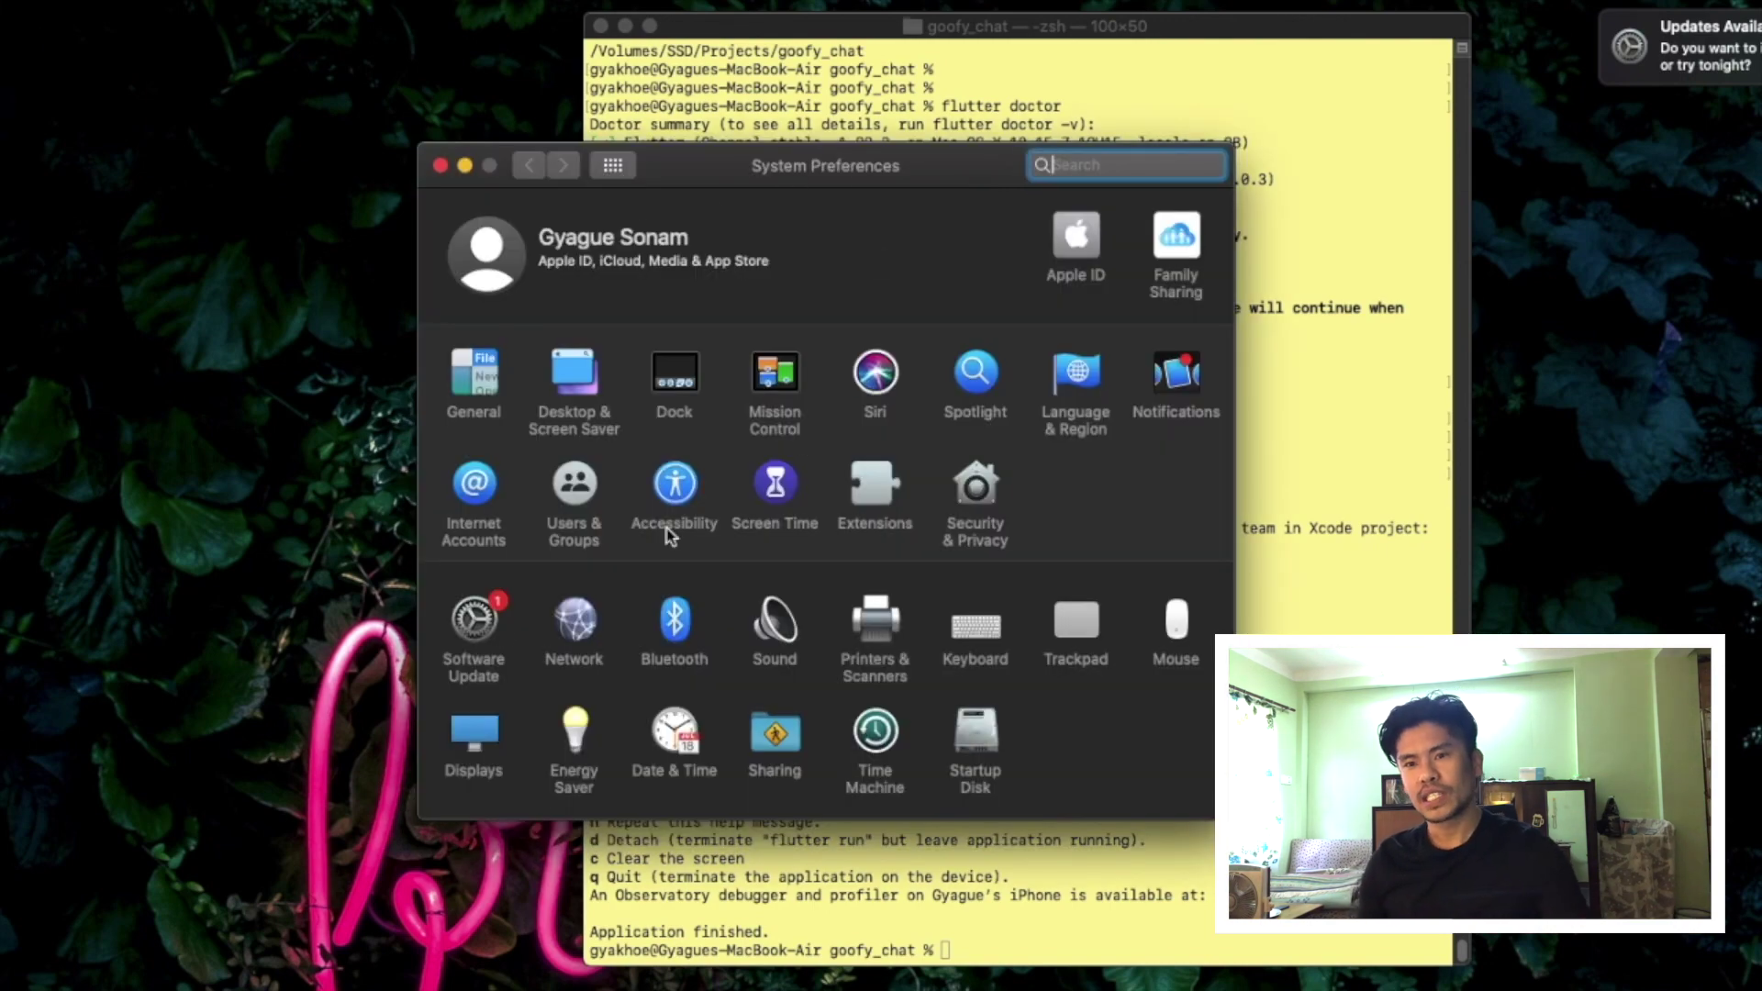
left_click(479, 633)
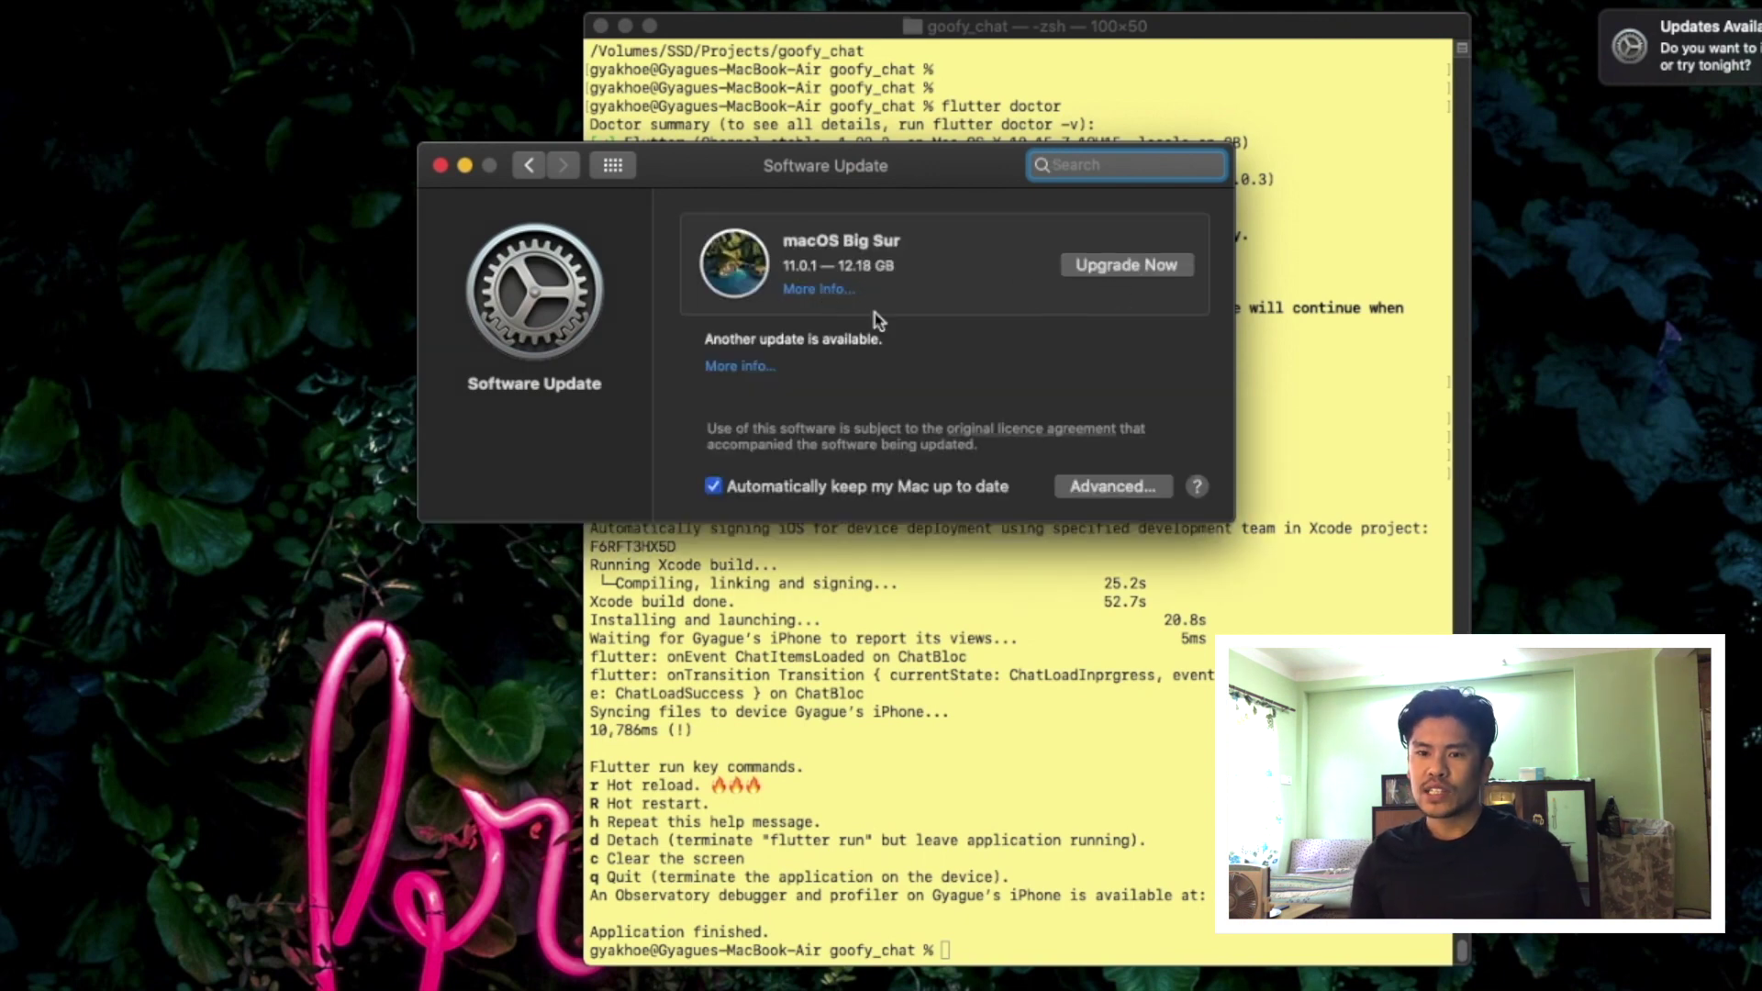
left_click(808, 299)
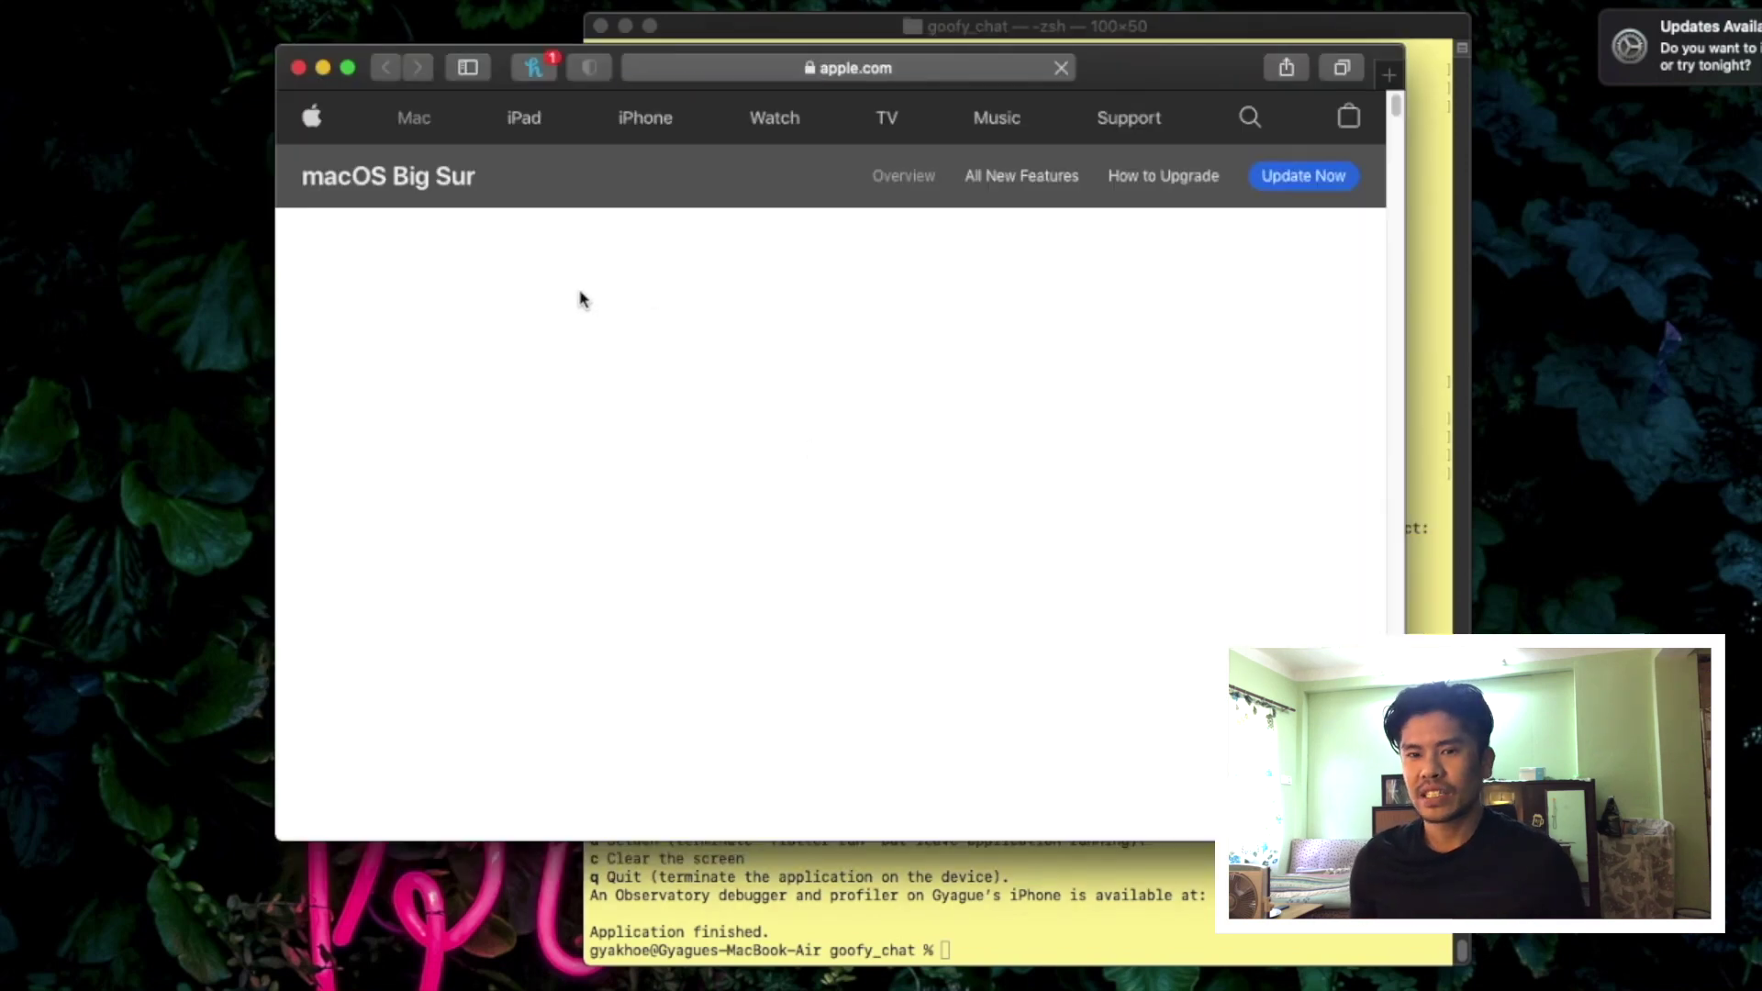
Scroll down through Apple's macOS Big Sur overview page and back up
scroll(1050, 413, "down", 10)
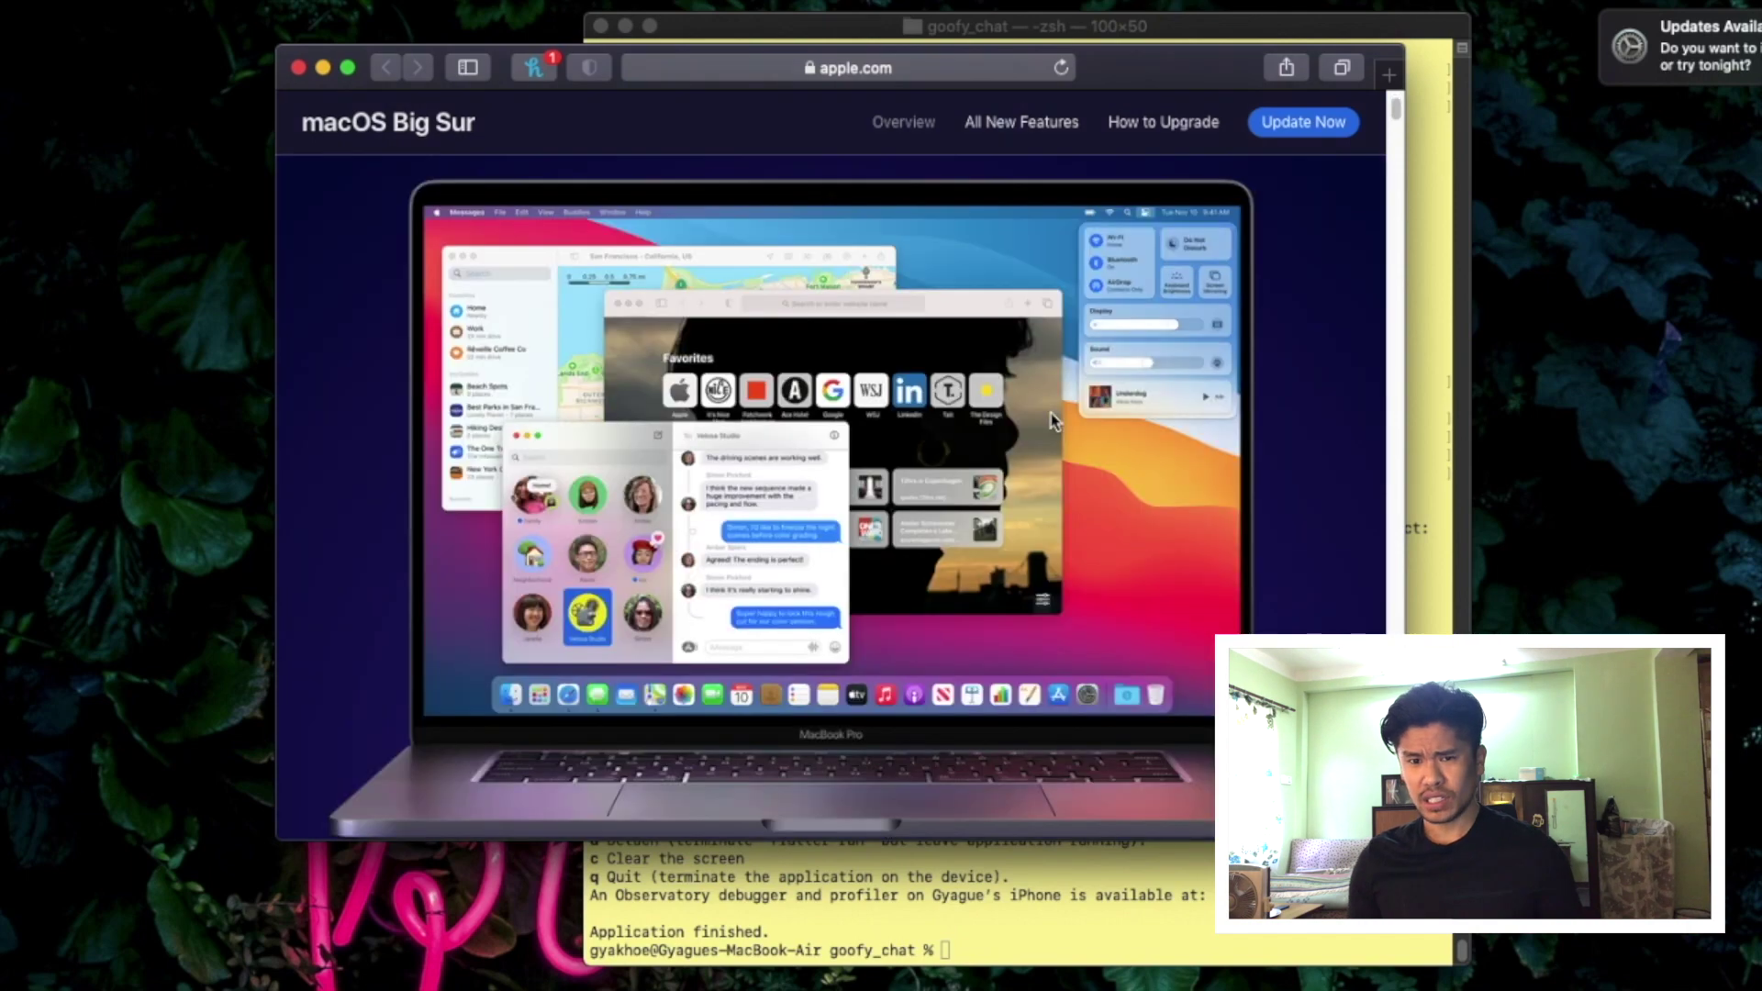
scroll(1049, 414, "down", 6)
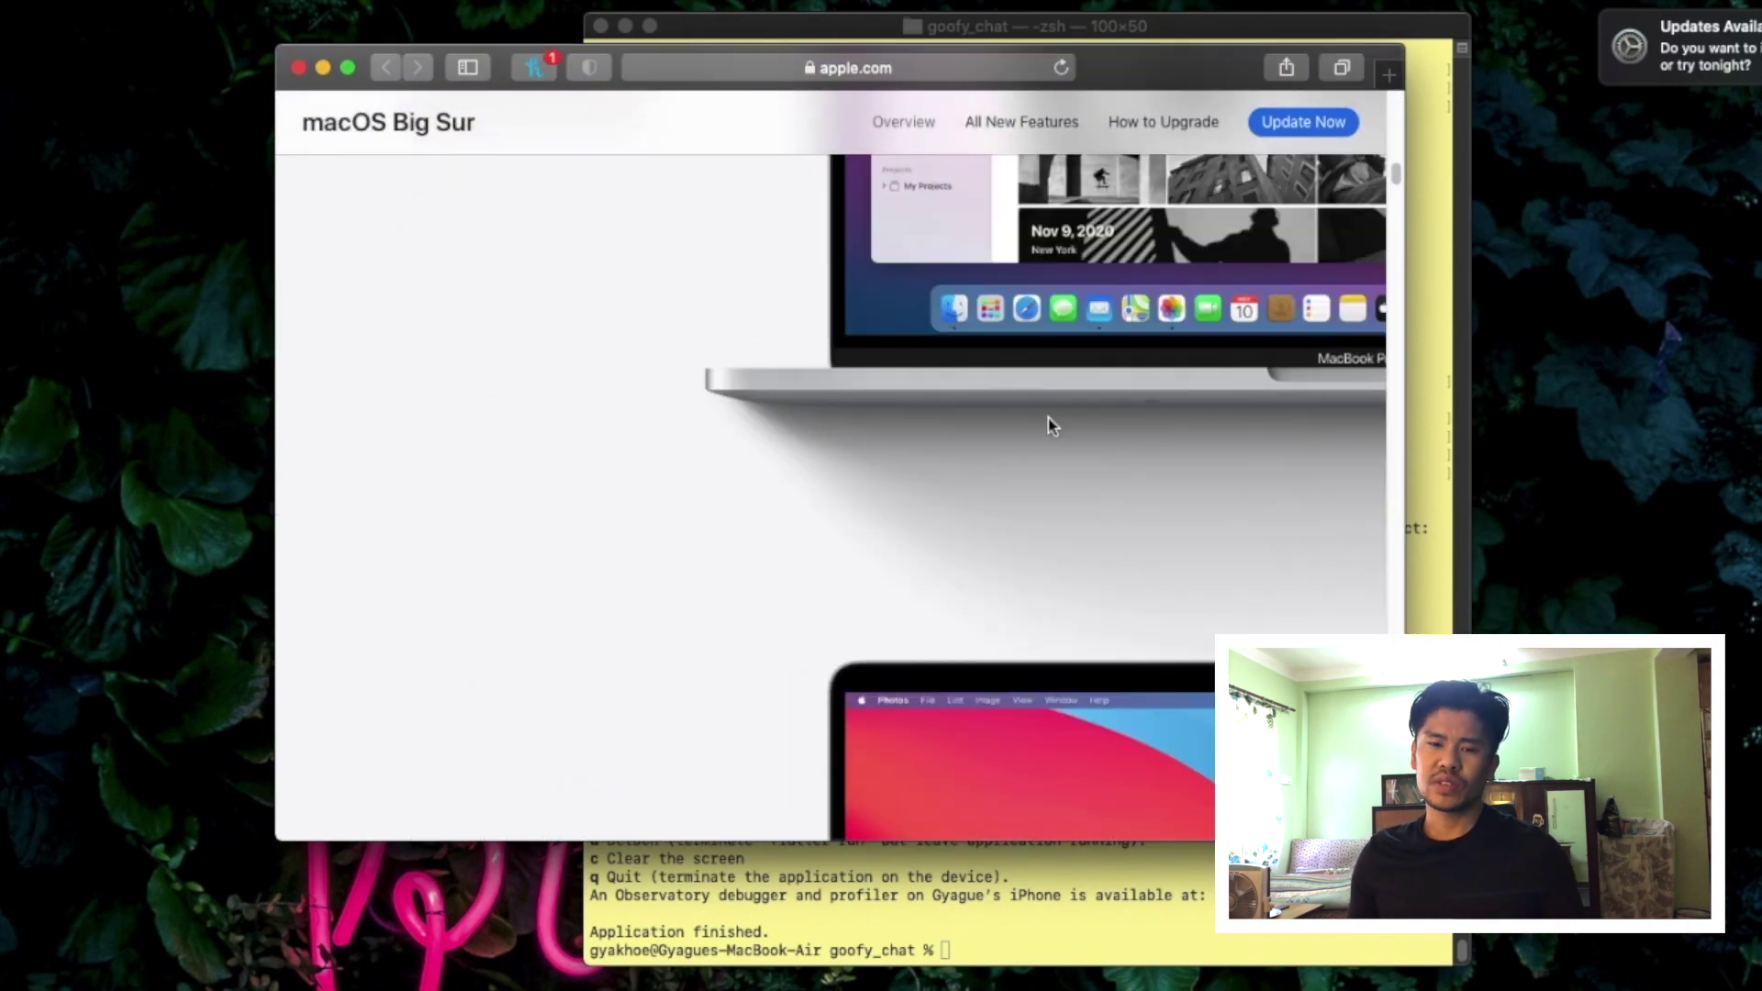
scroll(1051, 424, "up", 15)
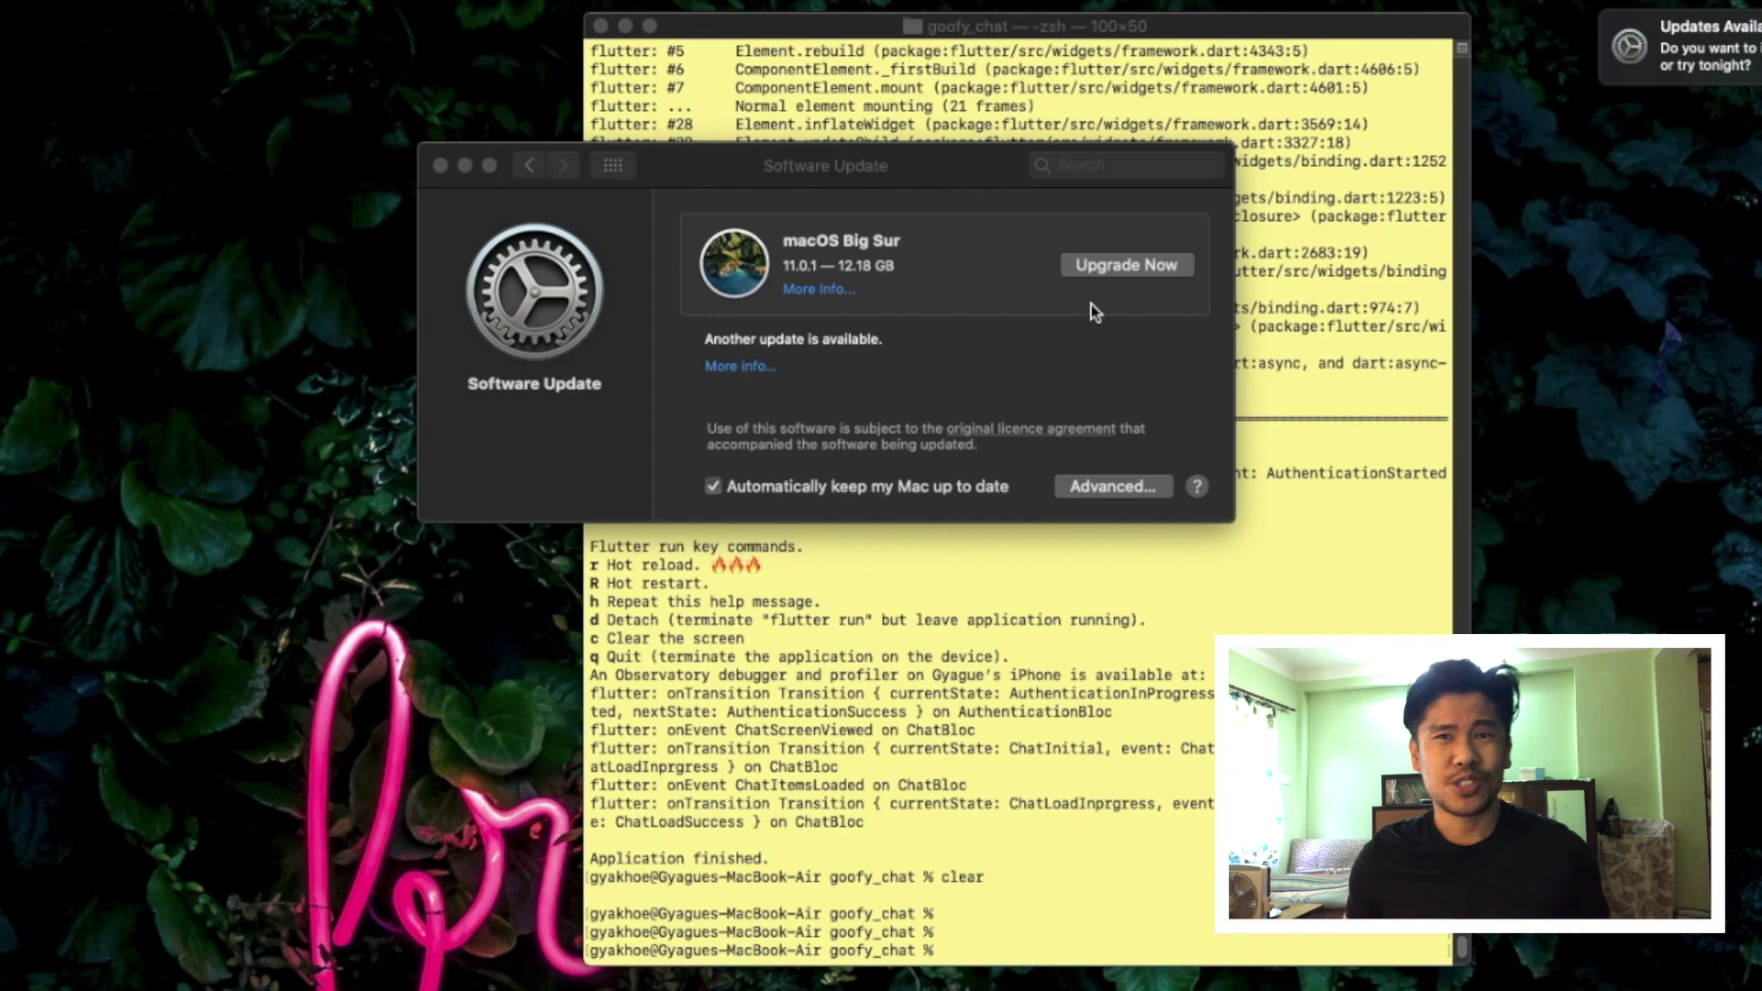
Choose Upgrade Now for macOS Big Sur, starting the 12.18 GB download
left_click(1114, 272)
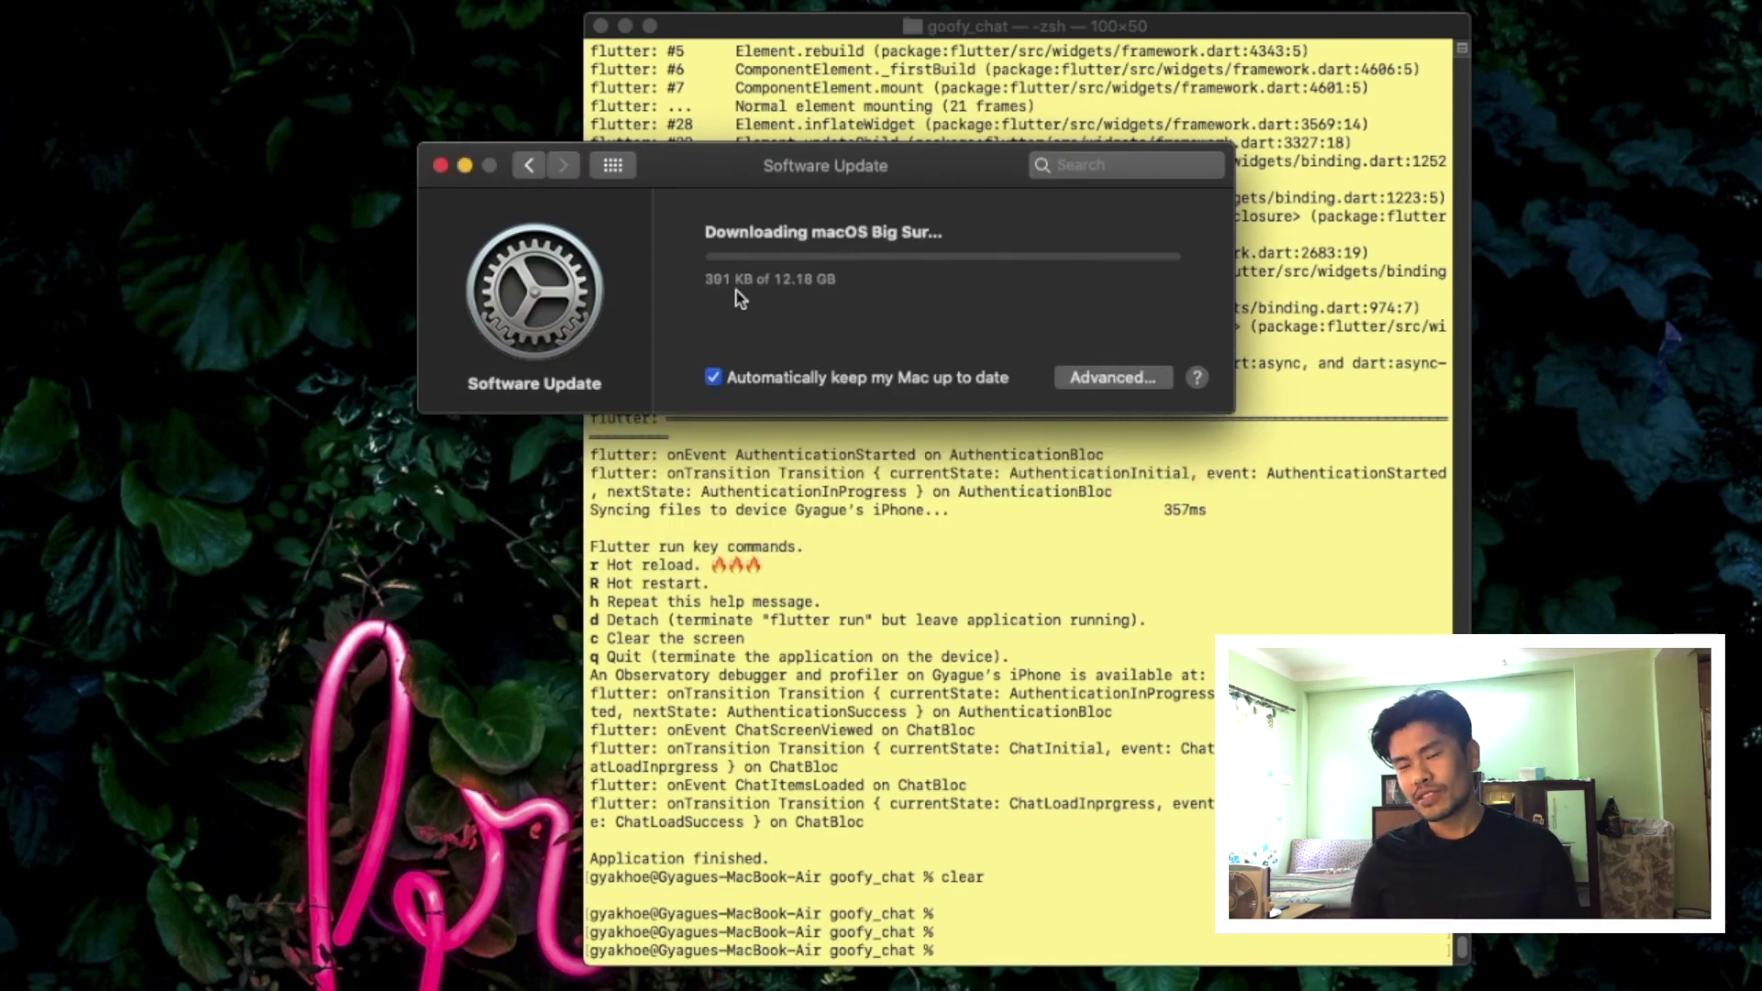
left_click(671, 287)
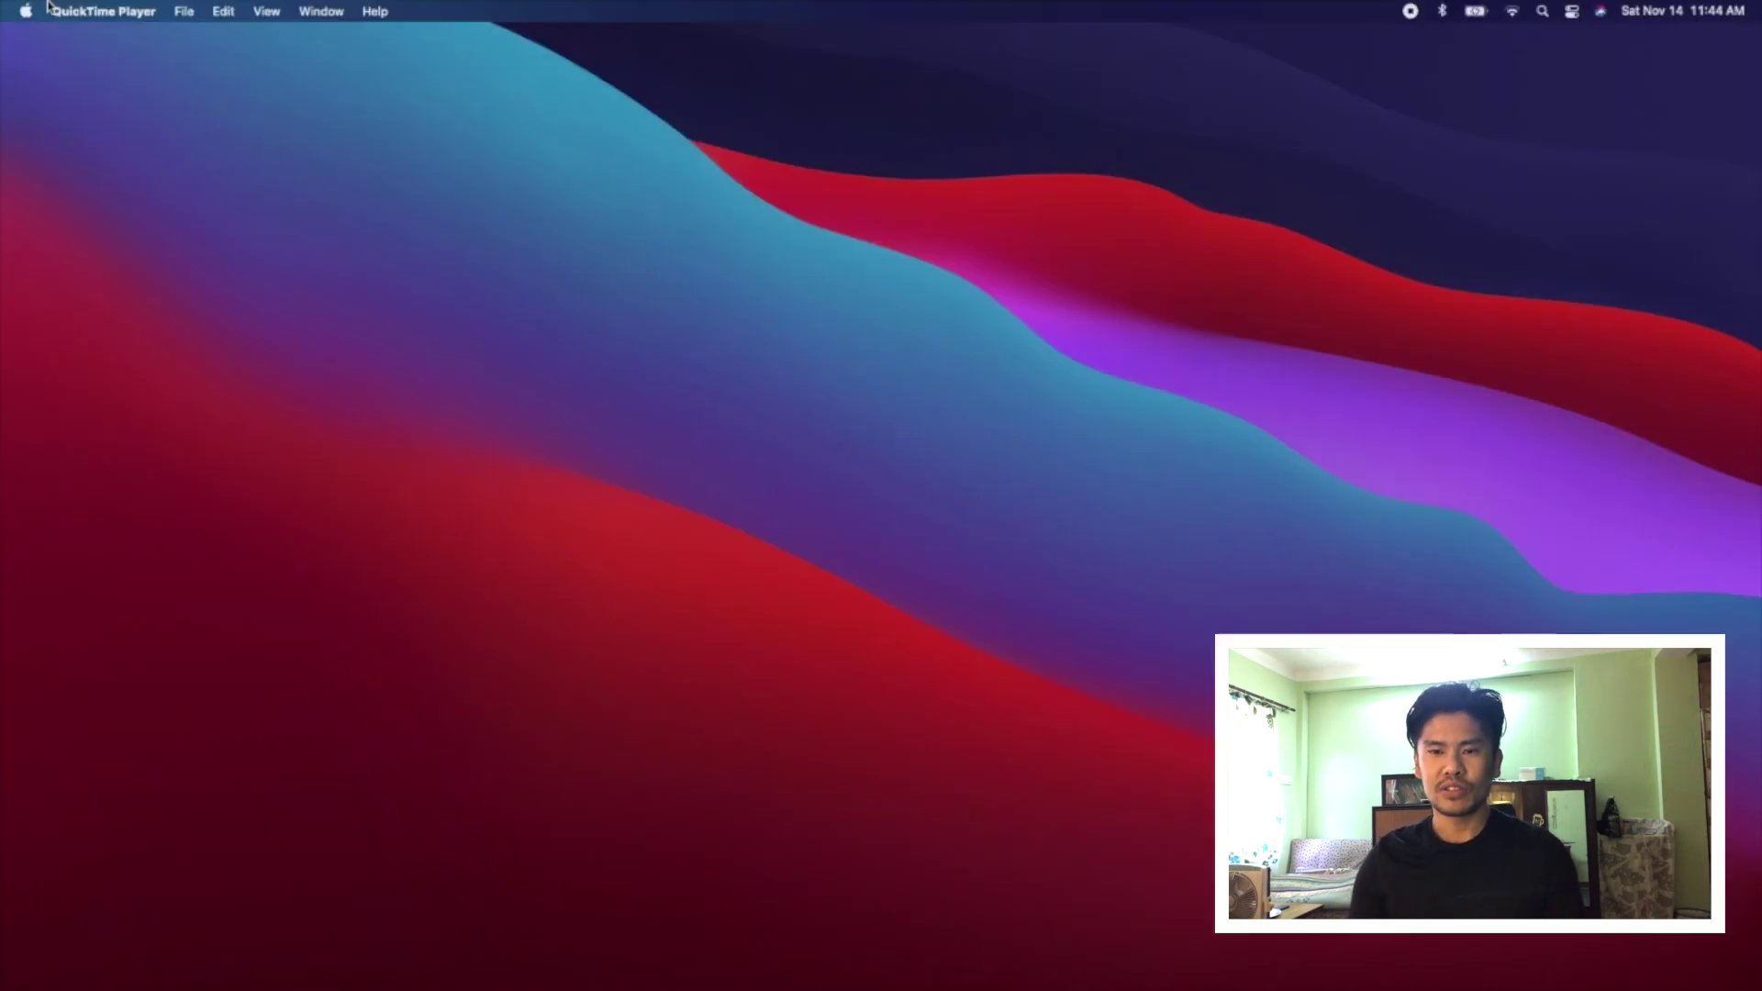
left_click(26, 11)
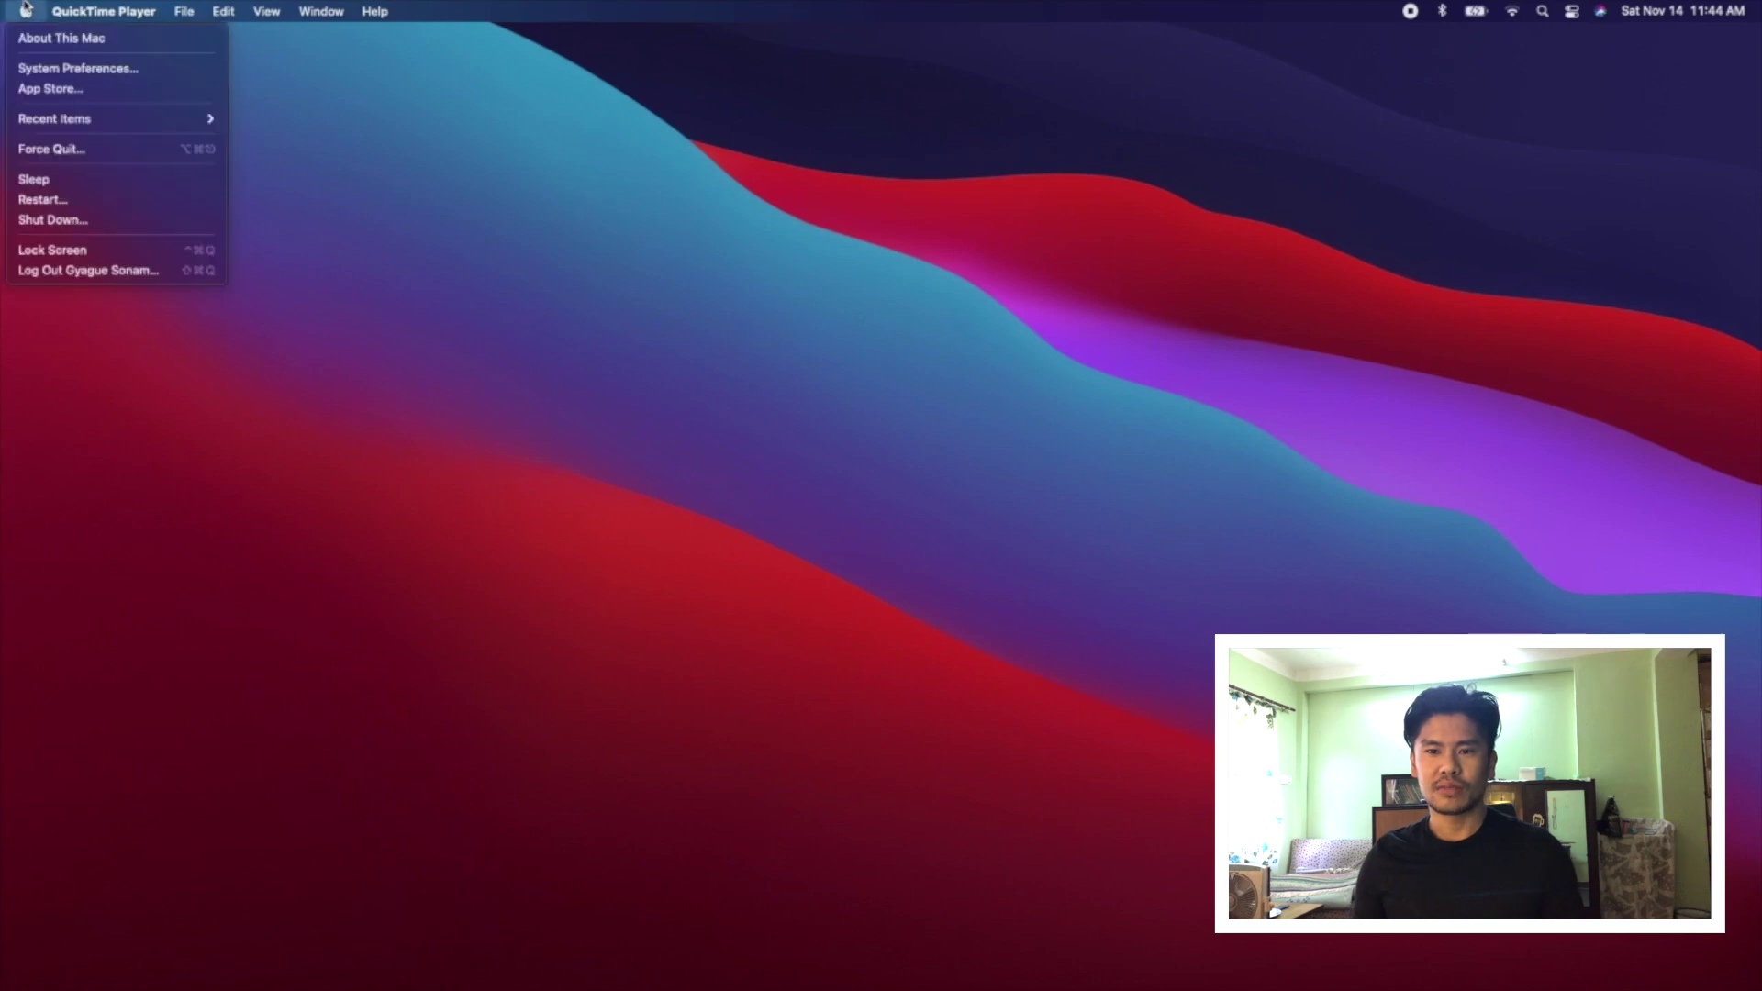
left_click(37, 40)
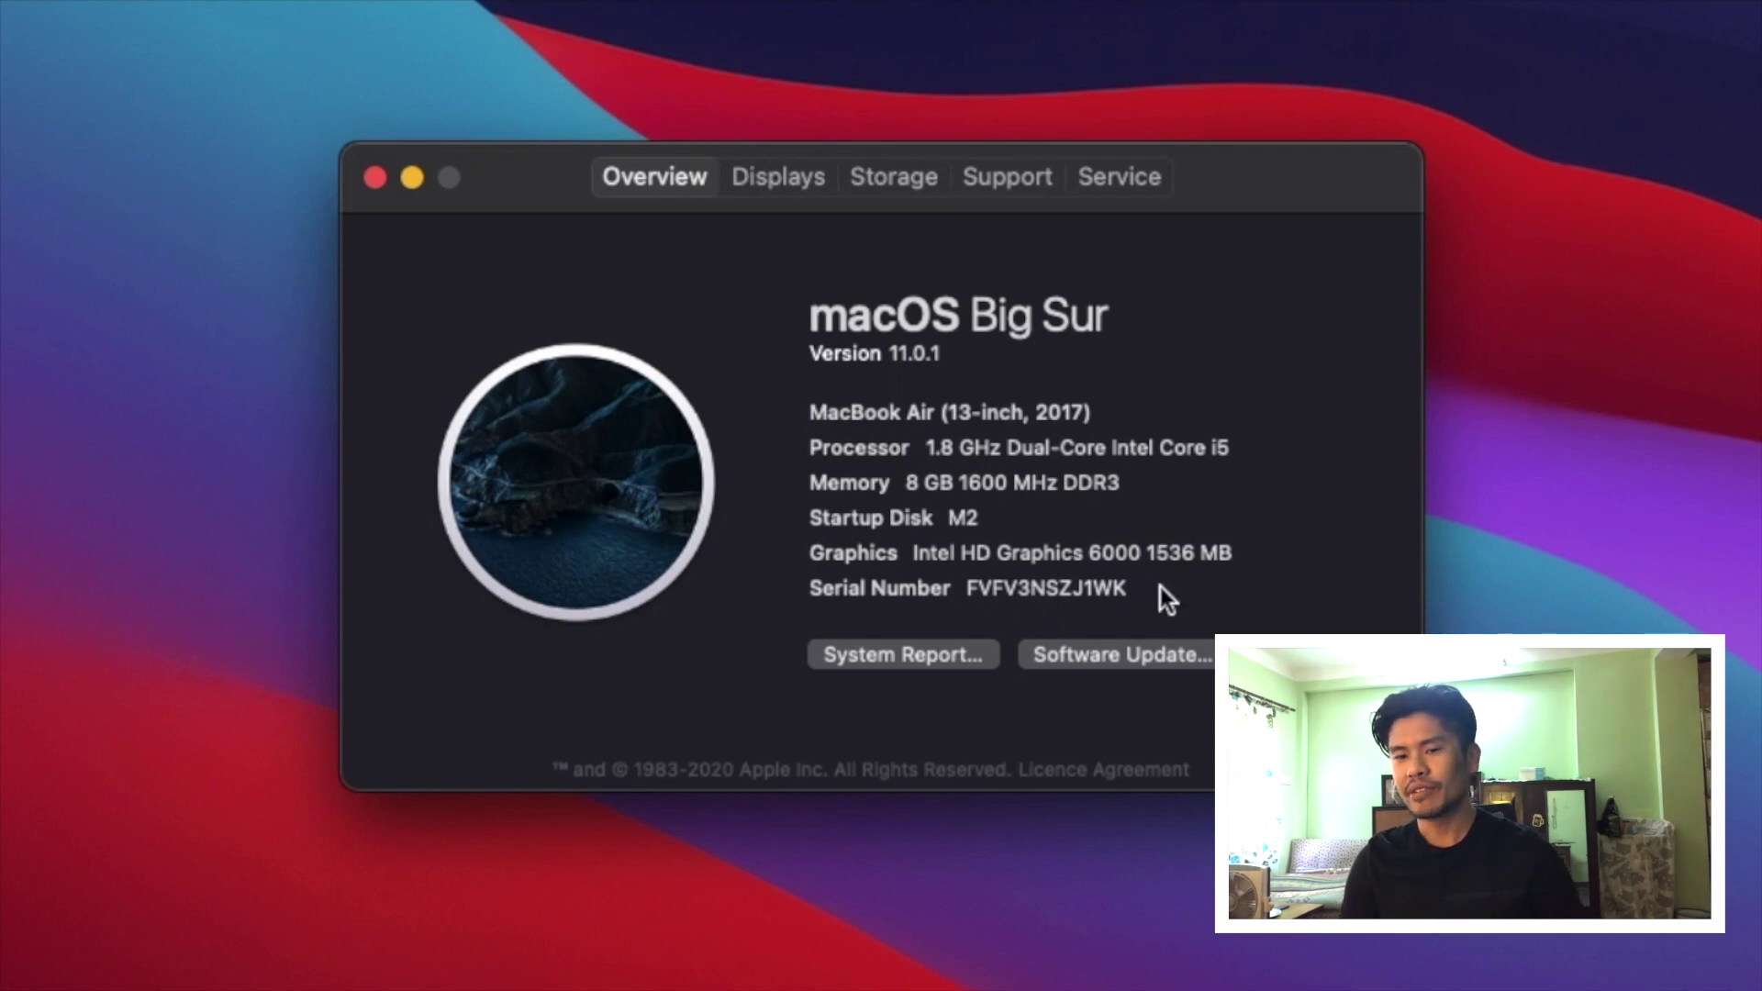
left_click(377, 180)
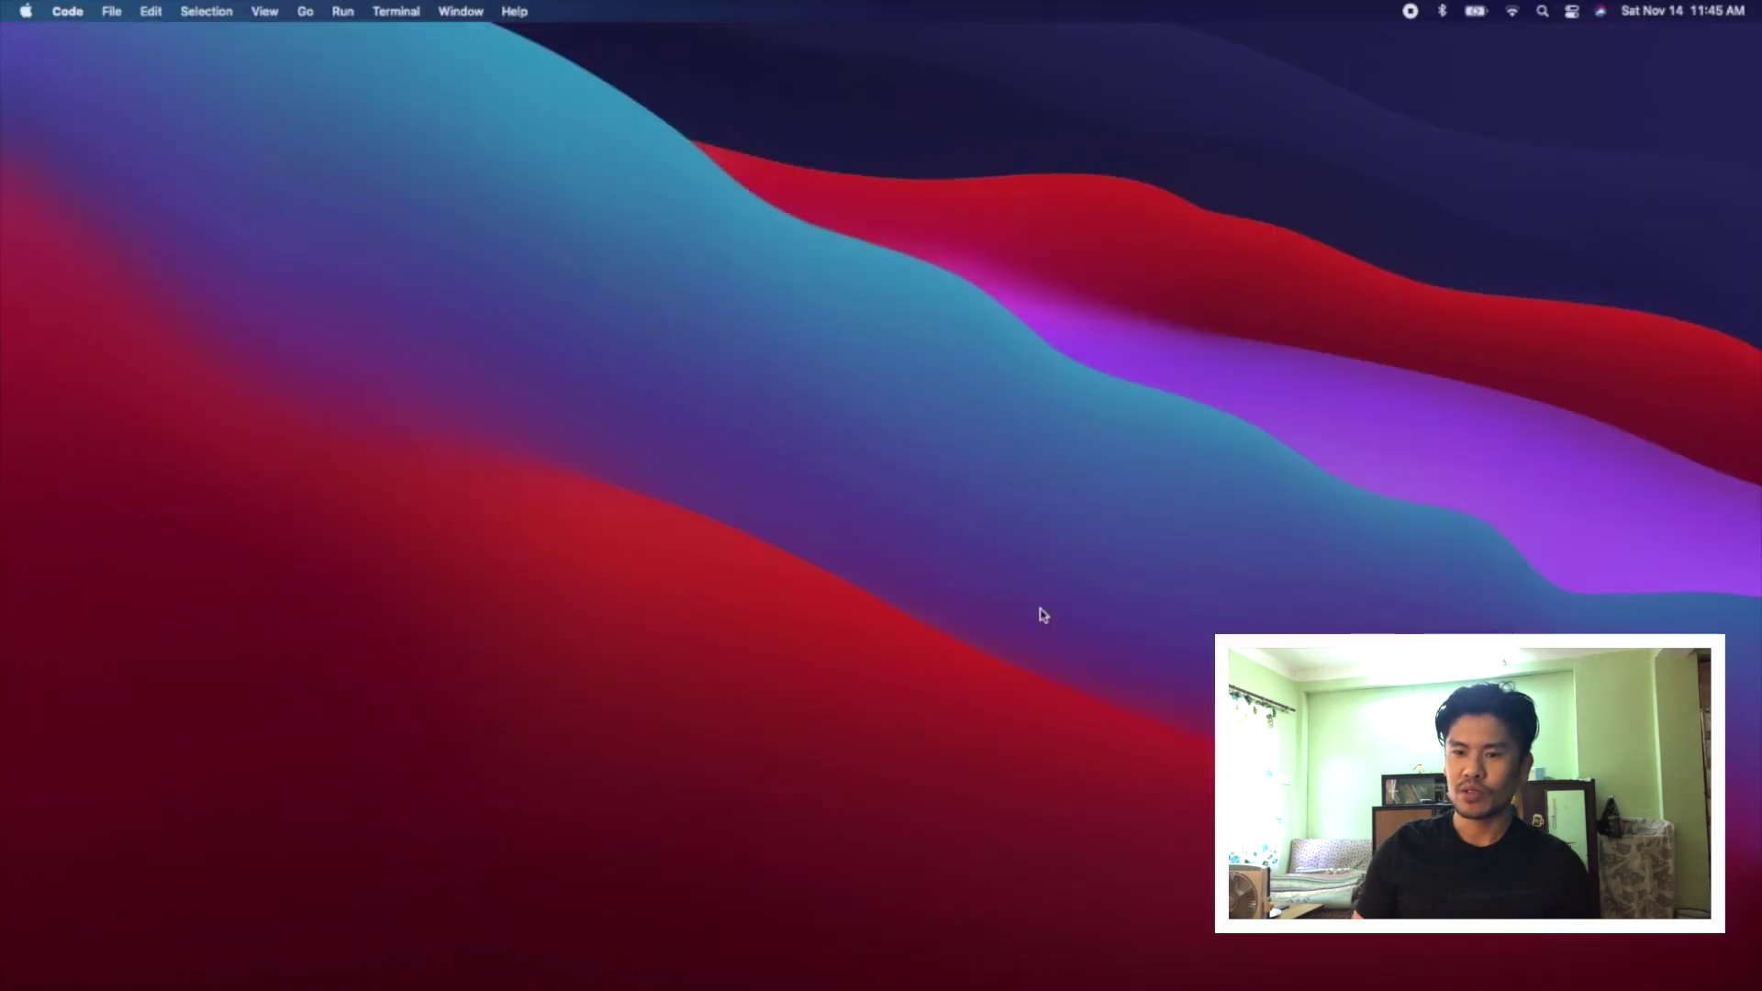
key("super+space")
Launch Terminal via Spotlight, then centre and enlarge its window to 90×36
type("termi")
key("Return")
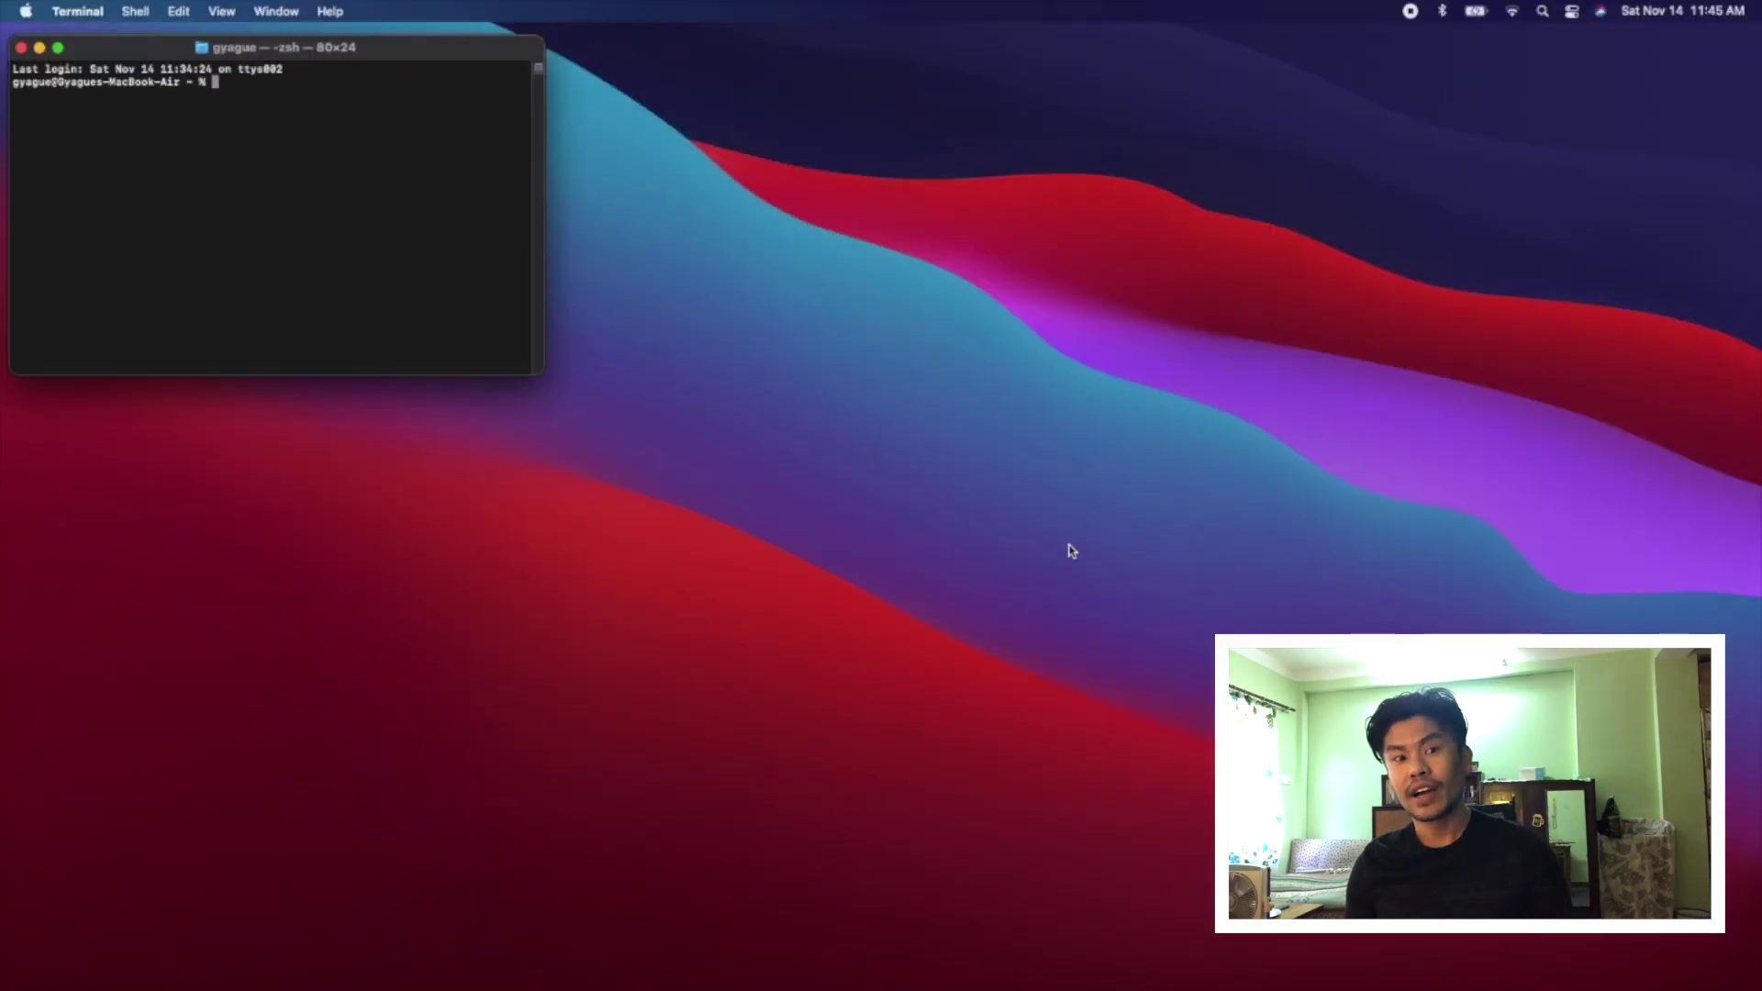
left_click_drag(441, 61, 1203, 151)
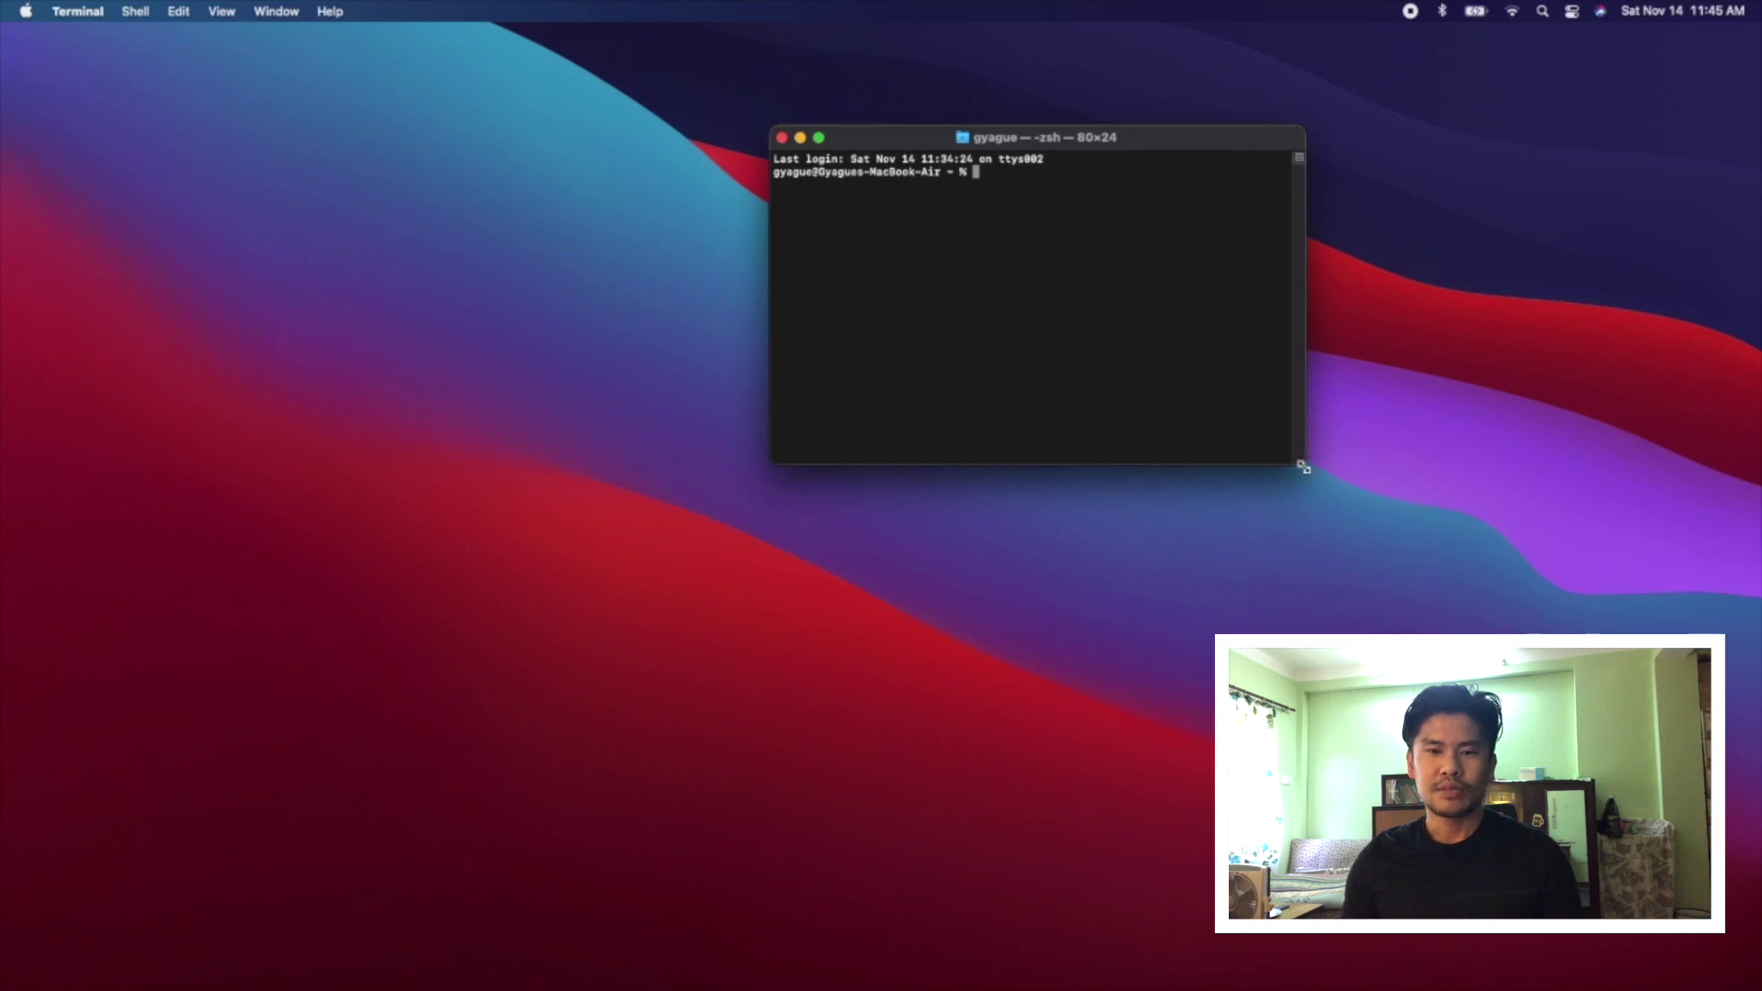
left_click_drag(1303, 467, 1369, 617)
left_click_drag(1254, 143, 1013, 98)
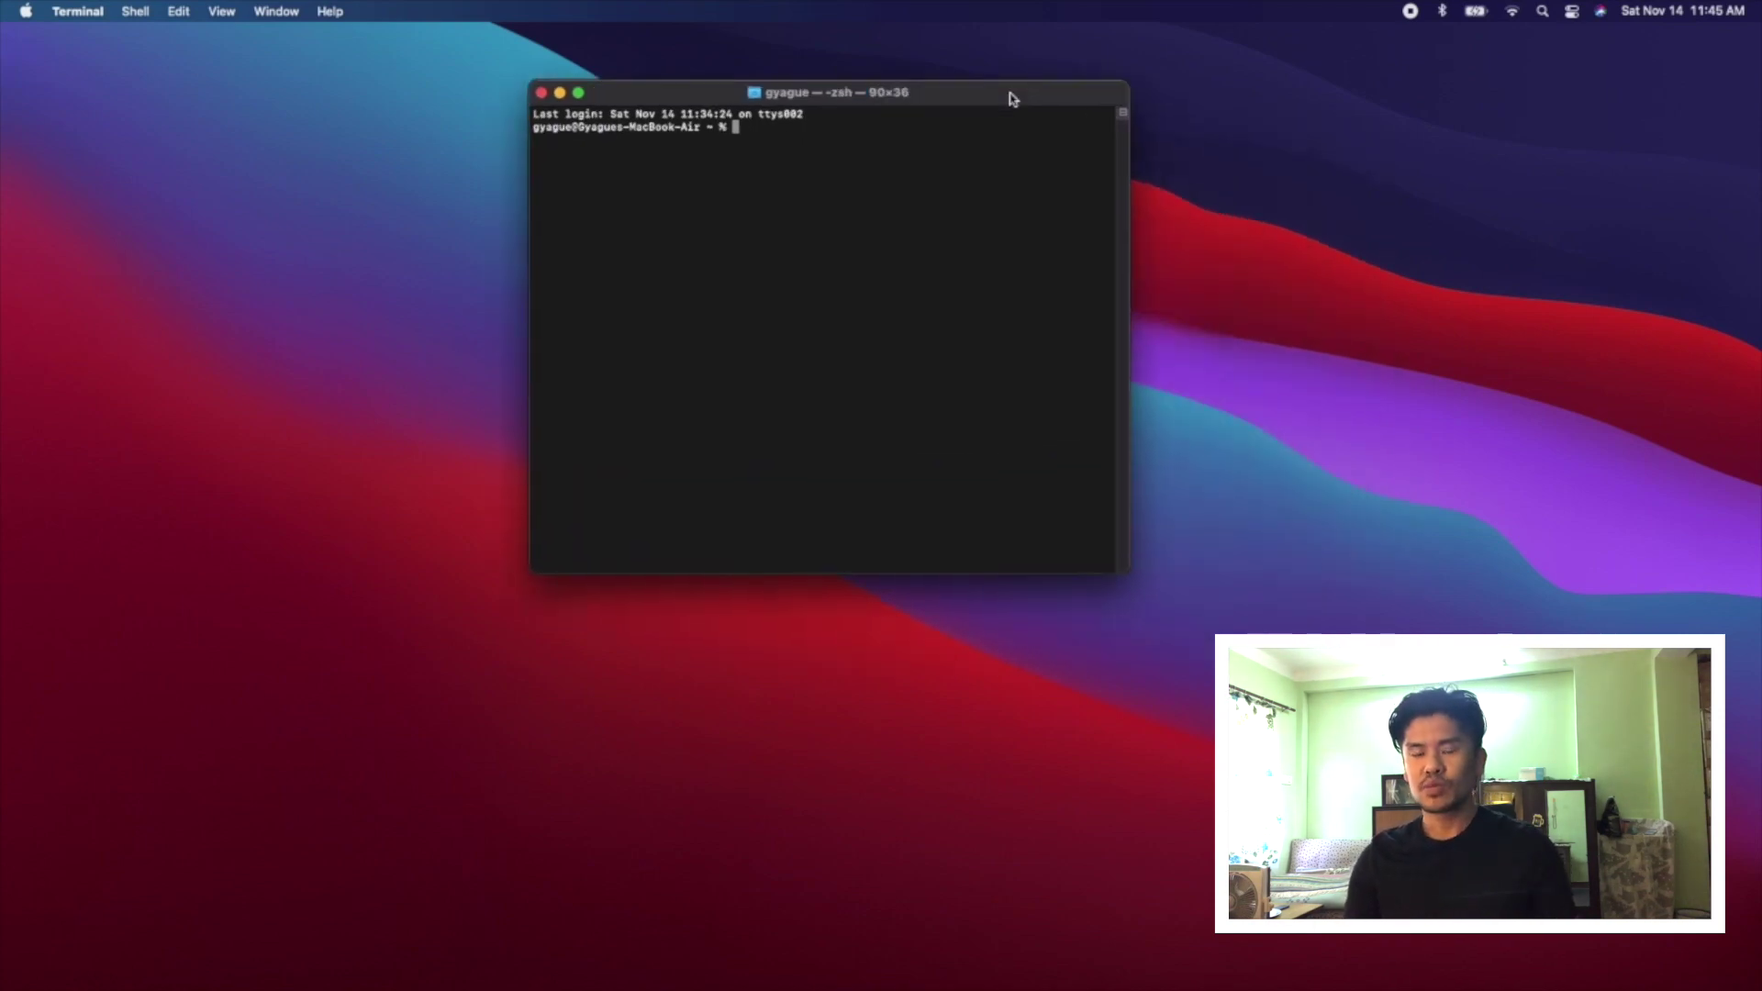
mouse_move(975, 973)
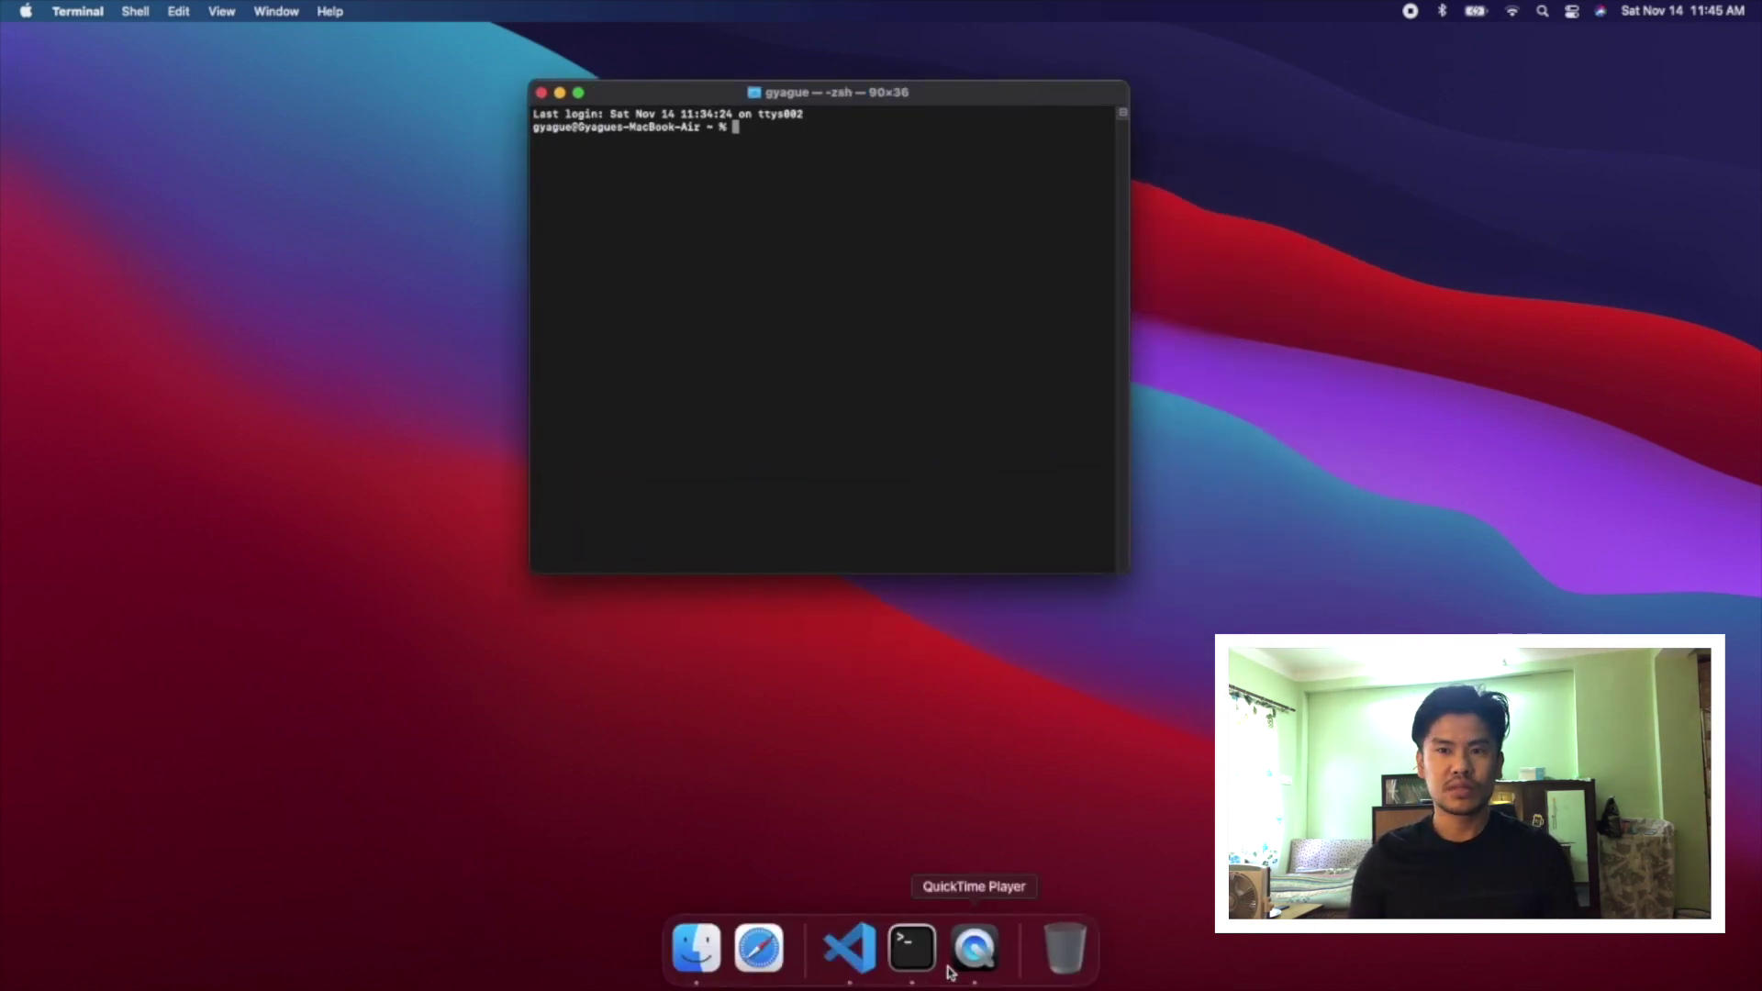
right_click(890, 955)
key("Escape")
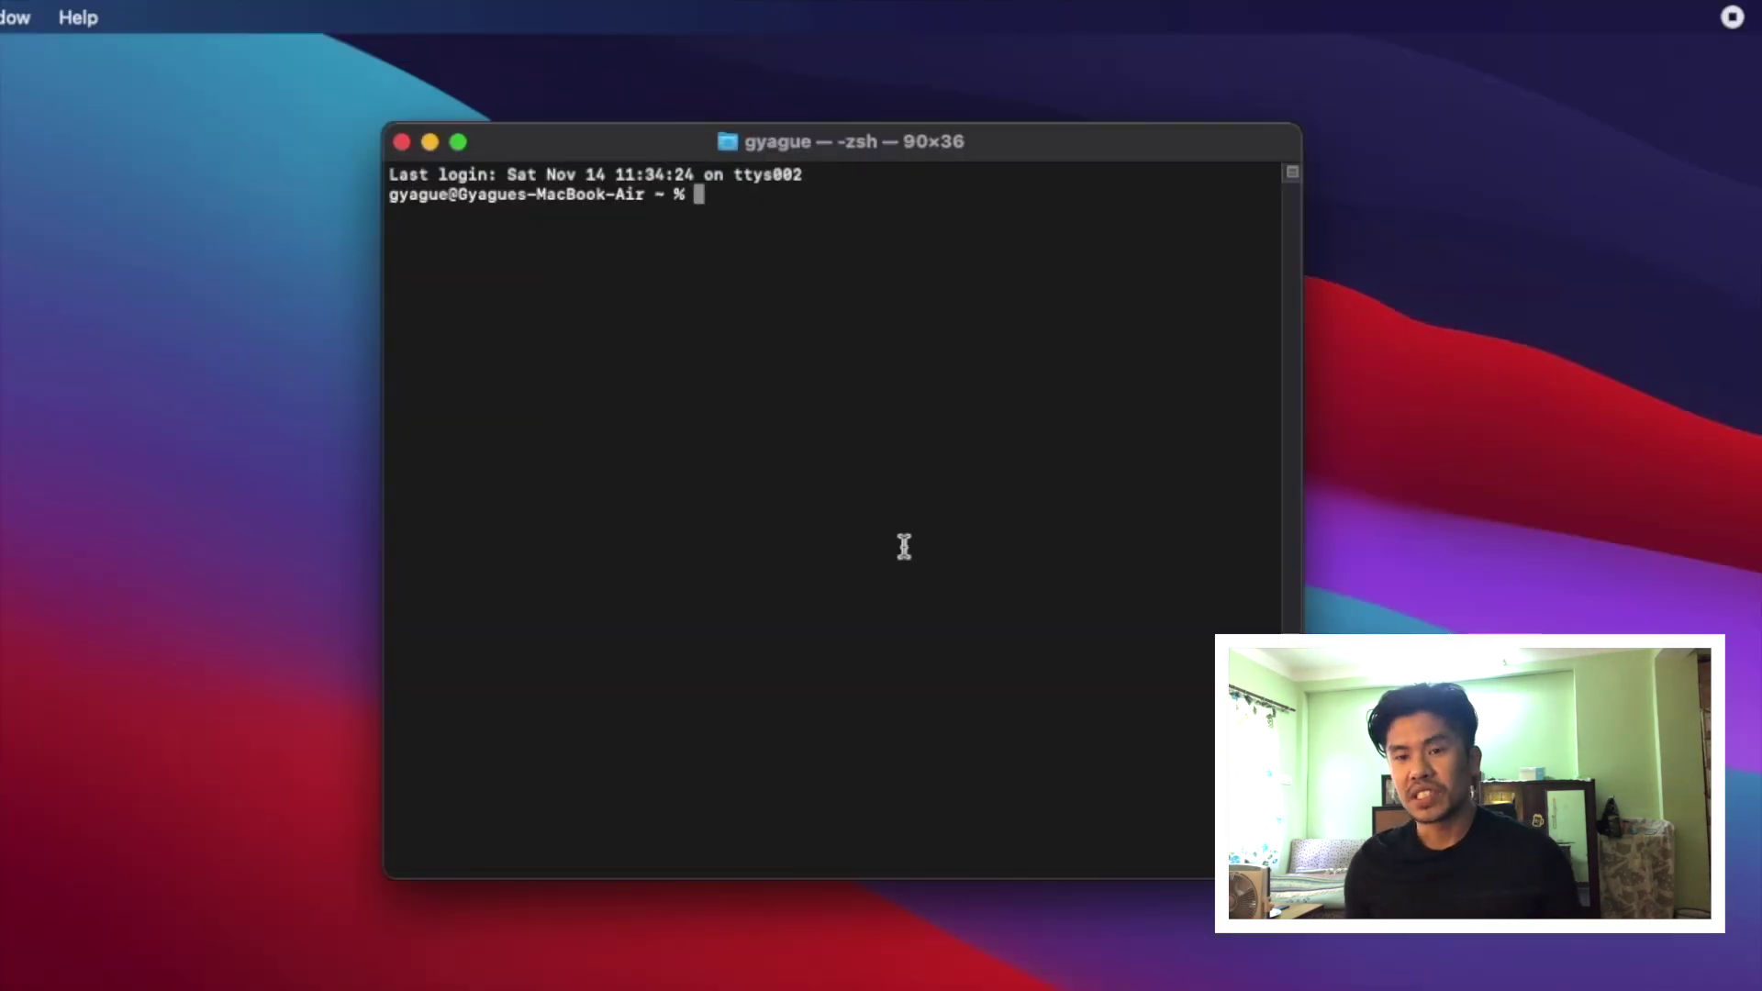
Run flutter doctor on macOS 11.0.1, showing only Android Studio plugin issues
type("ok-Air ~ % flutter doctor")
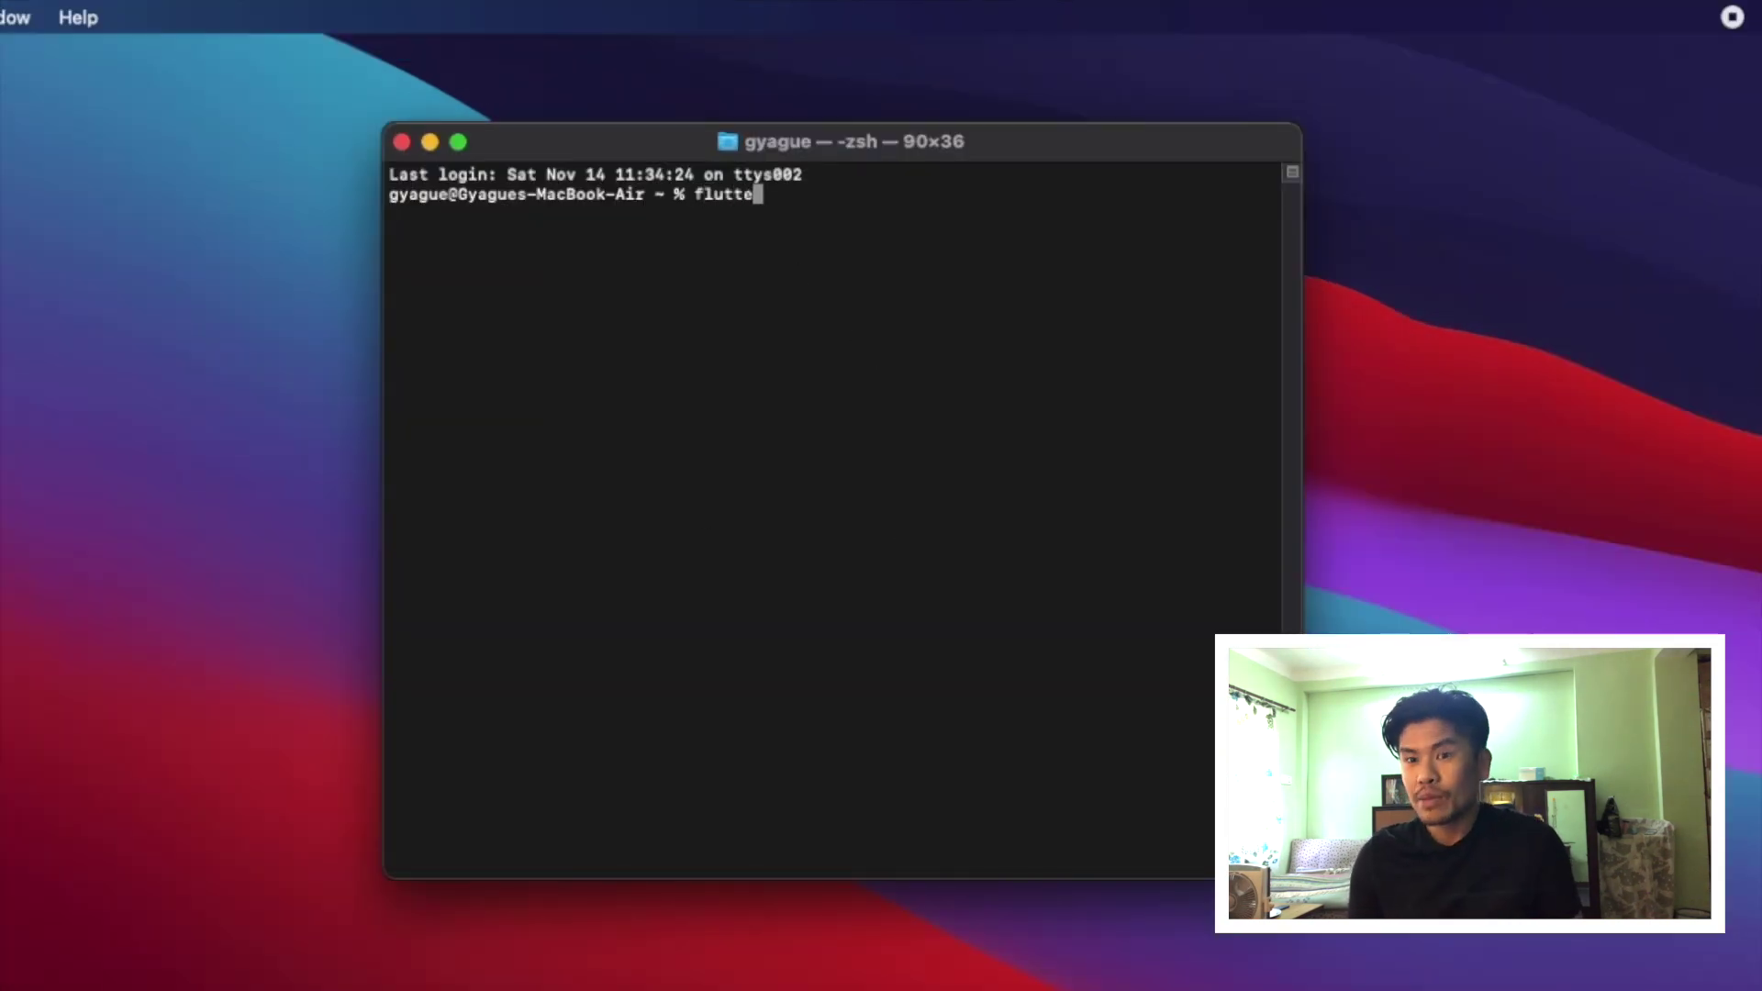
key("Return")
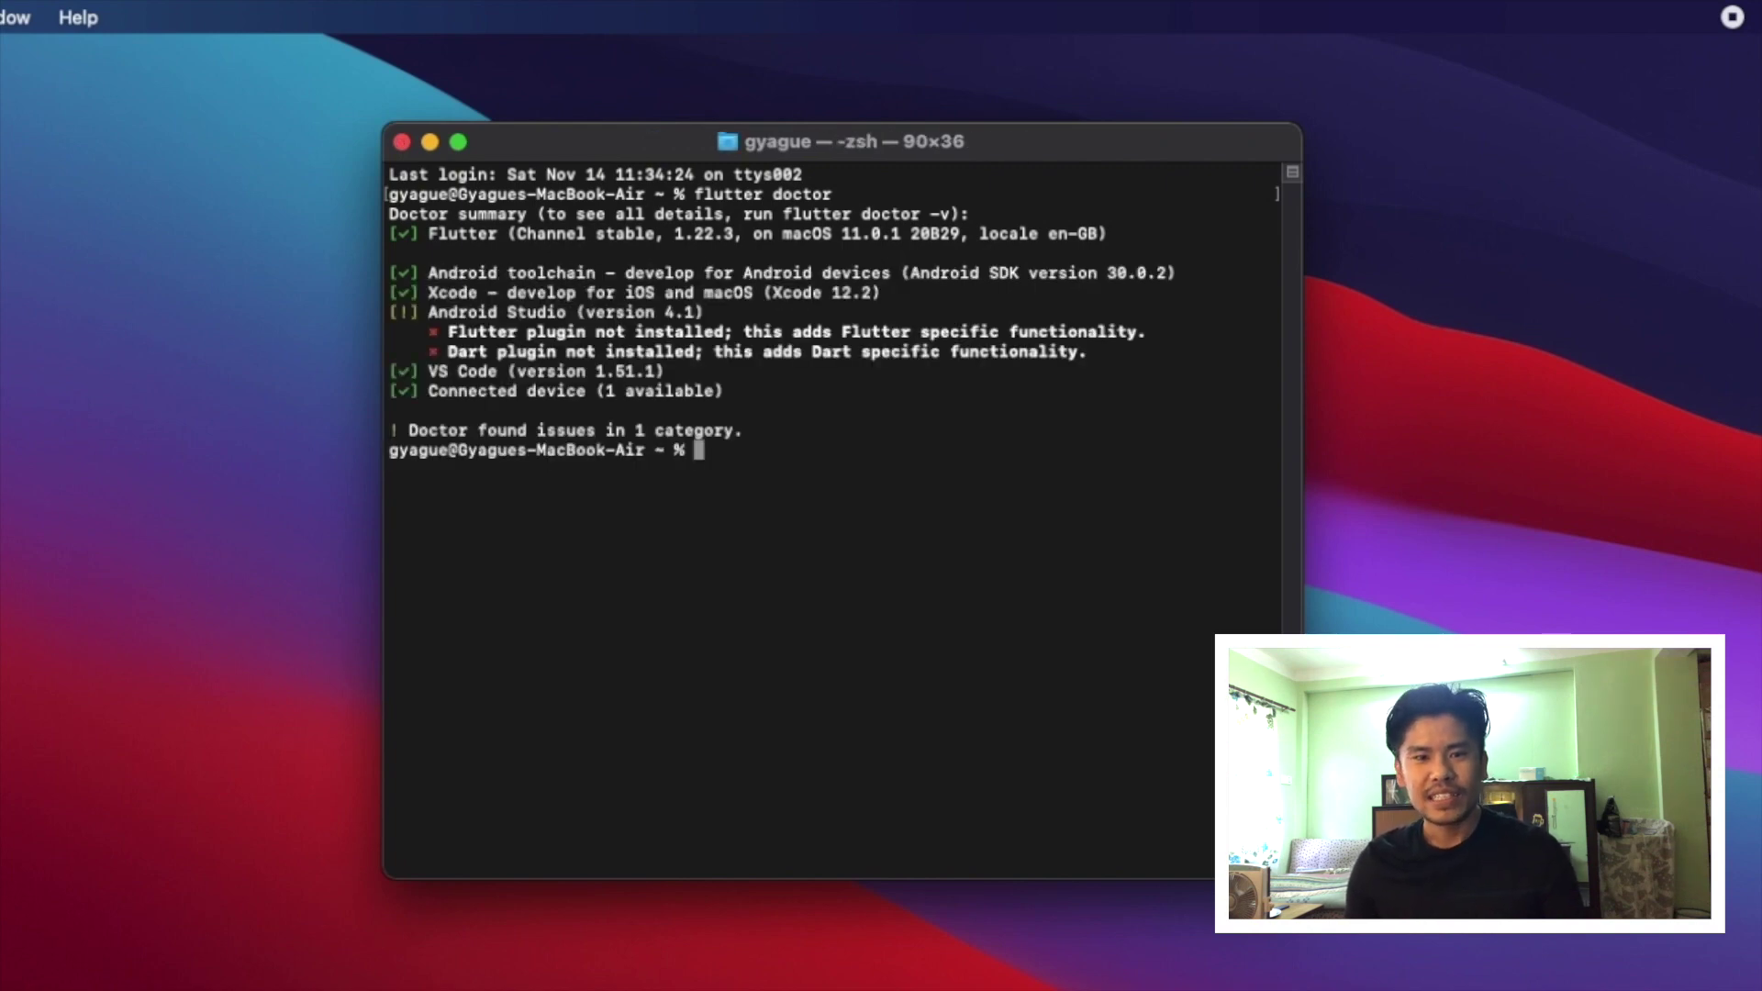
key("Return")
key("Return")
Change into /Volumes/SSD/Projects/goofy_chat and list its files with ls -ltr
type("pwd")
key("Return")
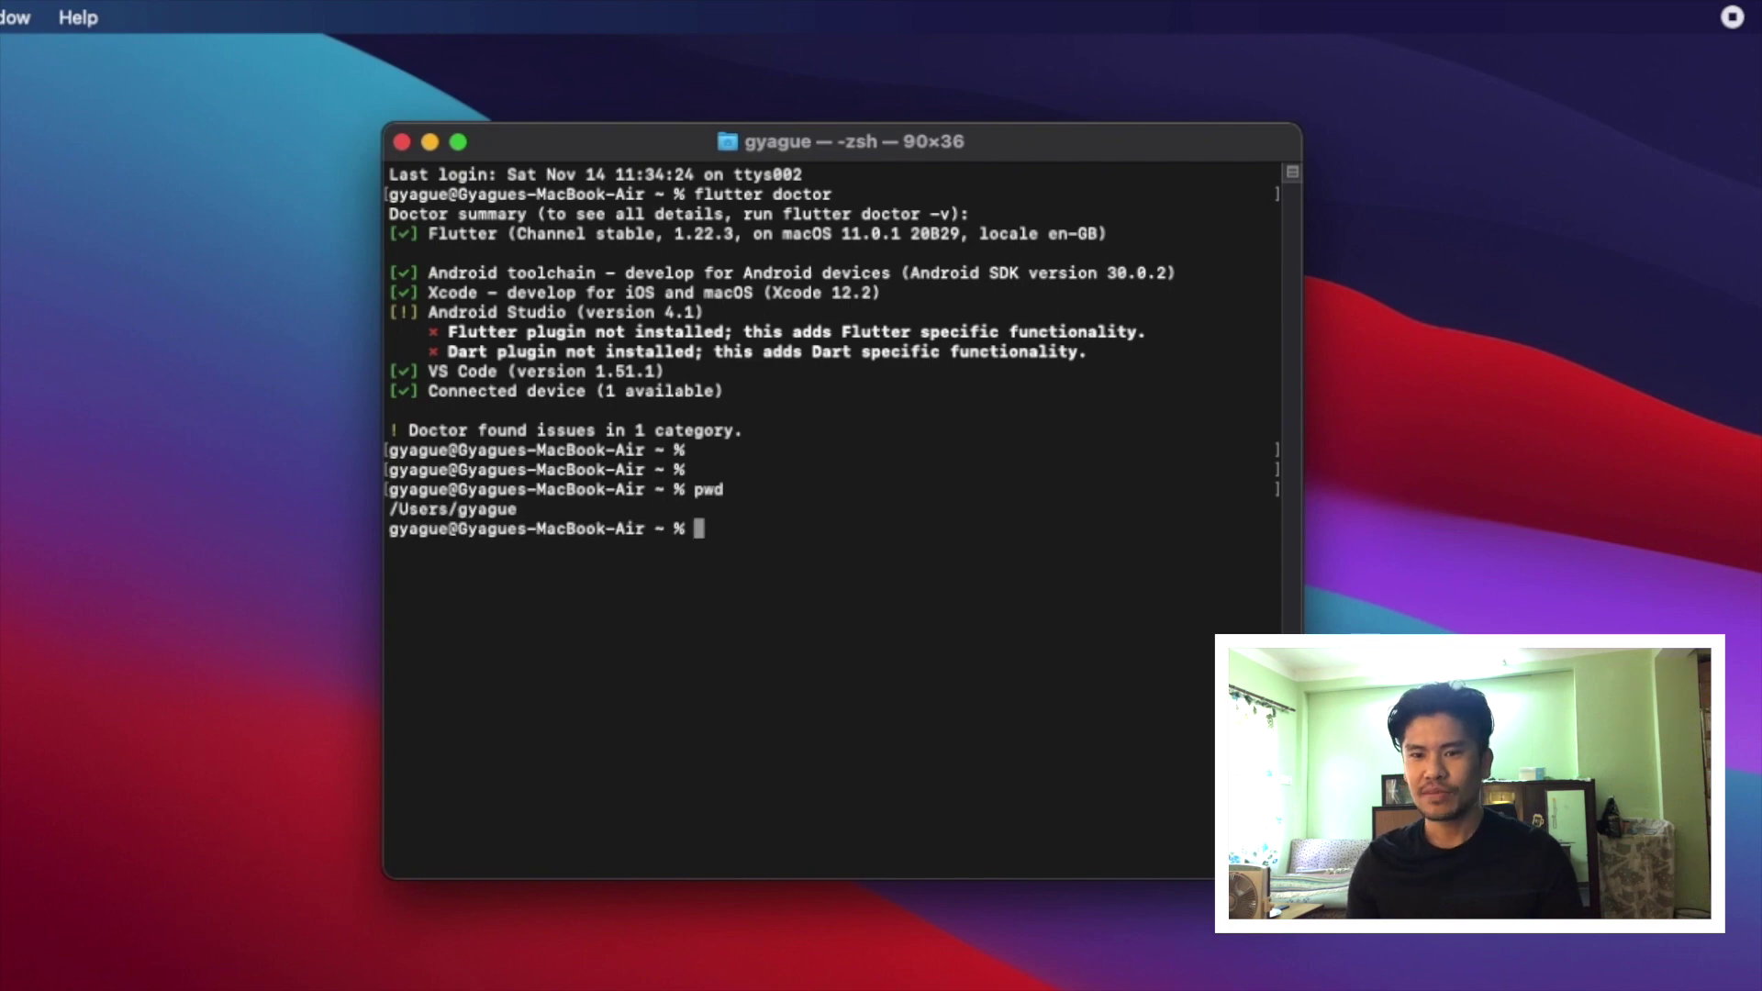
type("cd /V")
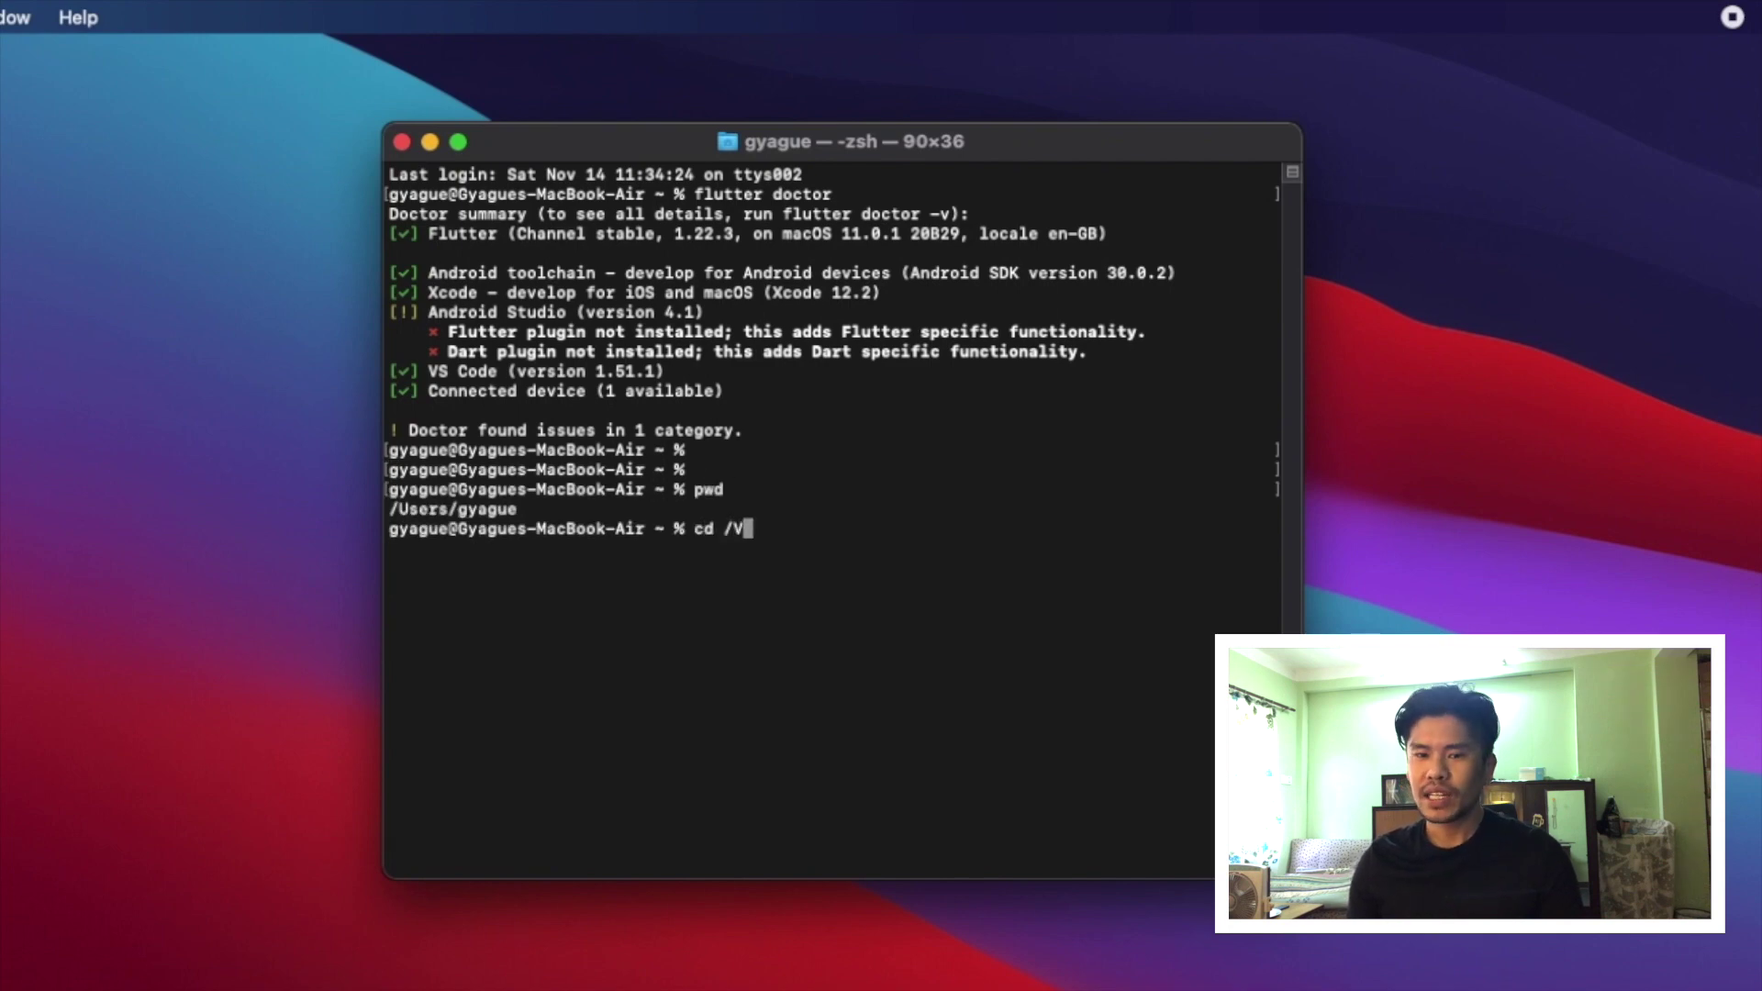
type("olumes/SSD/")
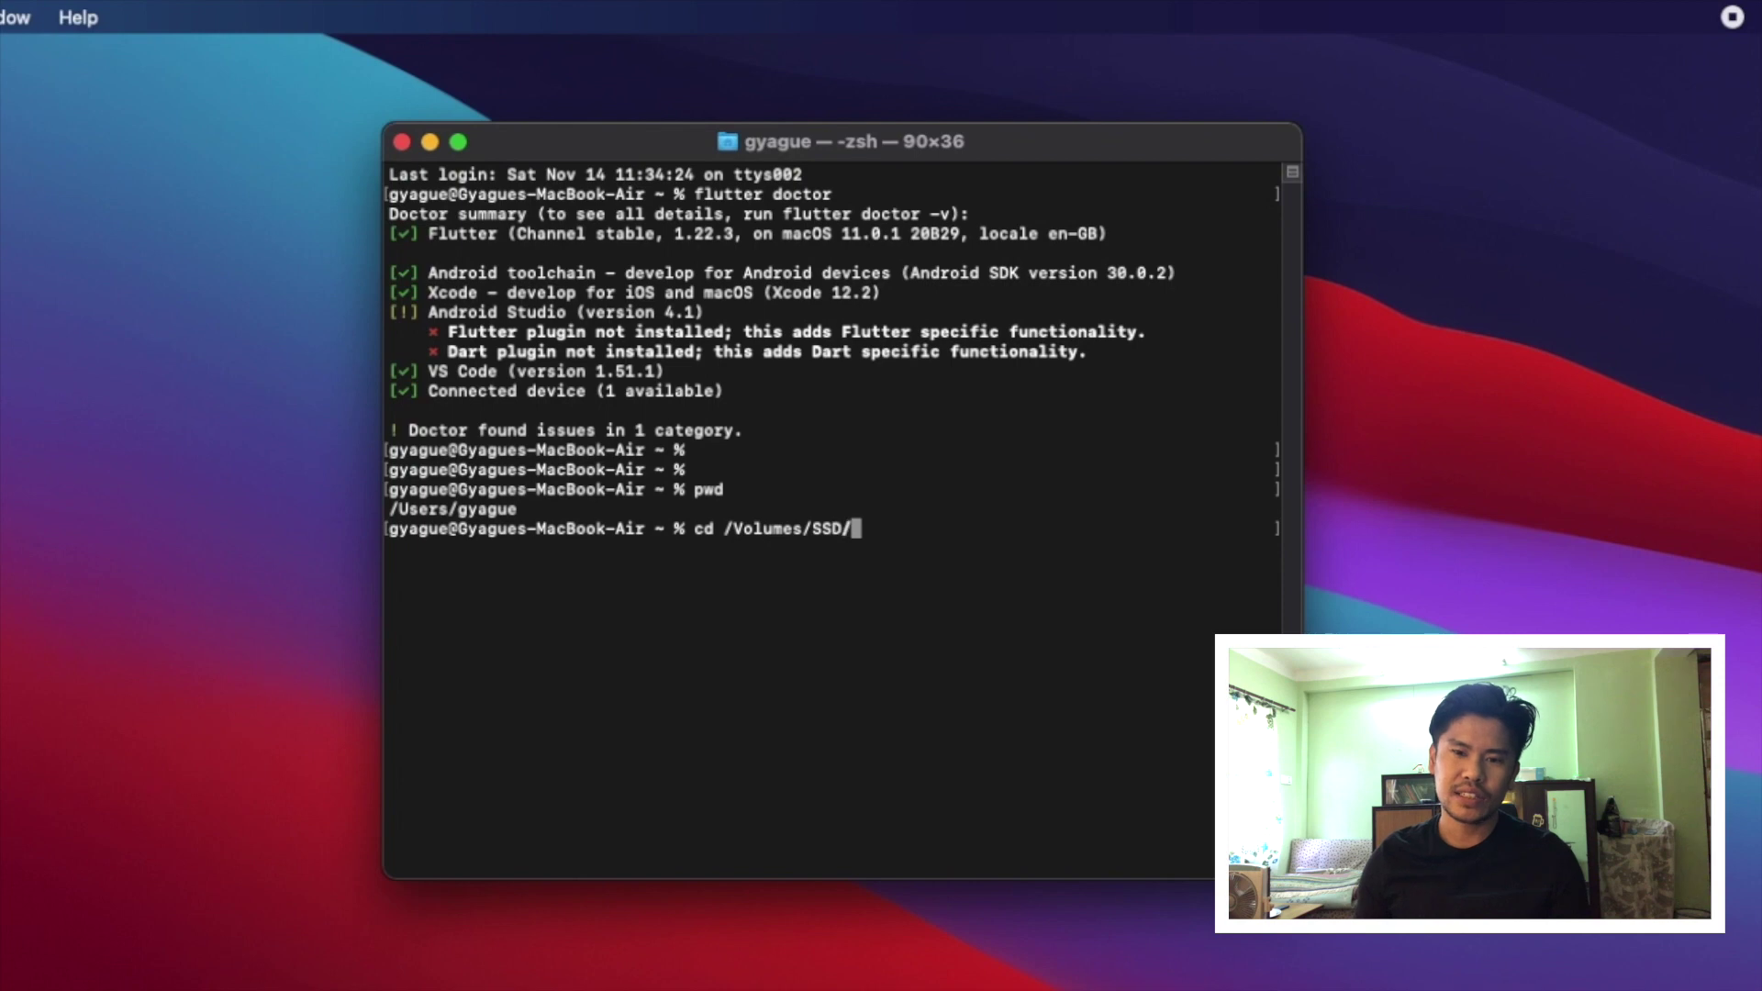
type("Pro")
key("Tab")
type("go")
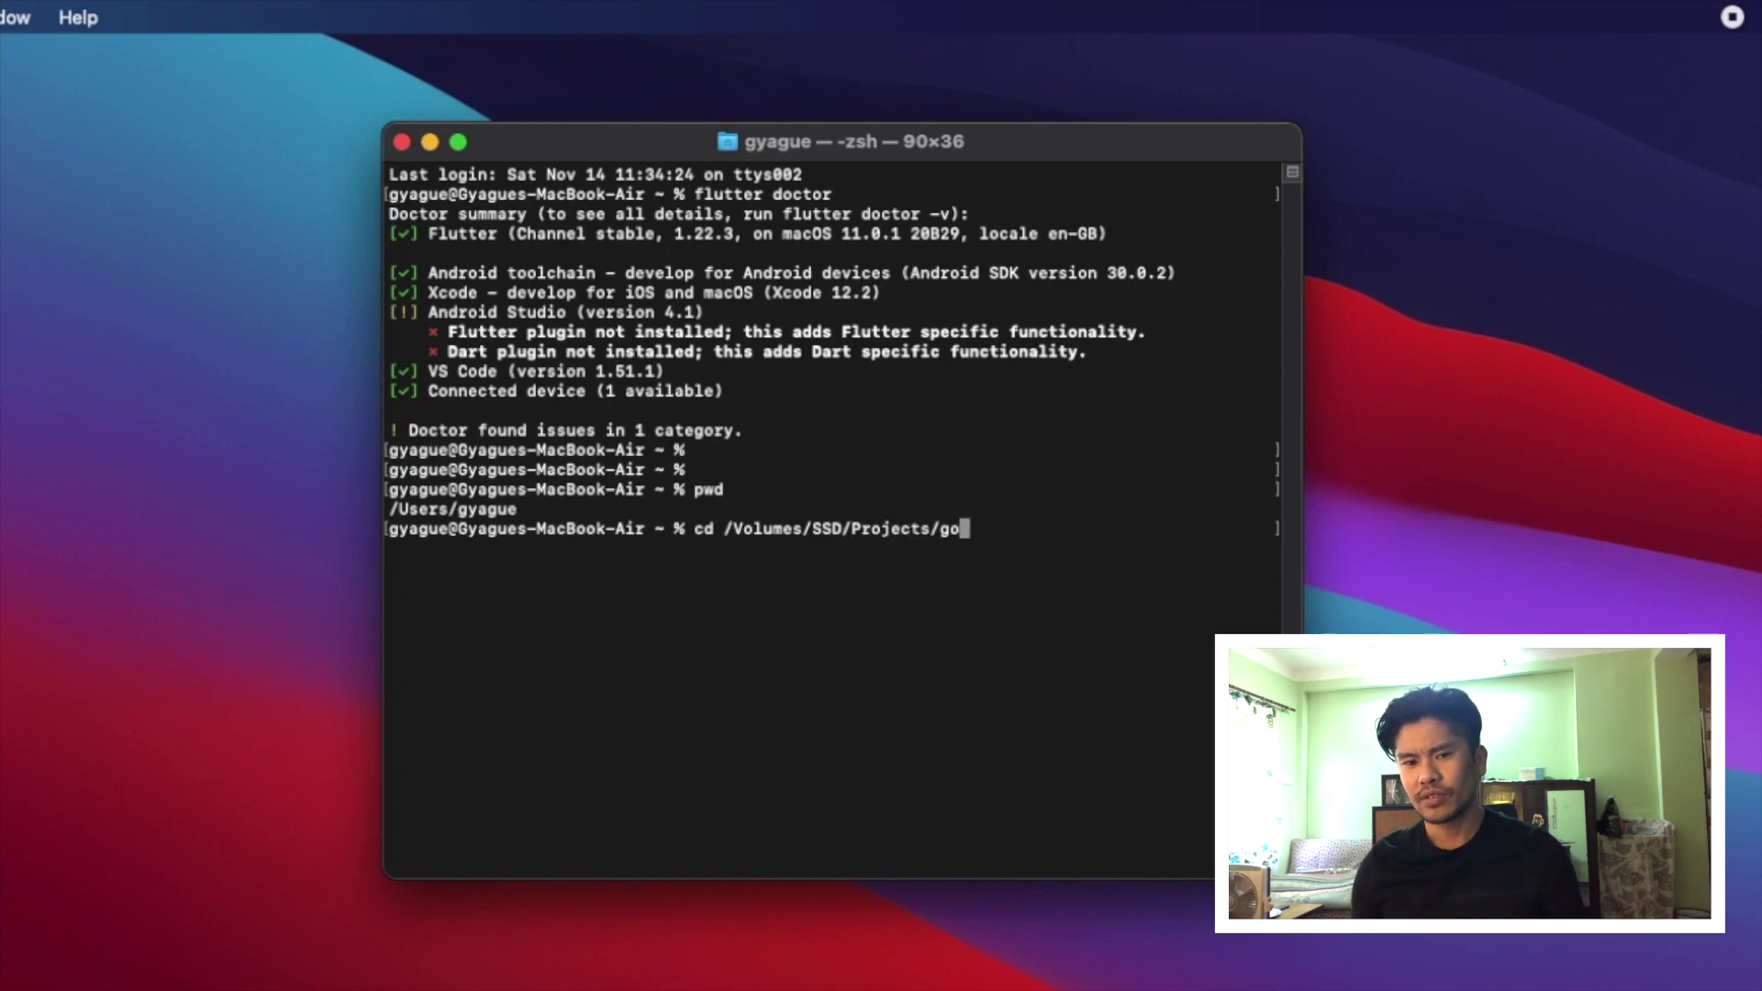
key("Tab")
key("Return")
type("ls -ltr")
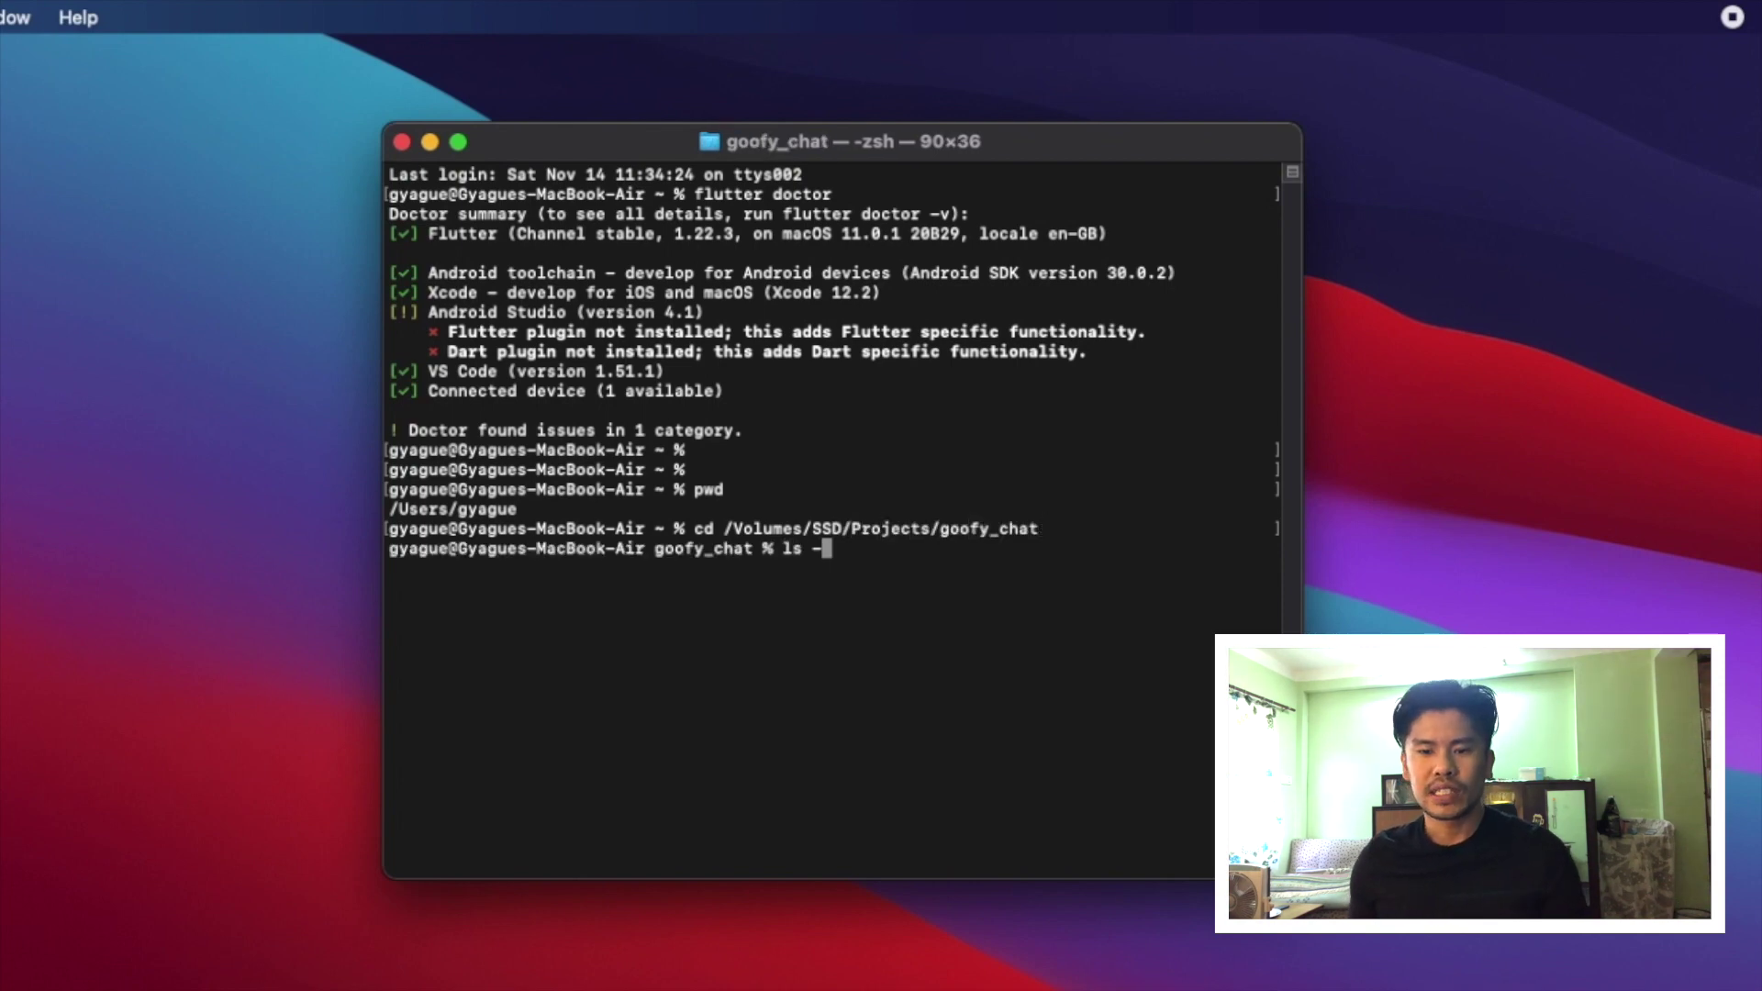
key("Return")
Run flutter run --verbose, quit it, and highlight the 45.4s Xcode build timing lines
type("flutter ru")
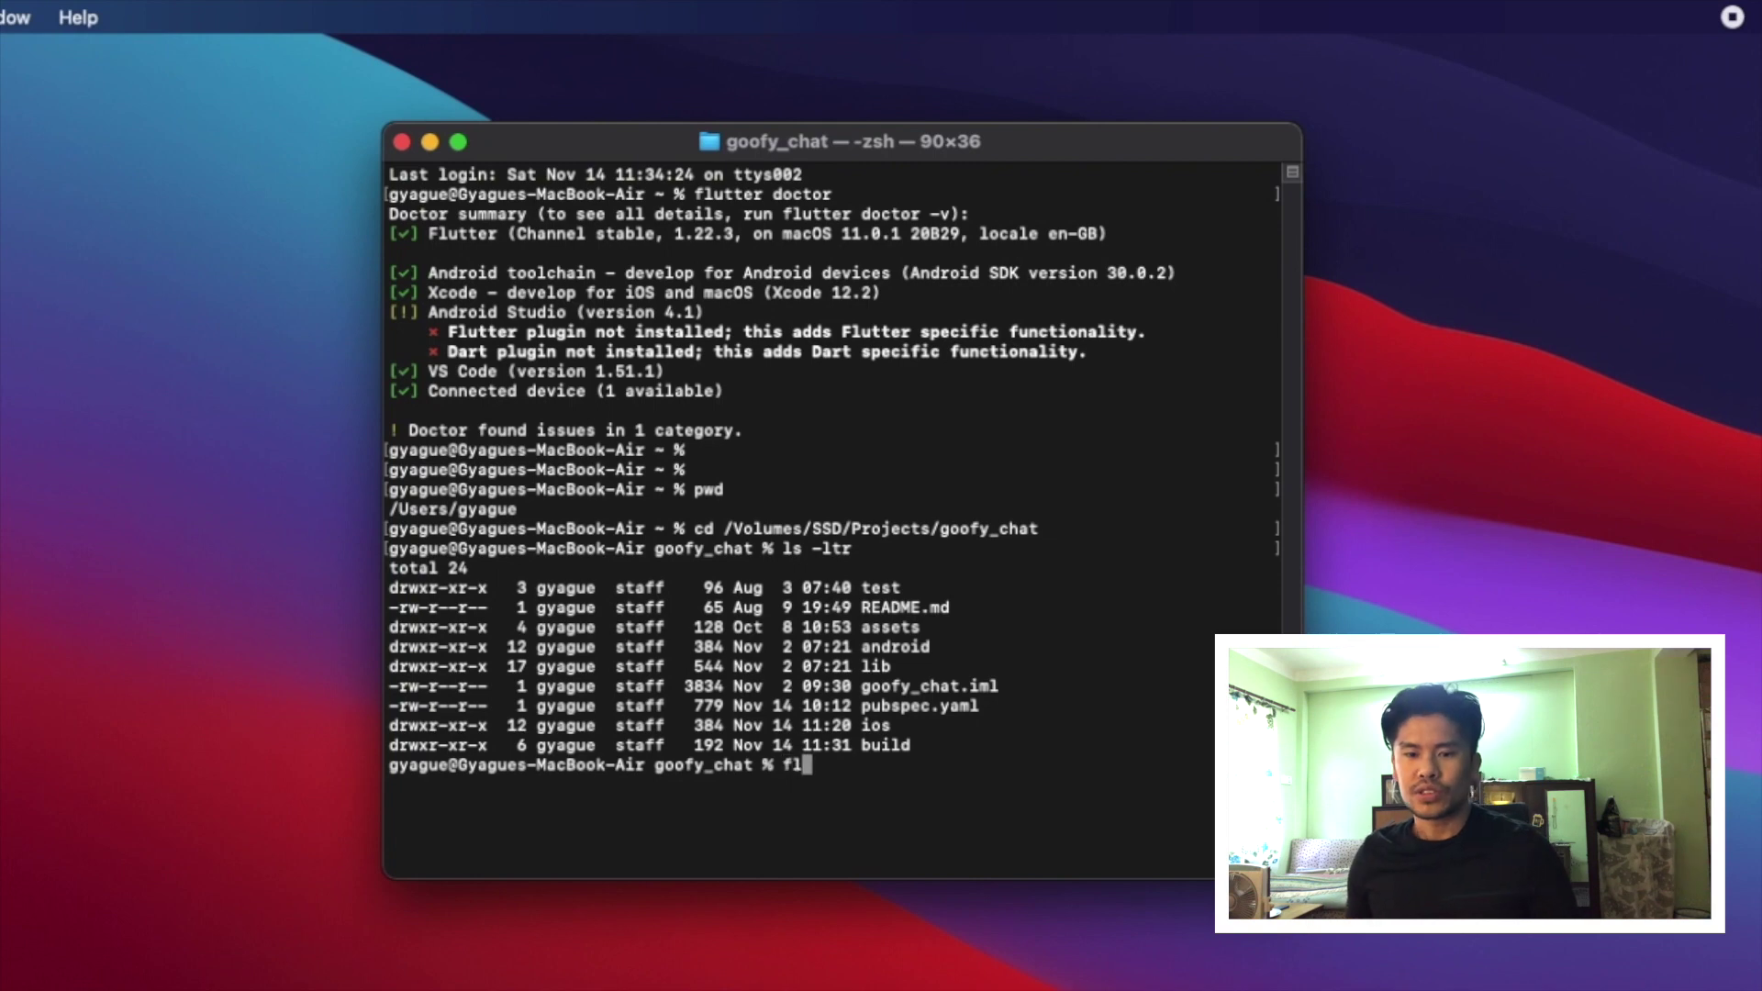
type("n --verbose")
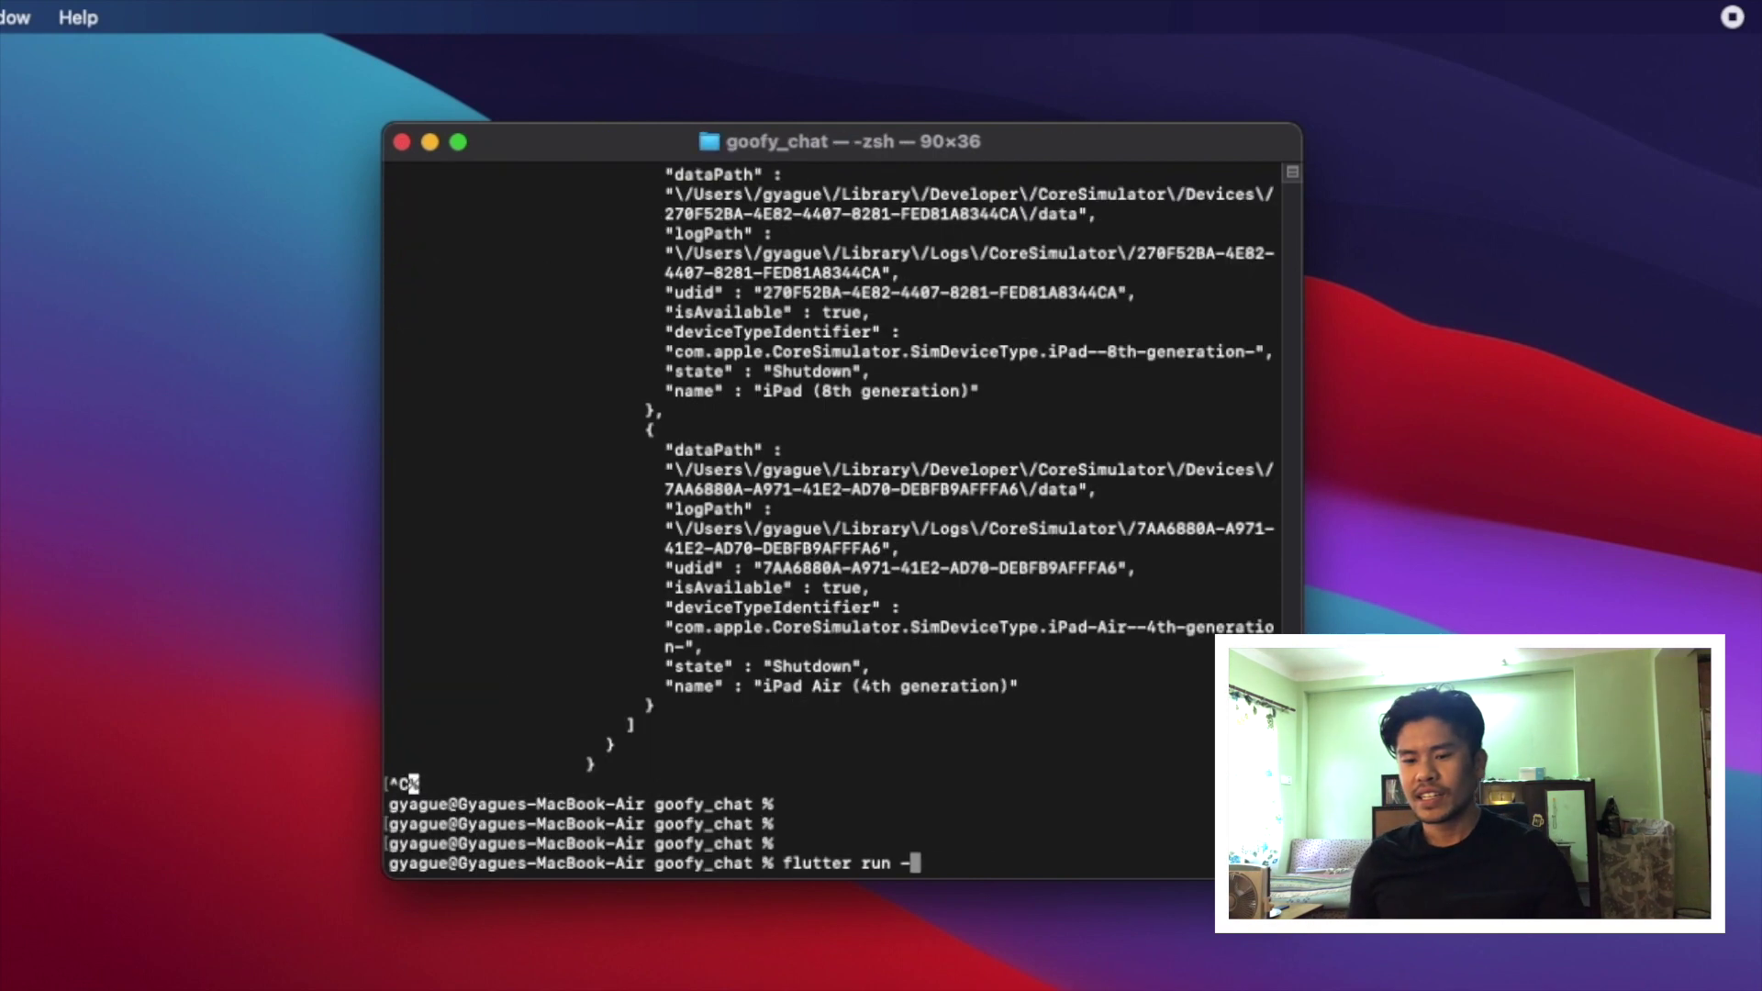
key("Return")
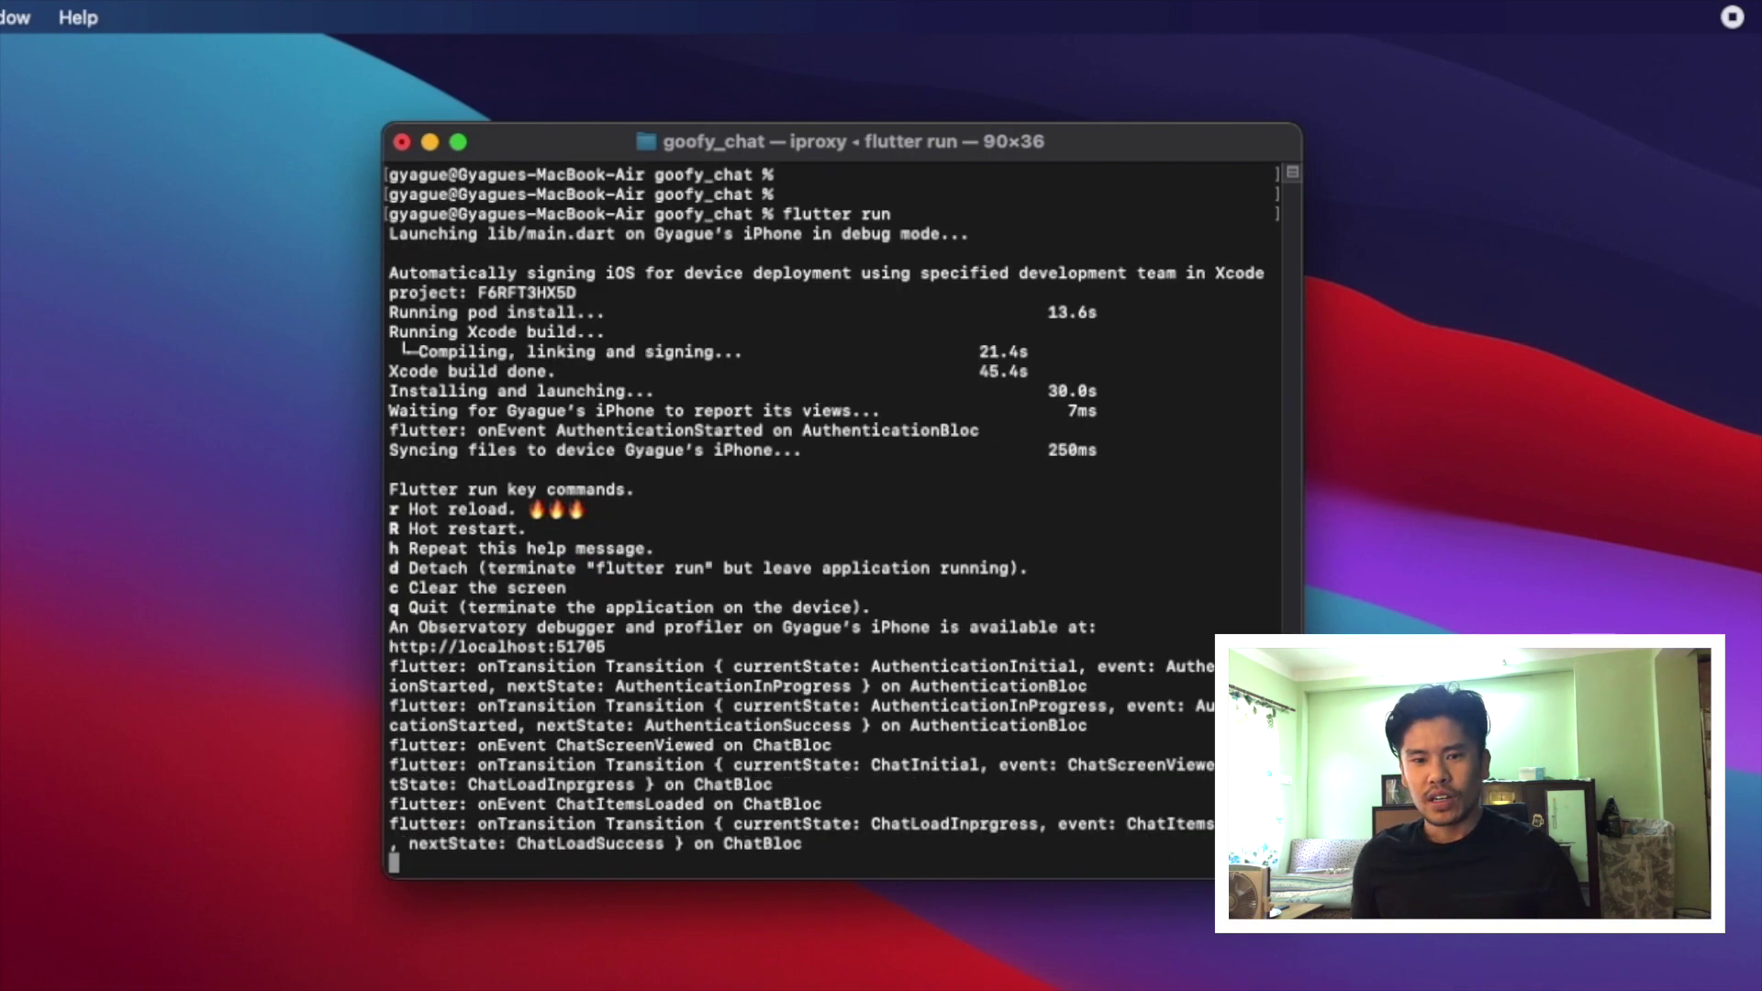
key("q")
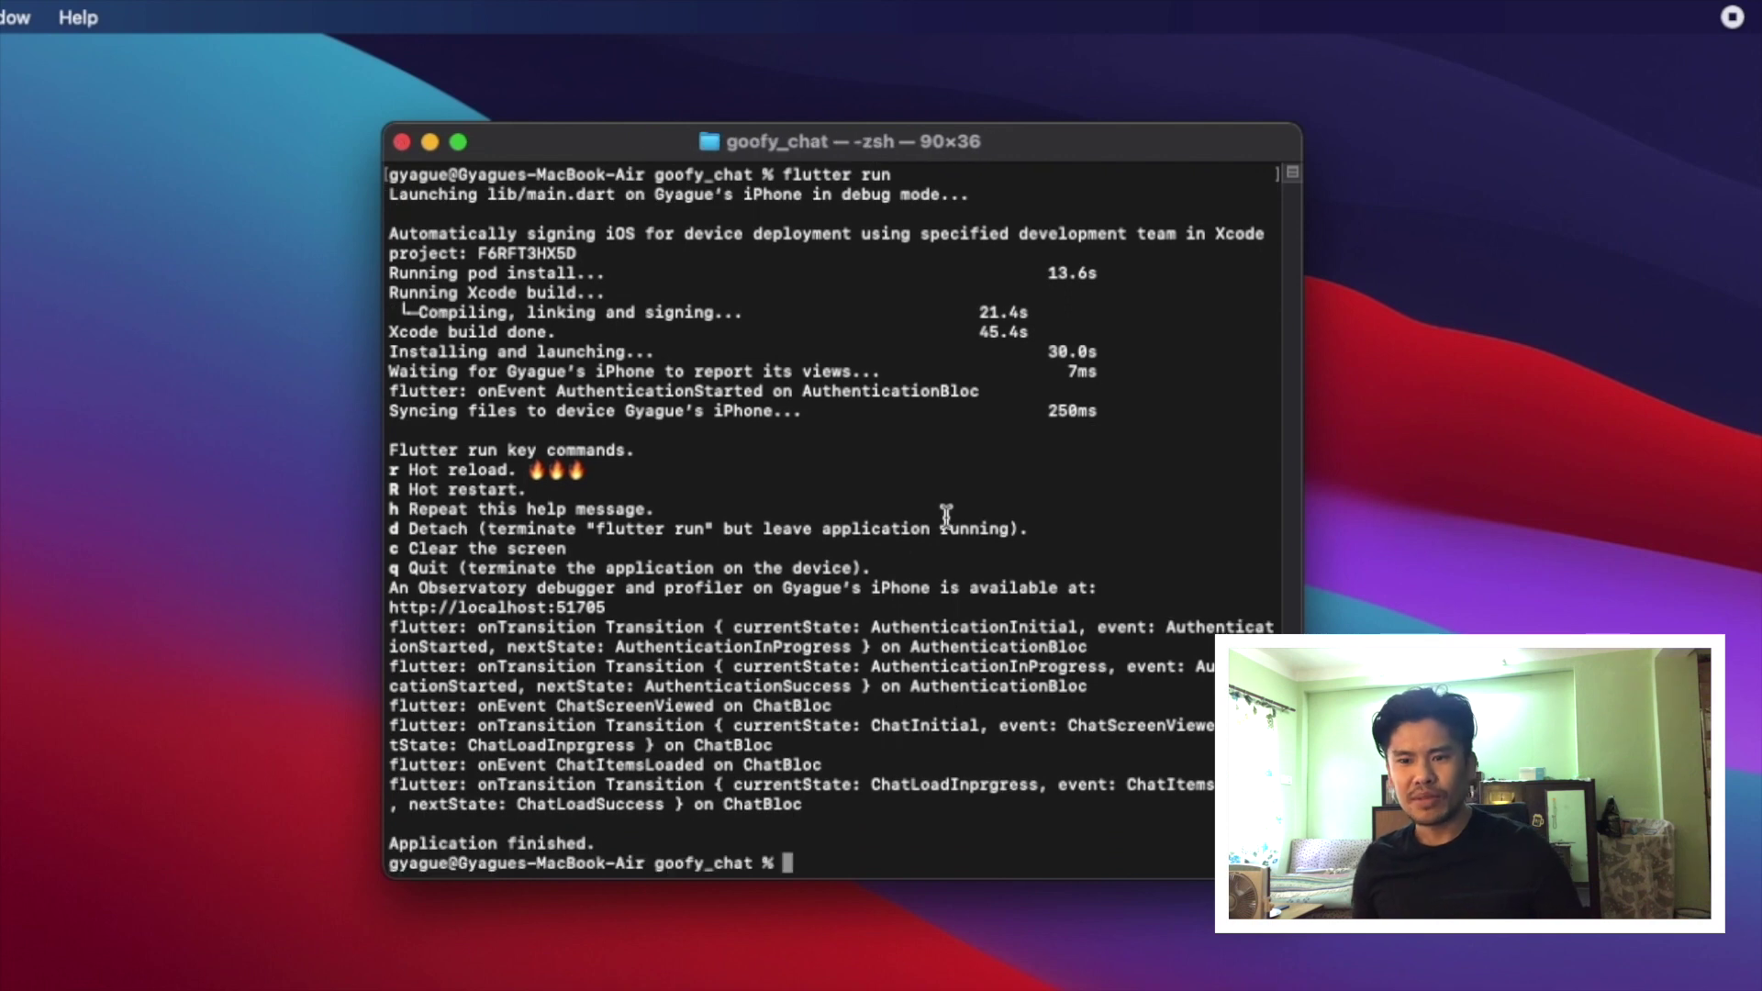
left_click_drag(1101, 411, 309, 290)
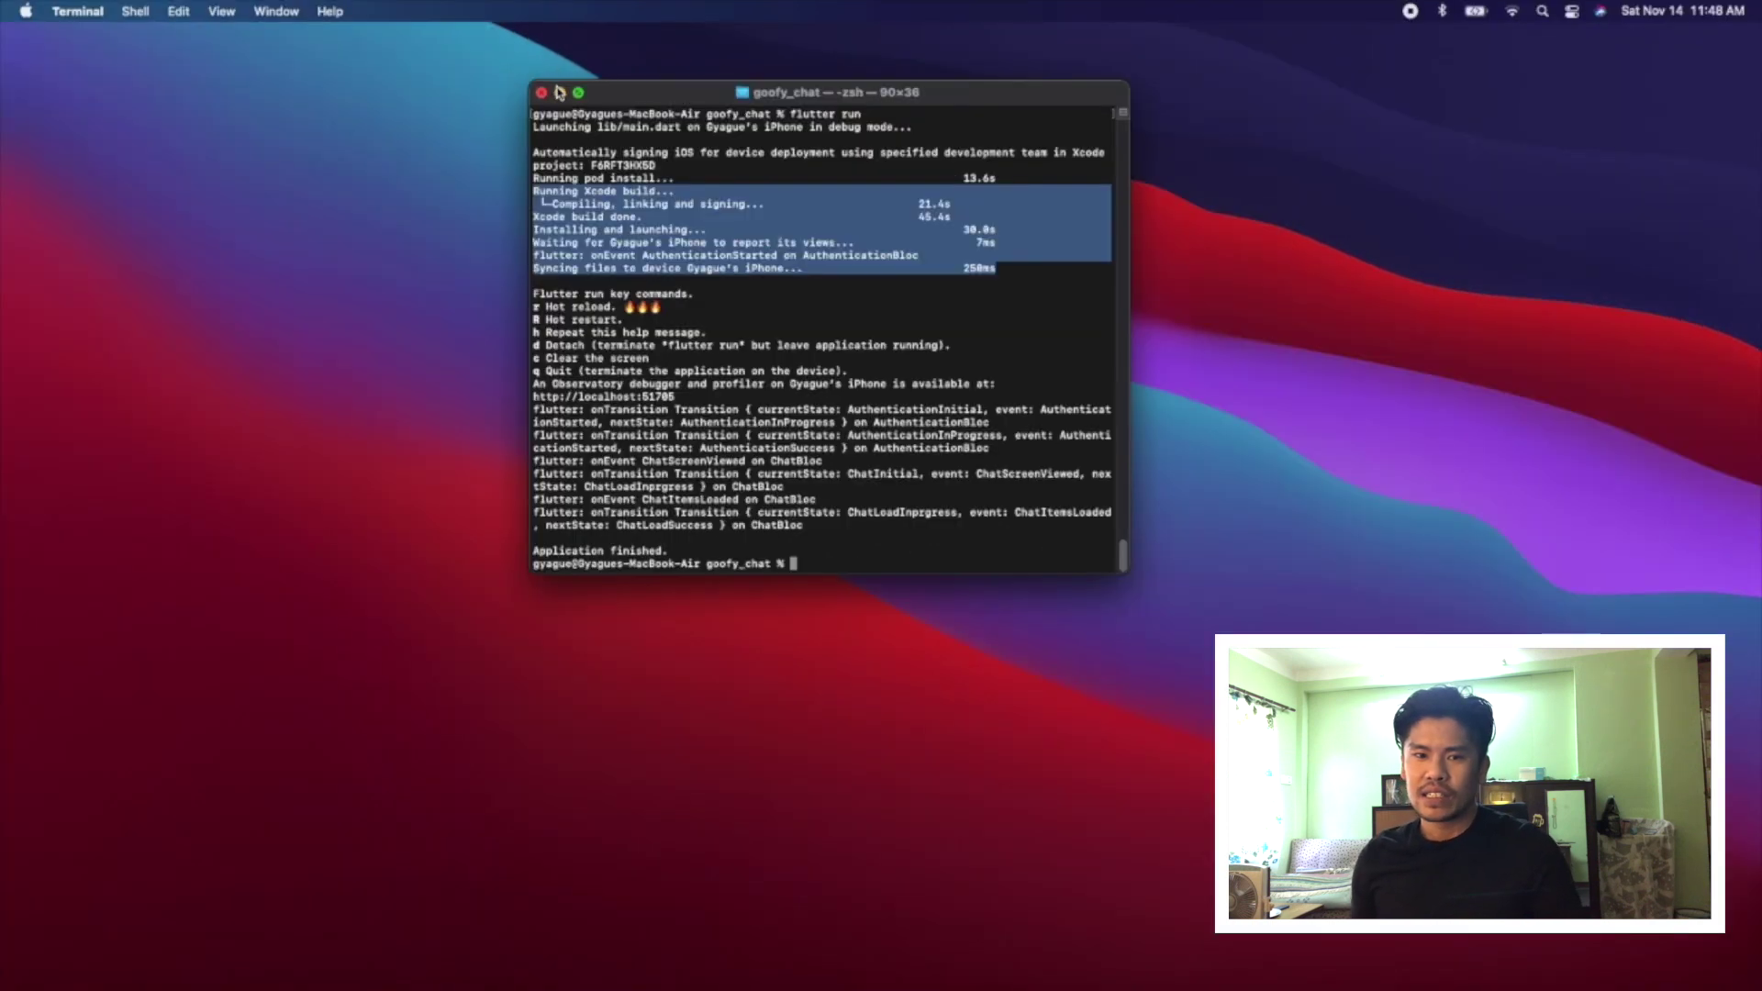
left_click(560, 92)
Bring up the Notion note and highlight its iproxy 'developer cannot be verified' heading
left_click(755, 948)
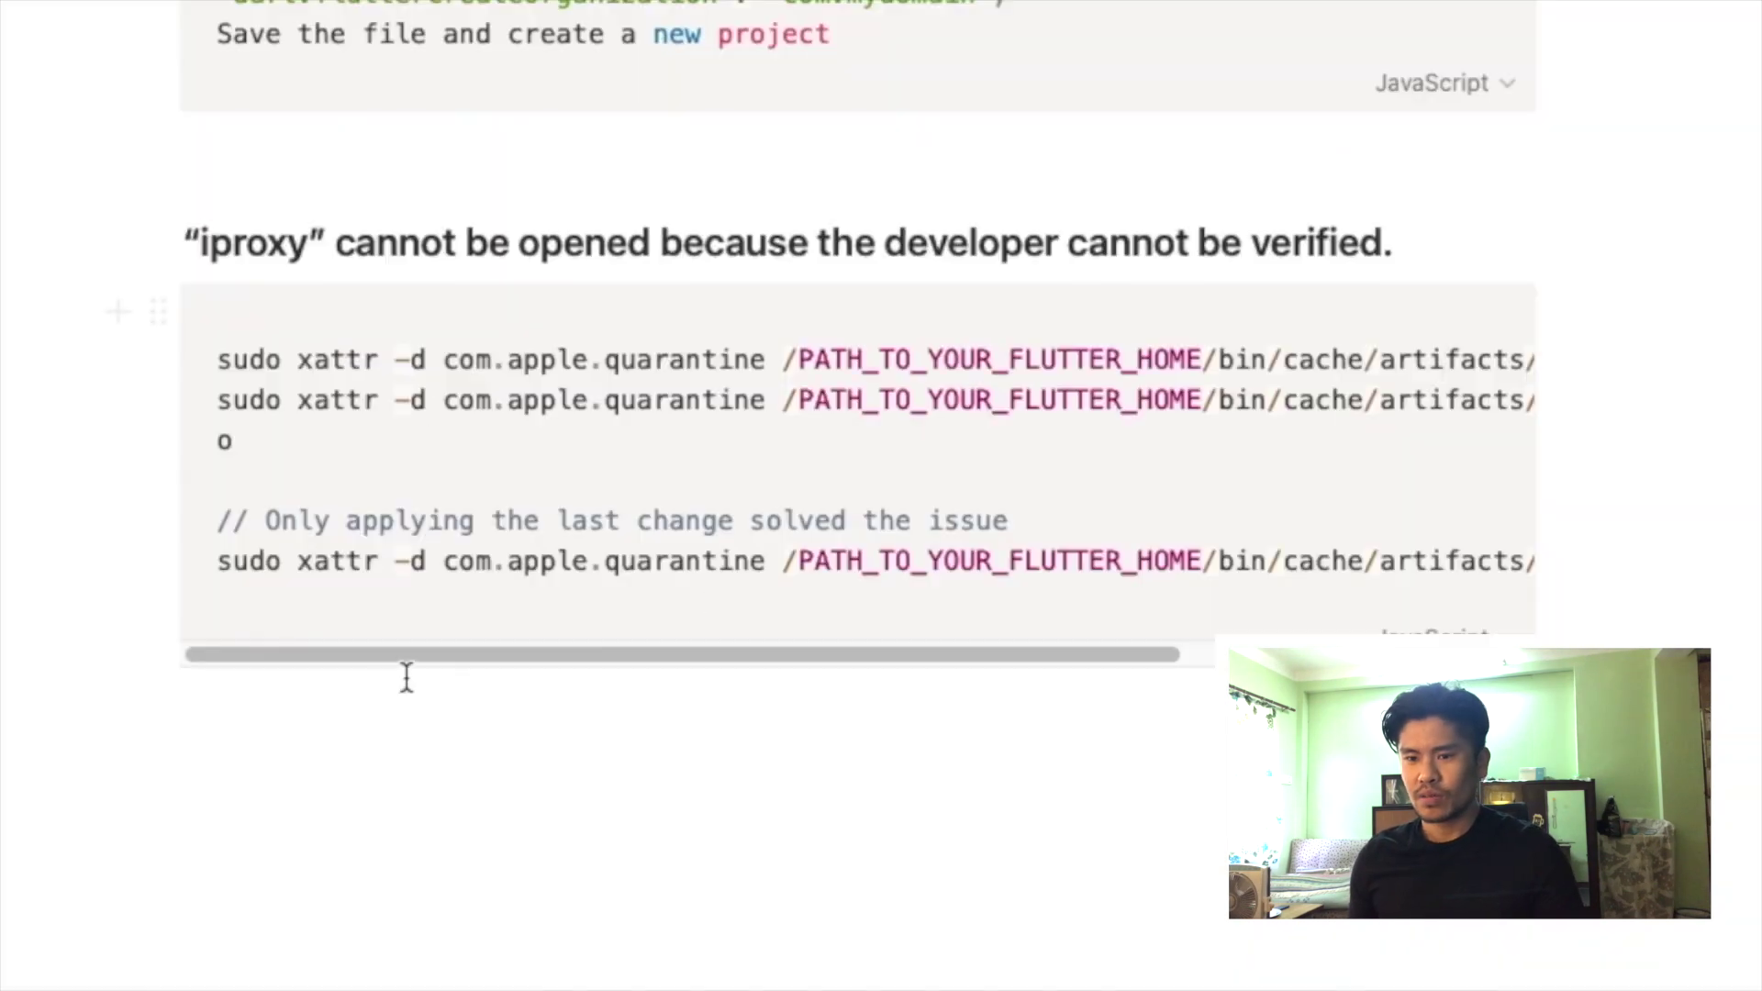
left_click_drag(184, 241, 1400, 260)
left_click(1310, 273)
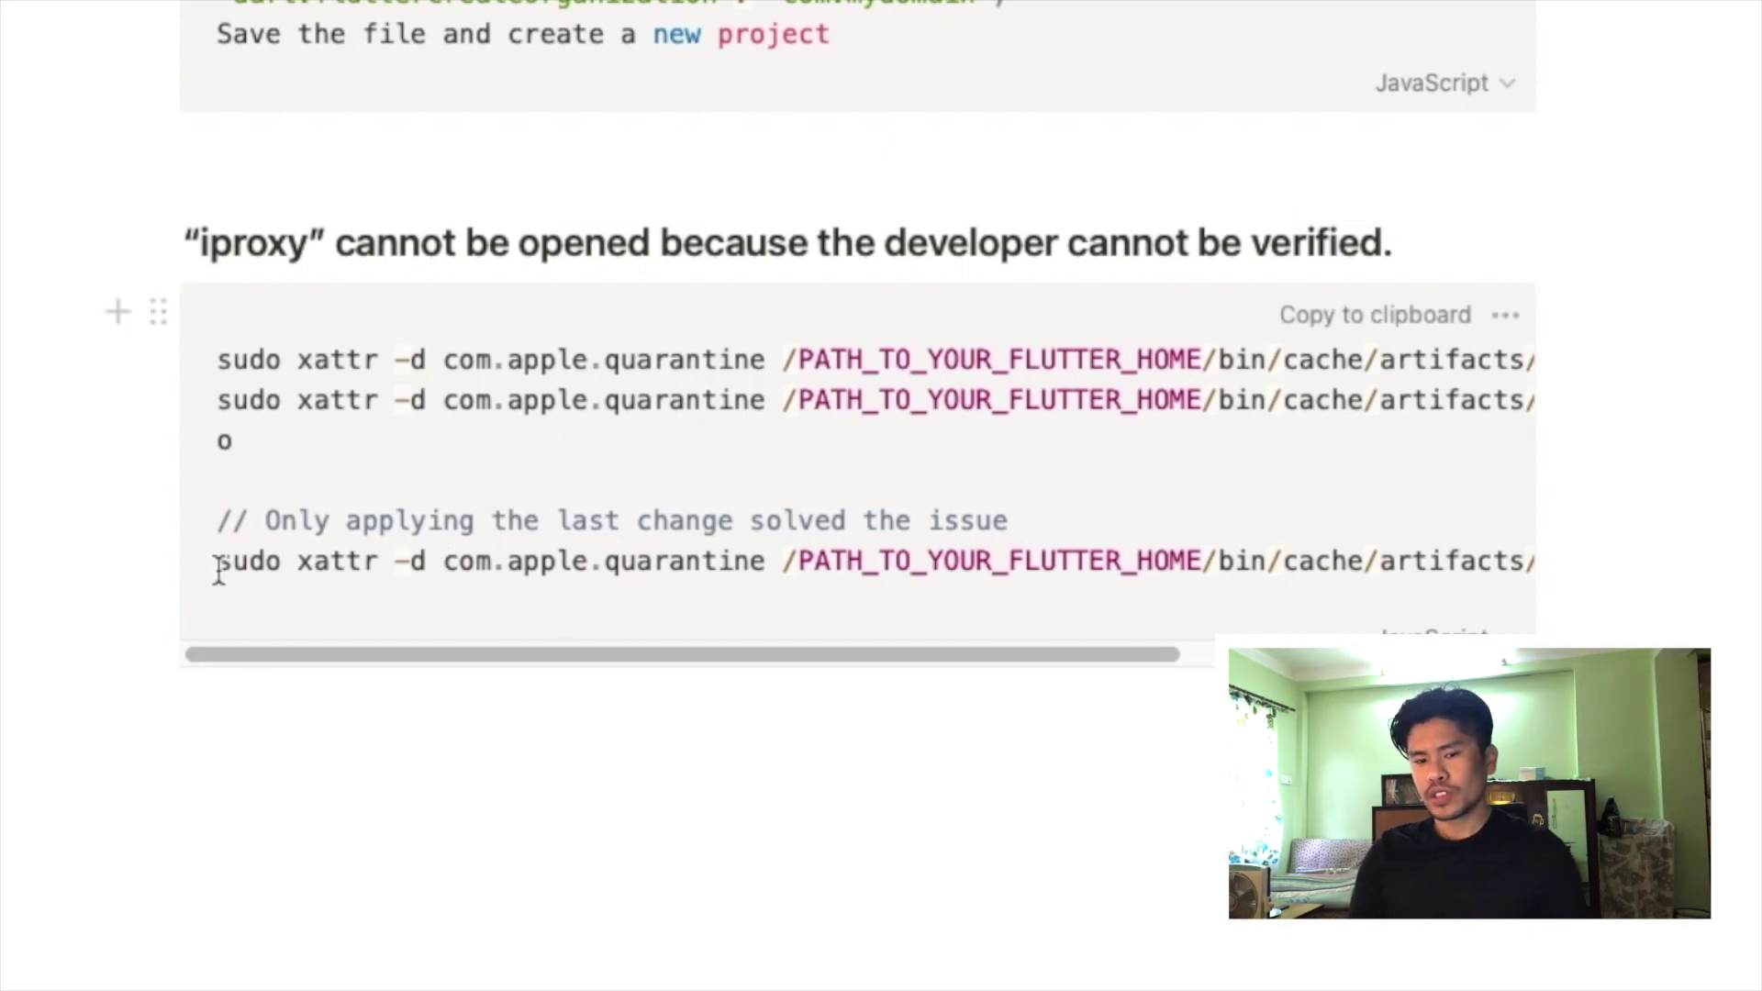
Select across the code block to read the full iproxy quarantine-removal command
left_click_drag(219, 569, 1652, 610)
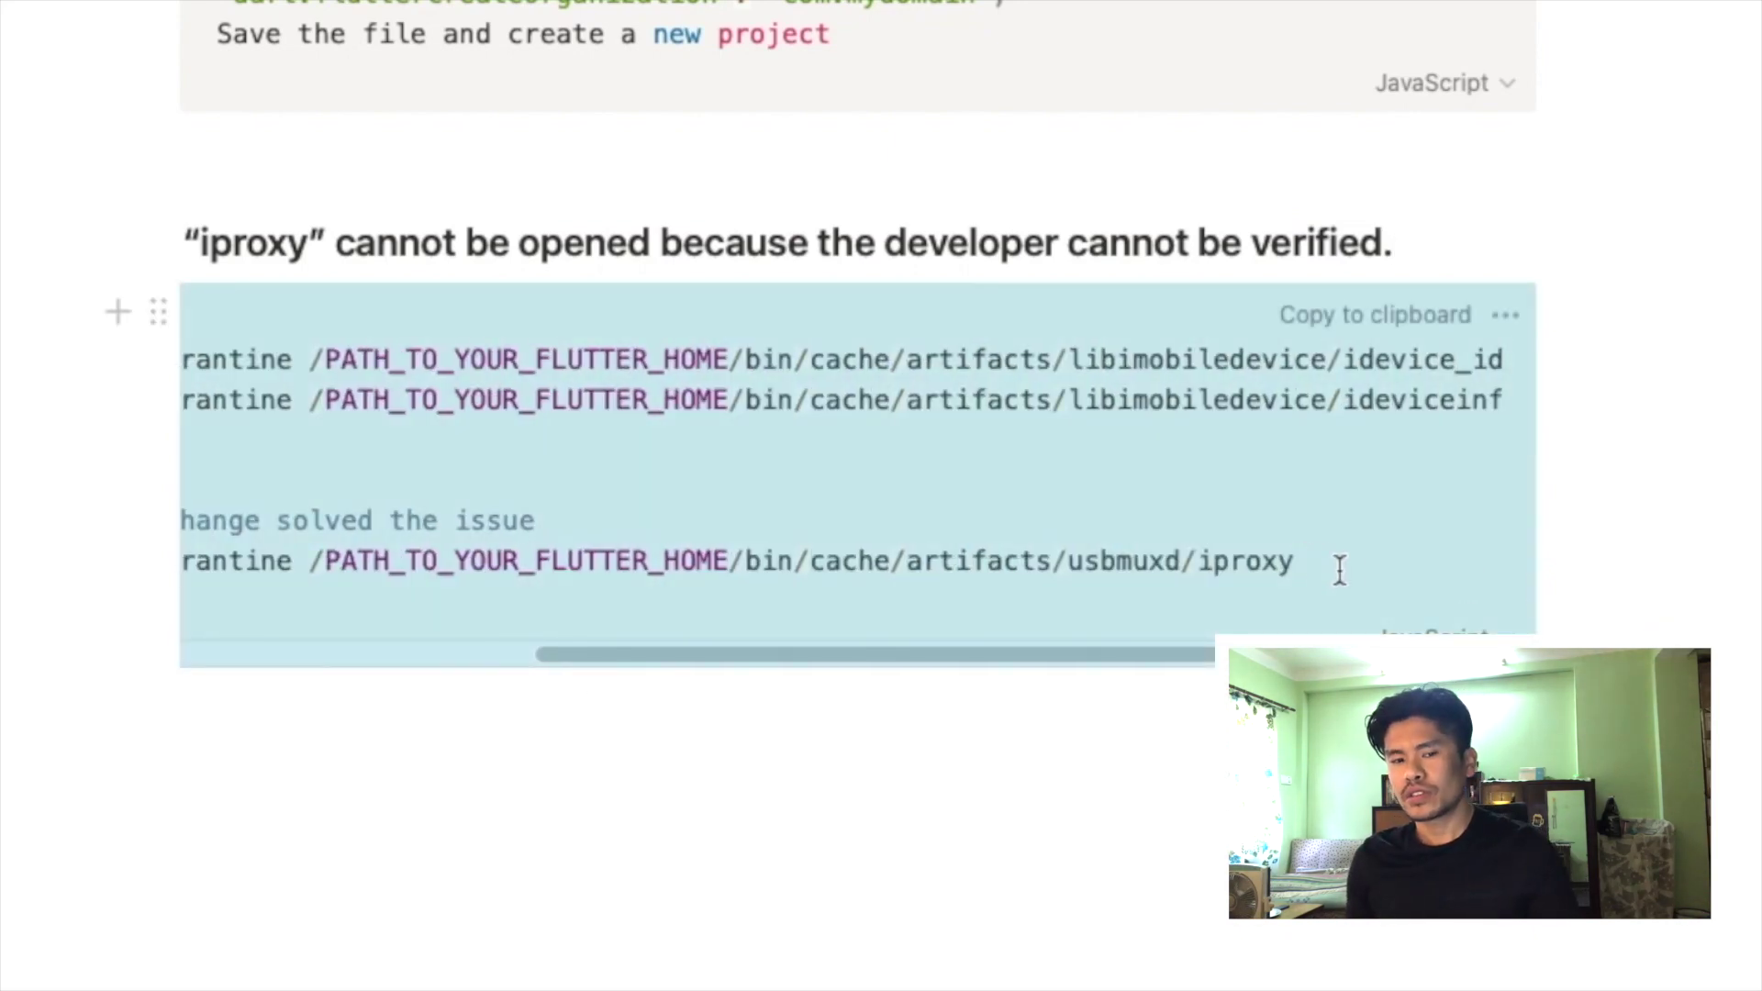
left_click(1609, 602)
left_click_drag(1207, 658, 761, 661)
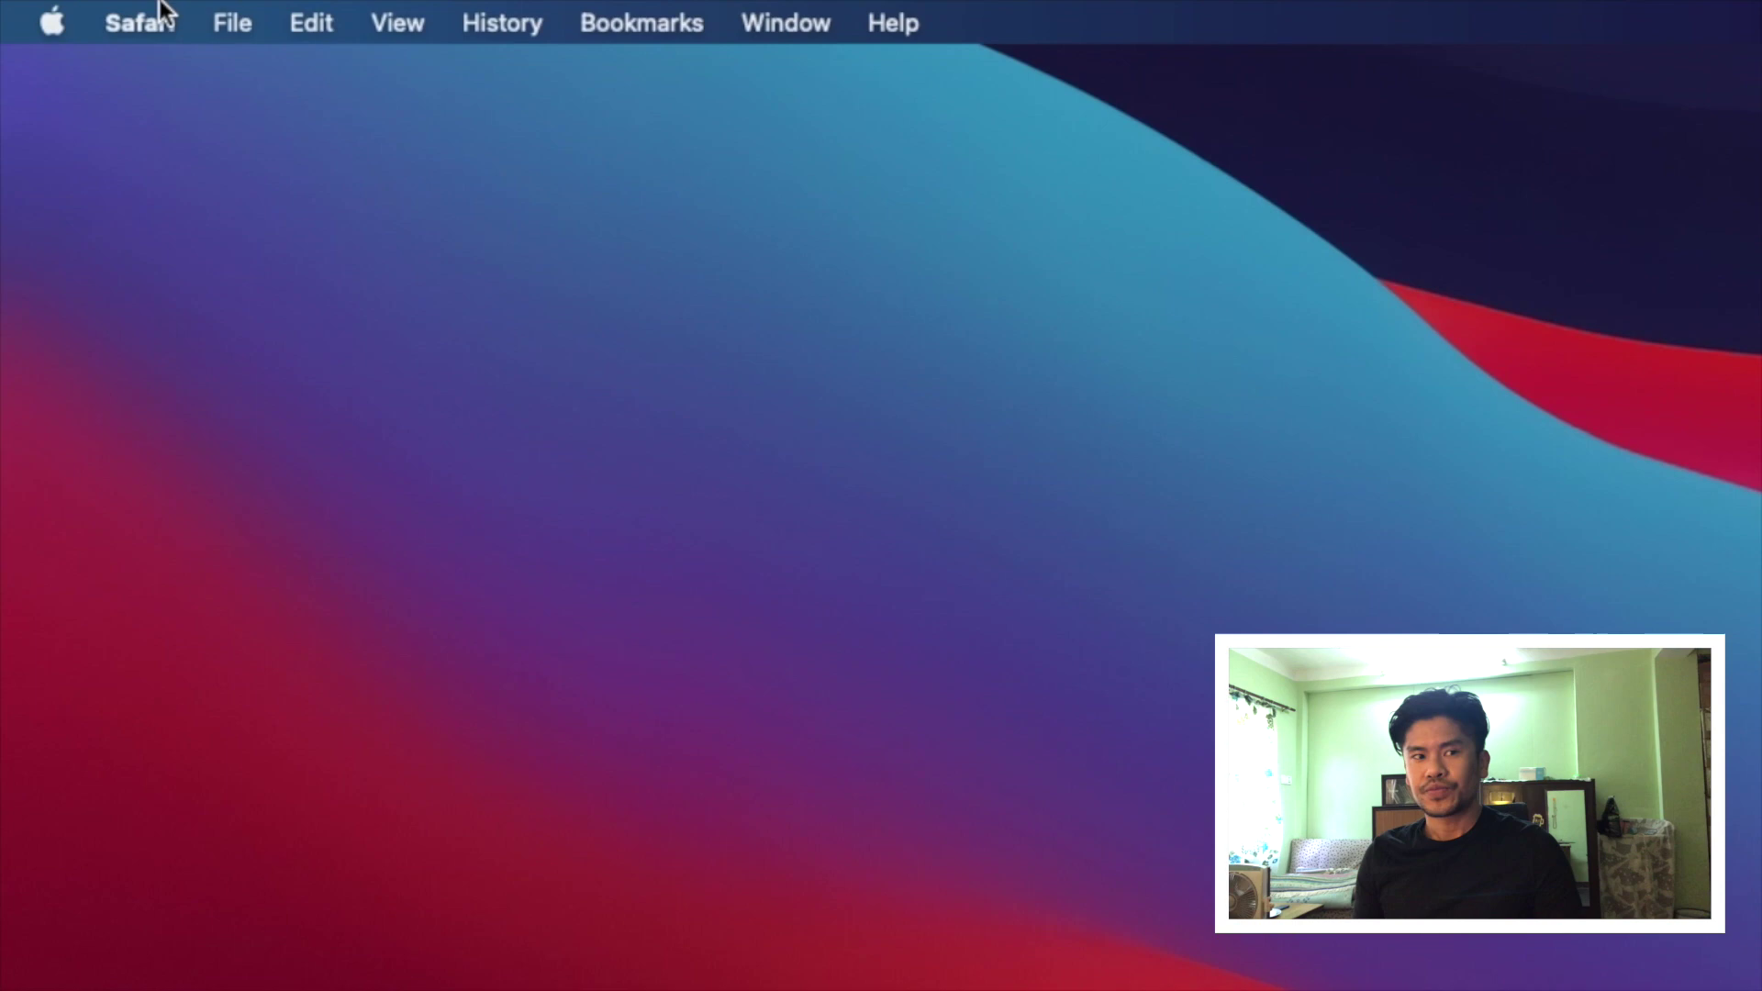
Look at Safari's app menu, the battery charge status and the available Wi-Fi networks
left_click(154, 19)
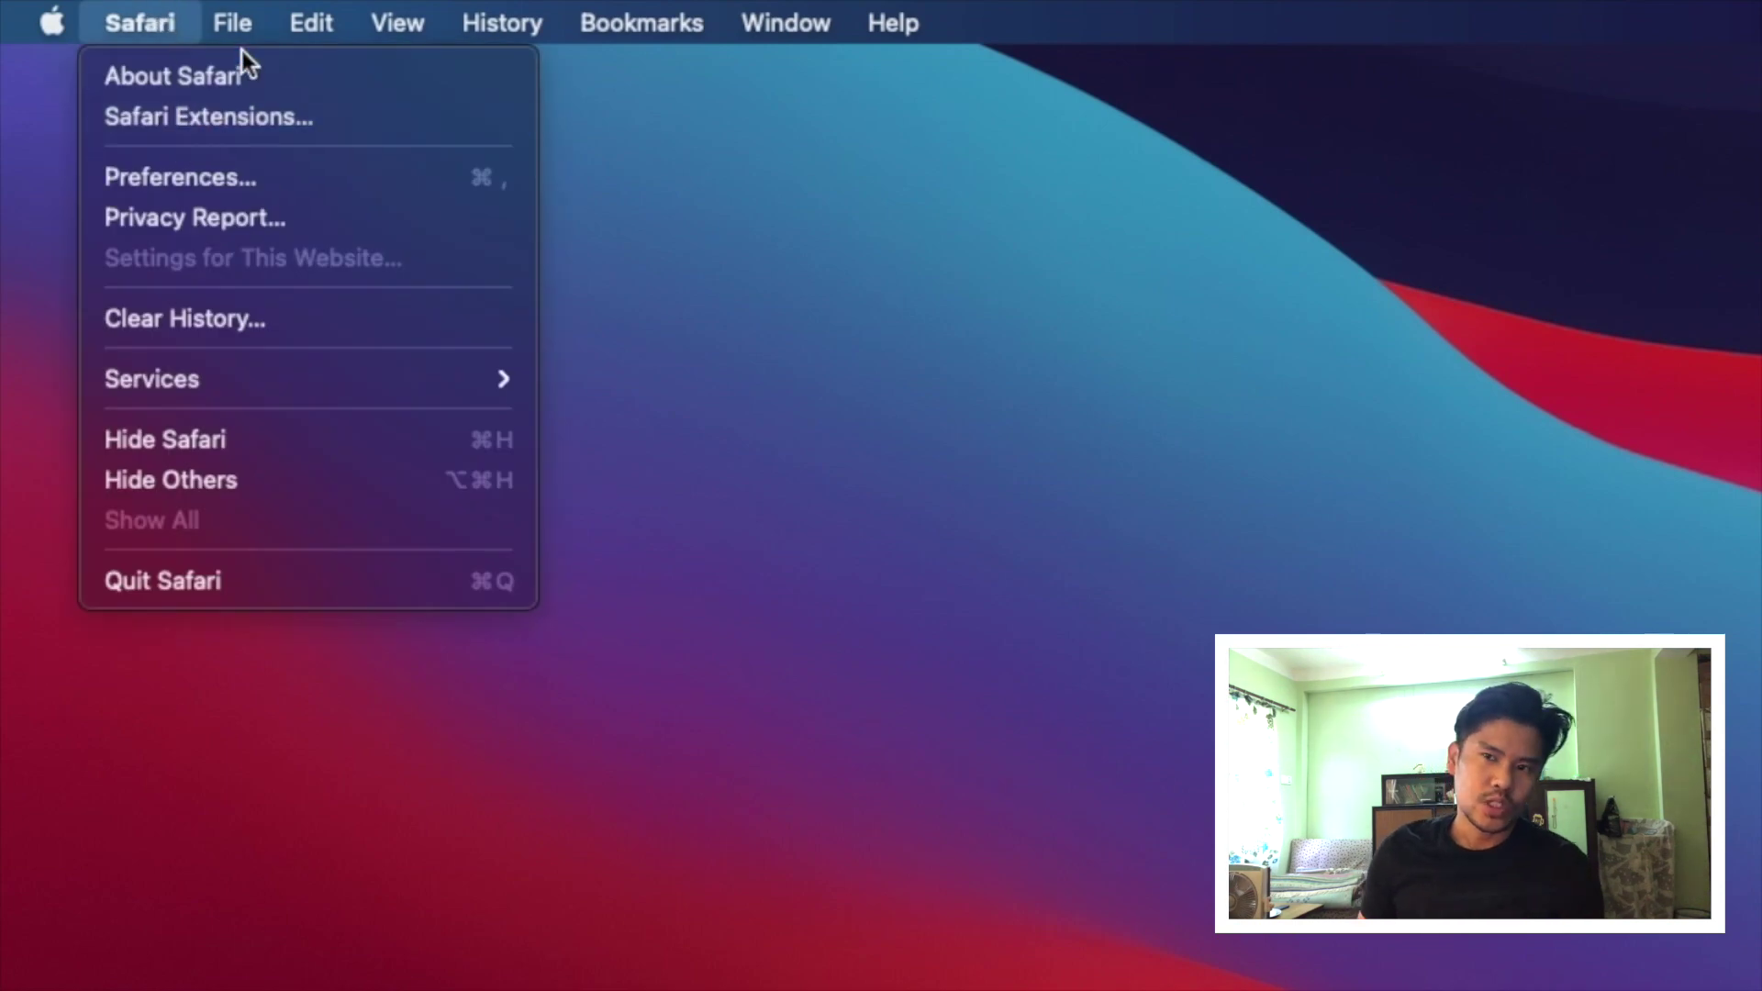
mouse_move(407, 30)
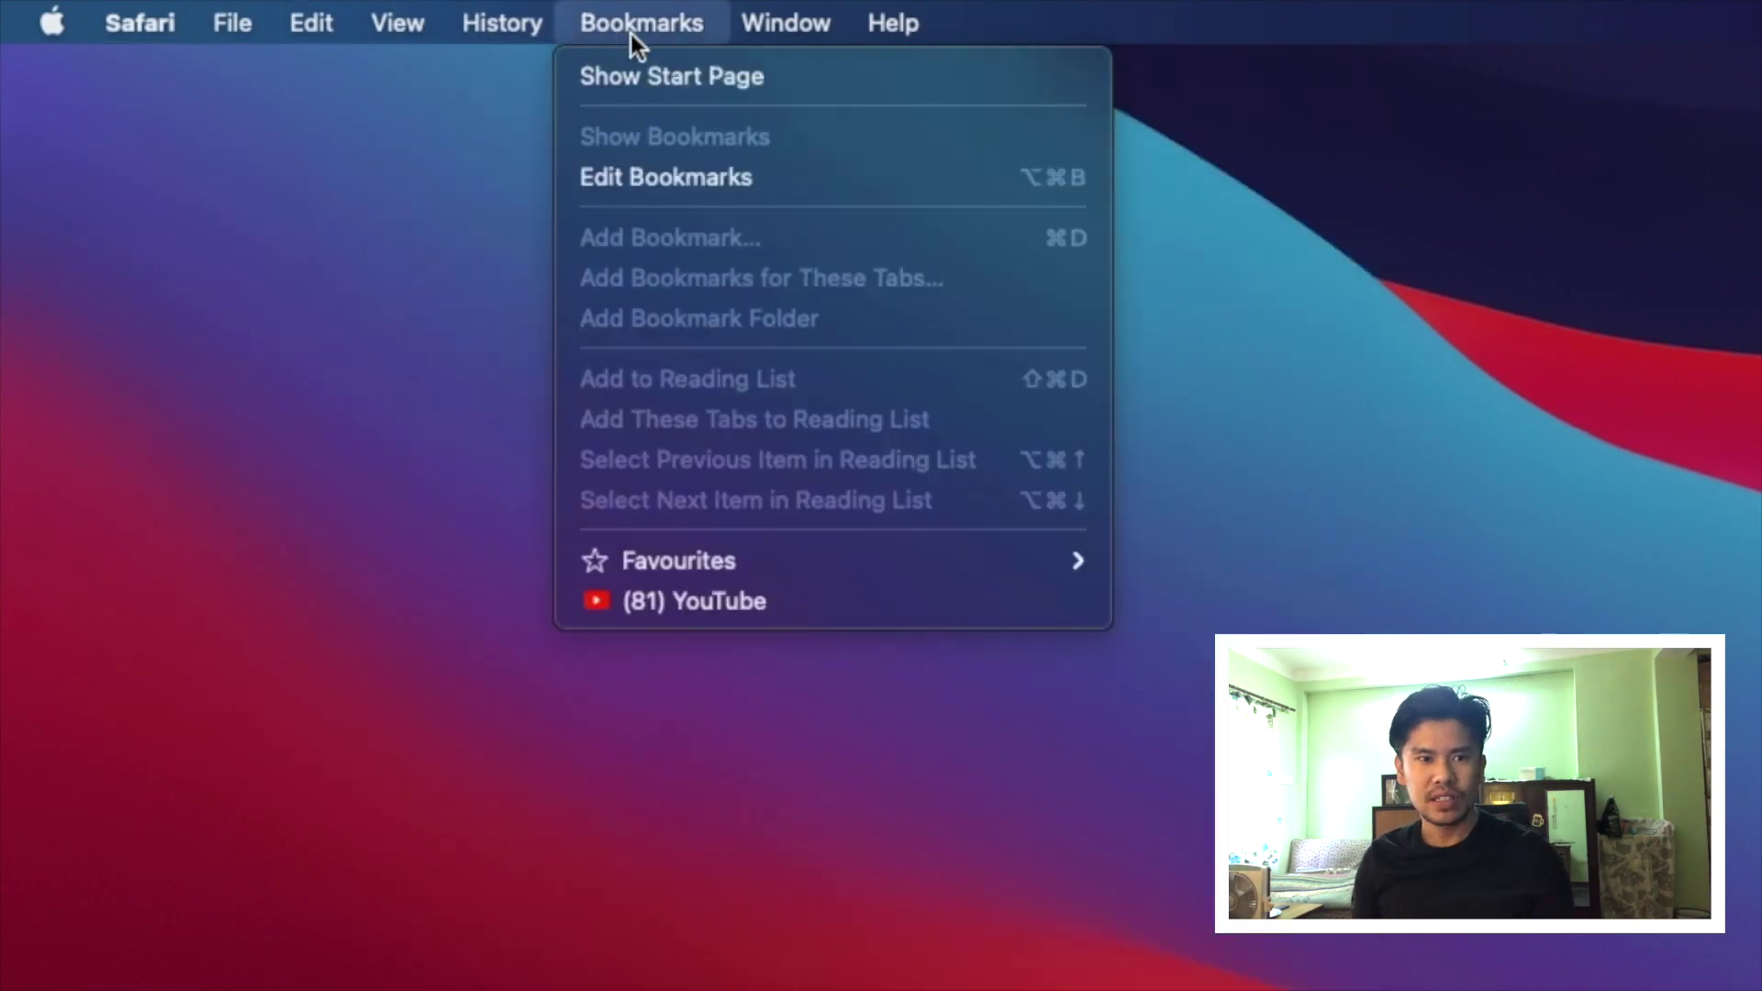
mouse_move(758, 30)
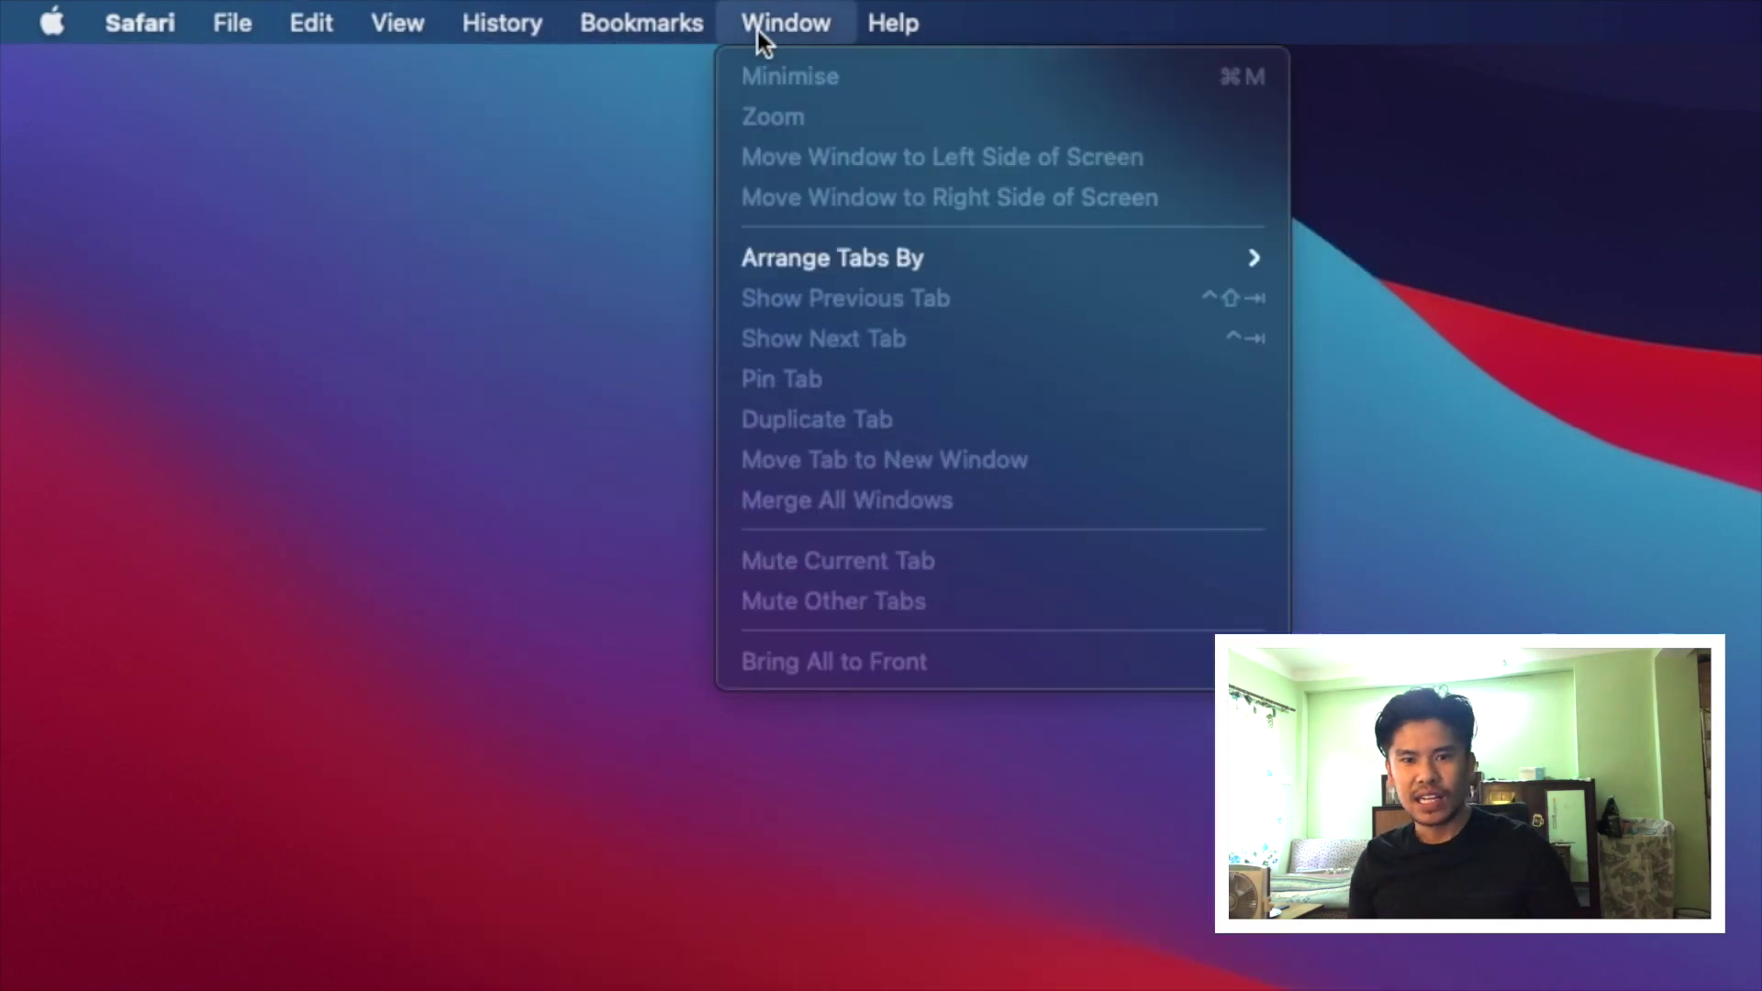
left_click(1115, 26)
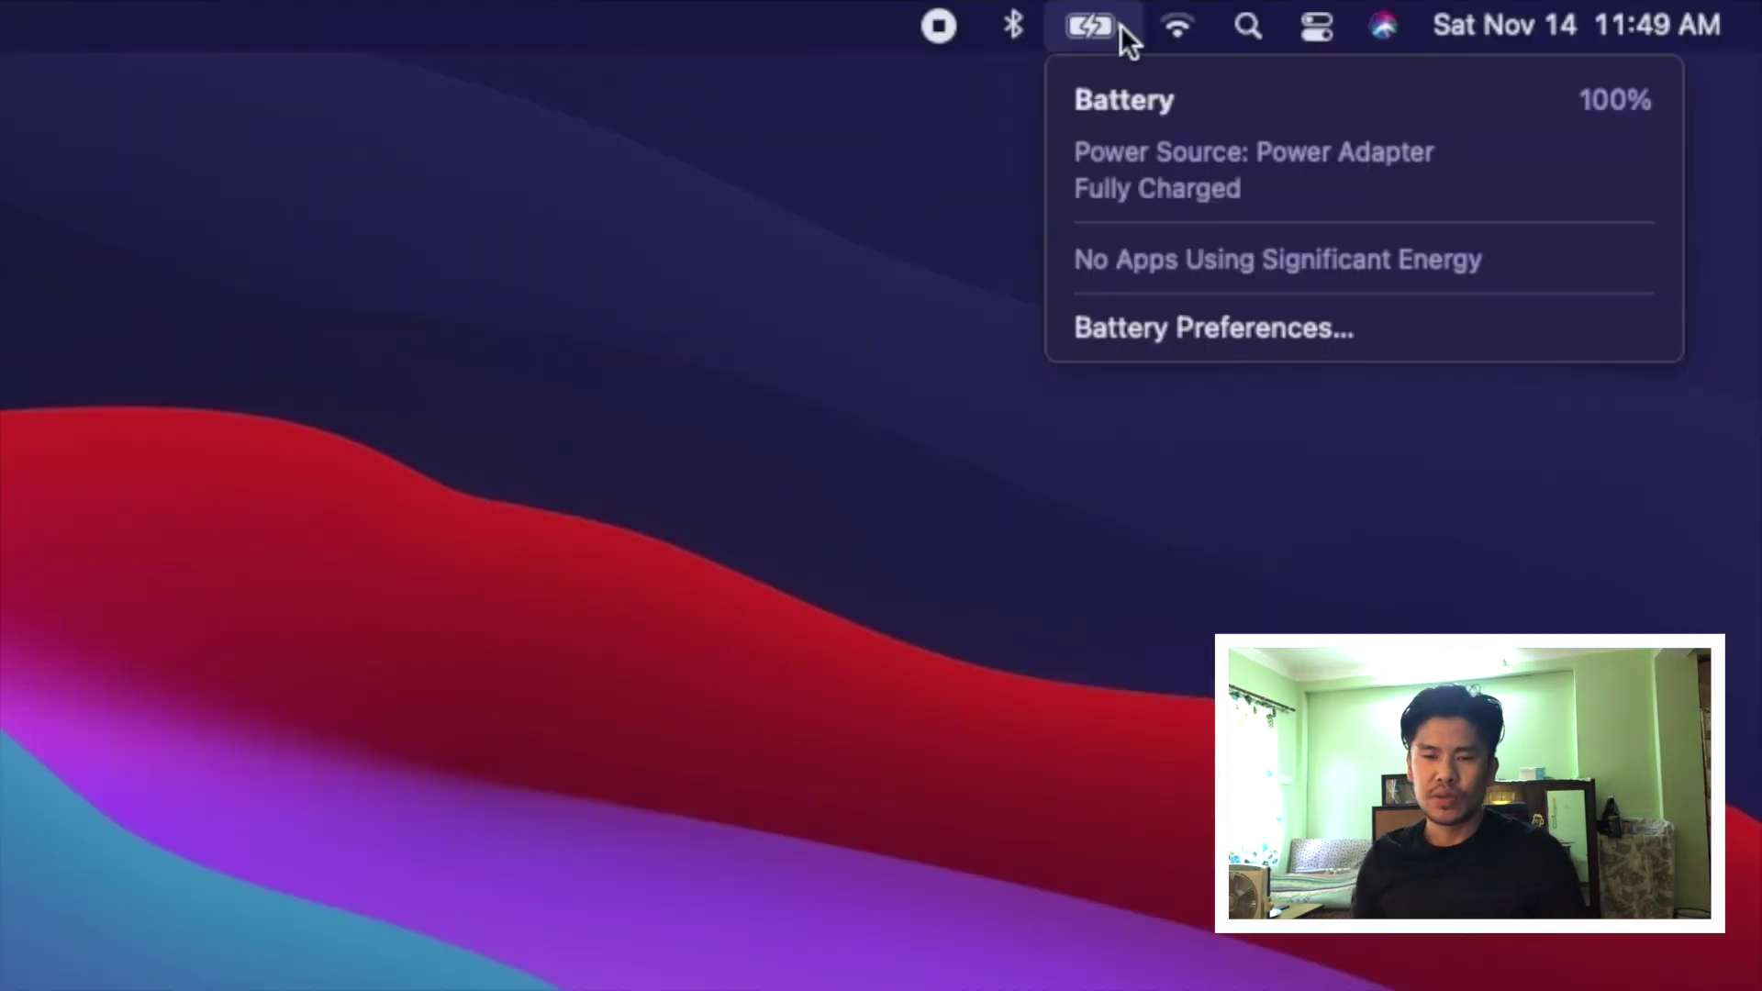
left_click(1177, 30)
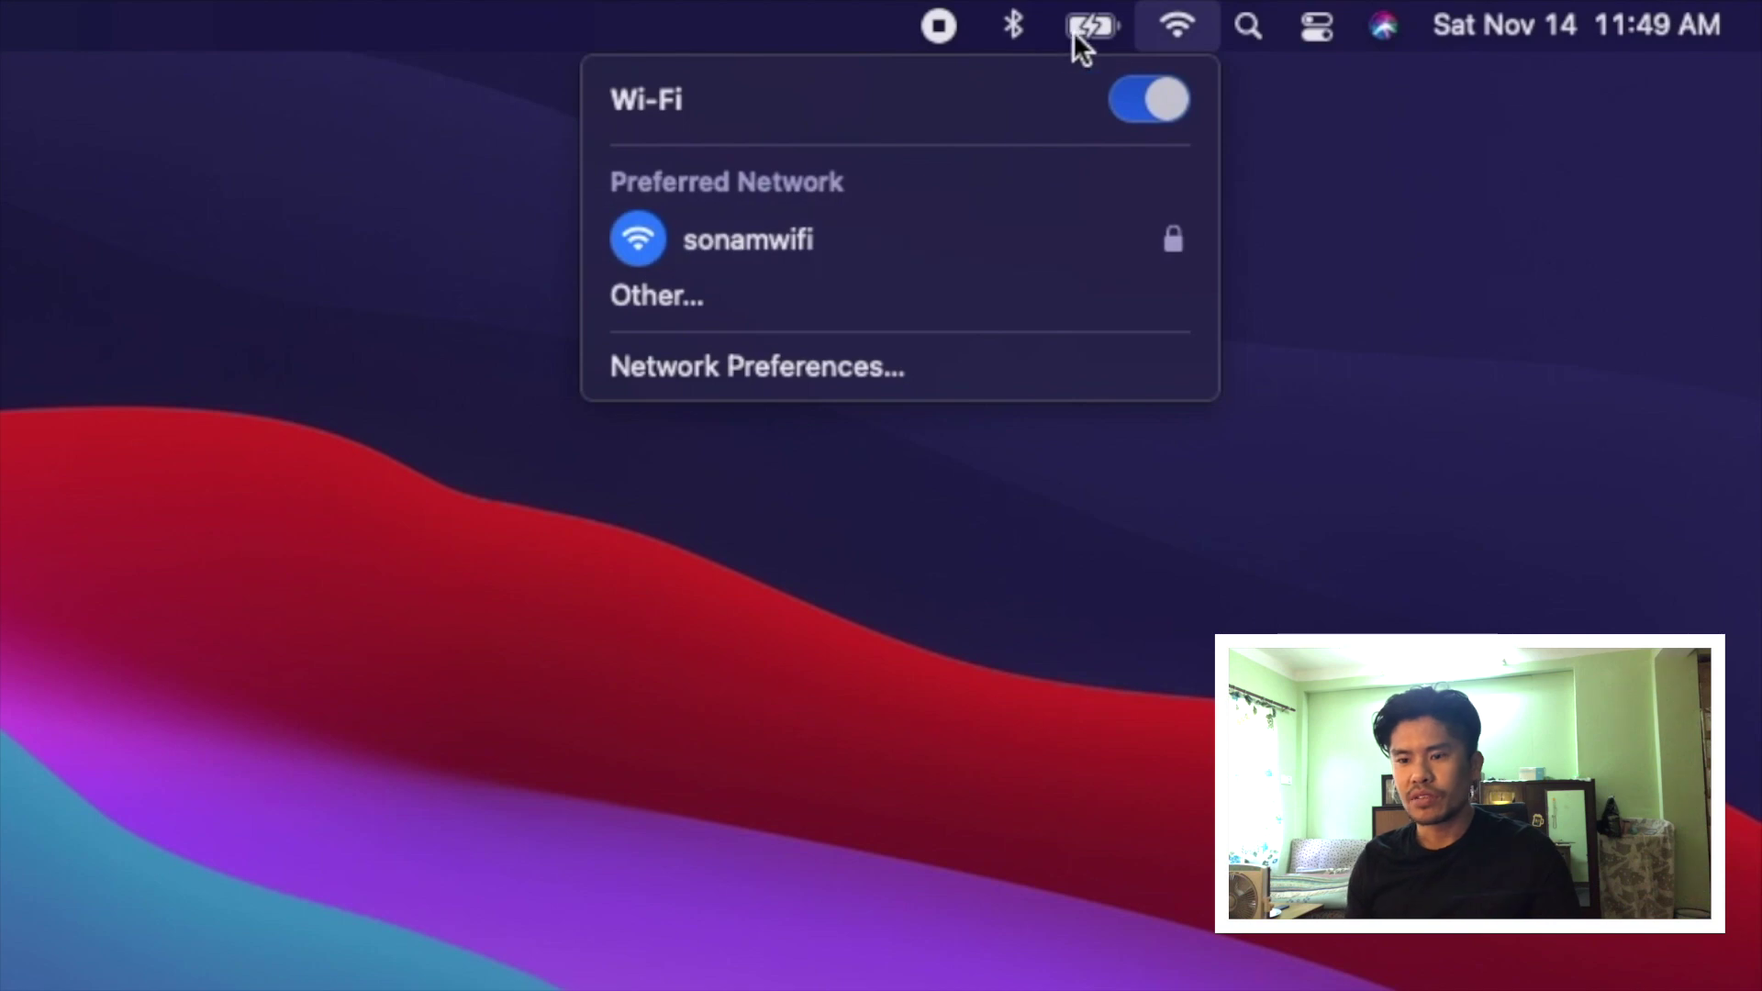
View paired Bluetooth devices, Control Center, then the Notification Center widgets
left_click(1021, 26)
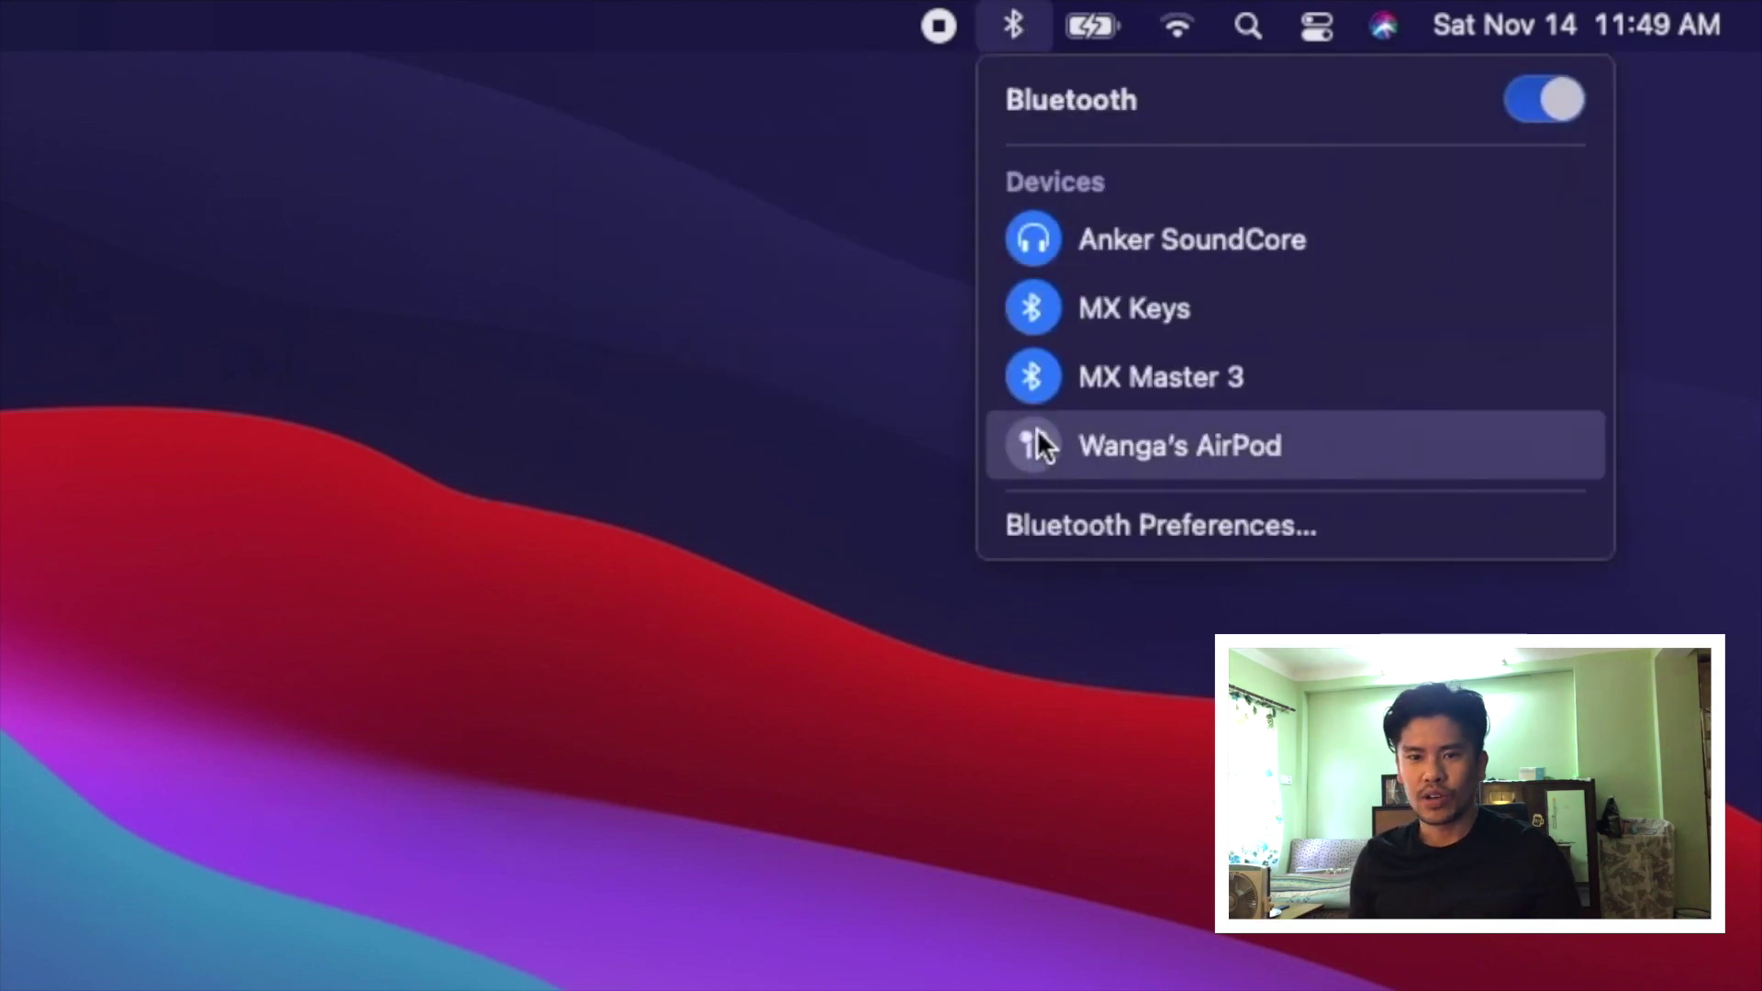
left_click(1039, 372)
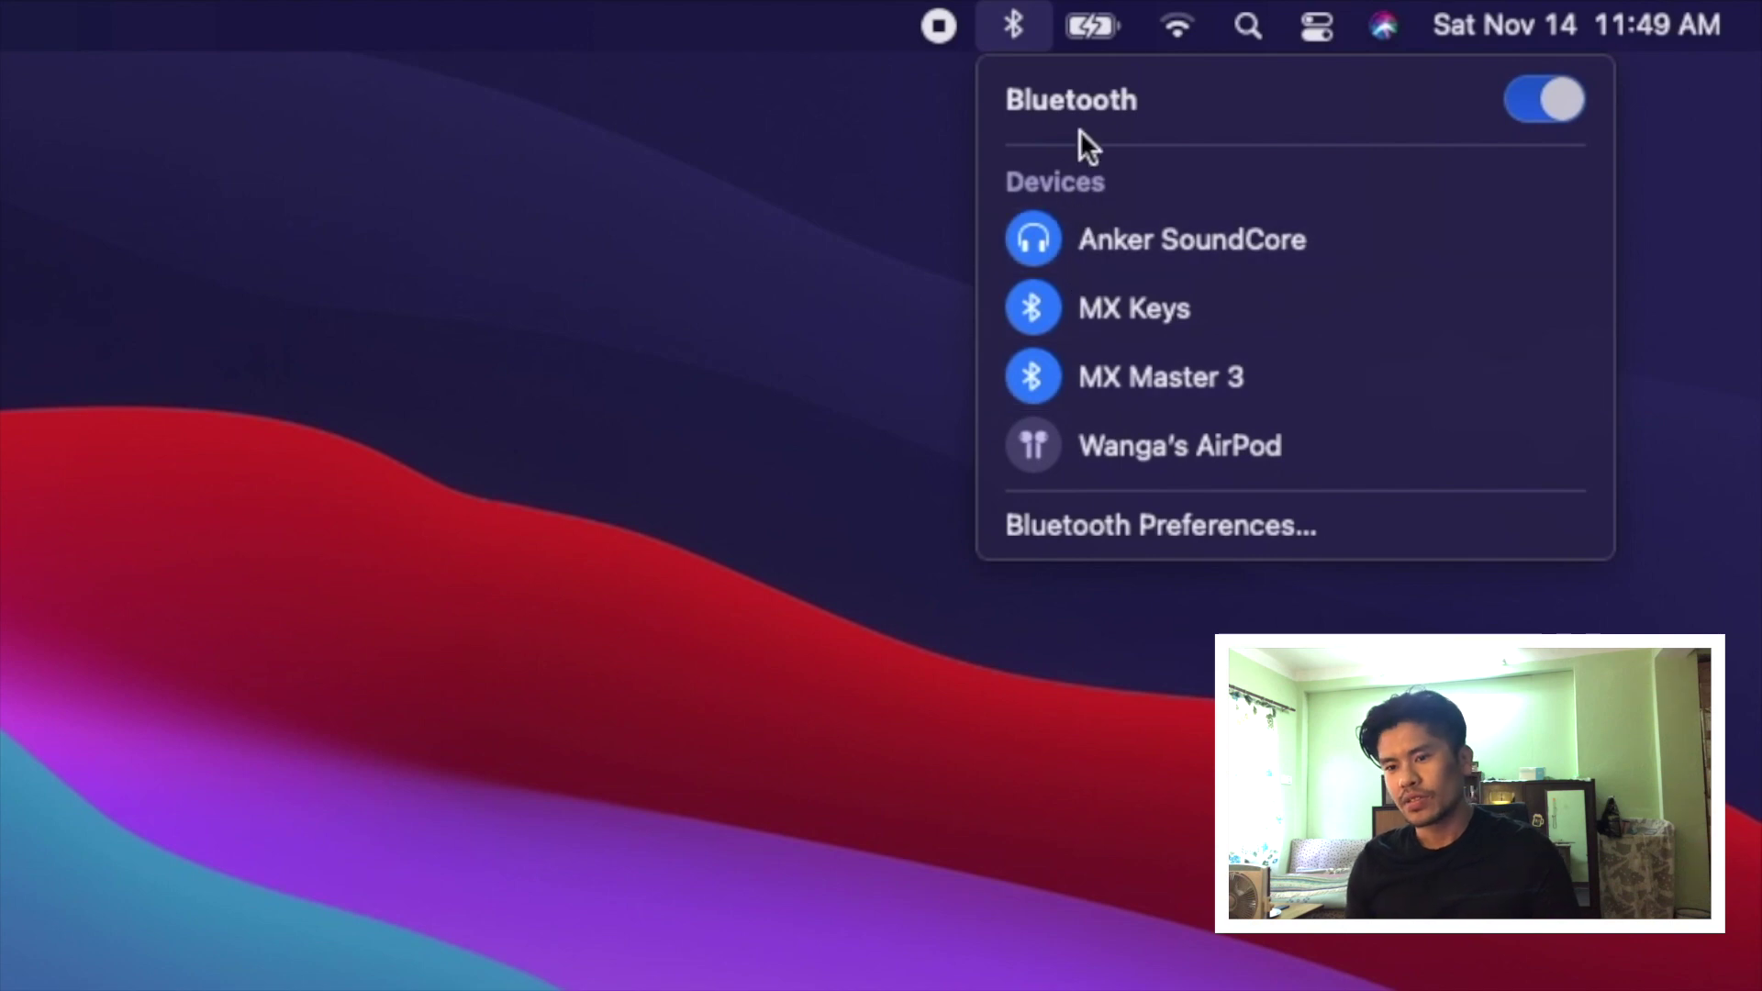
left_click(1316, 24)
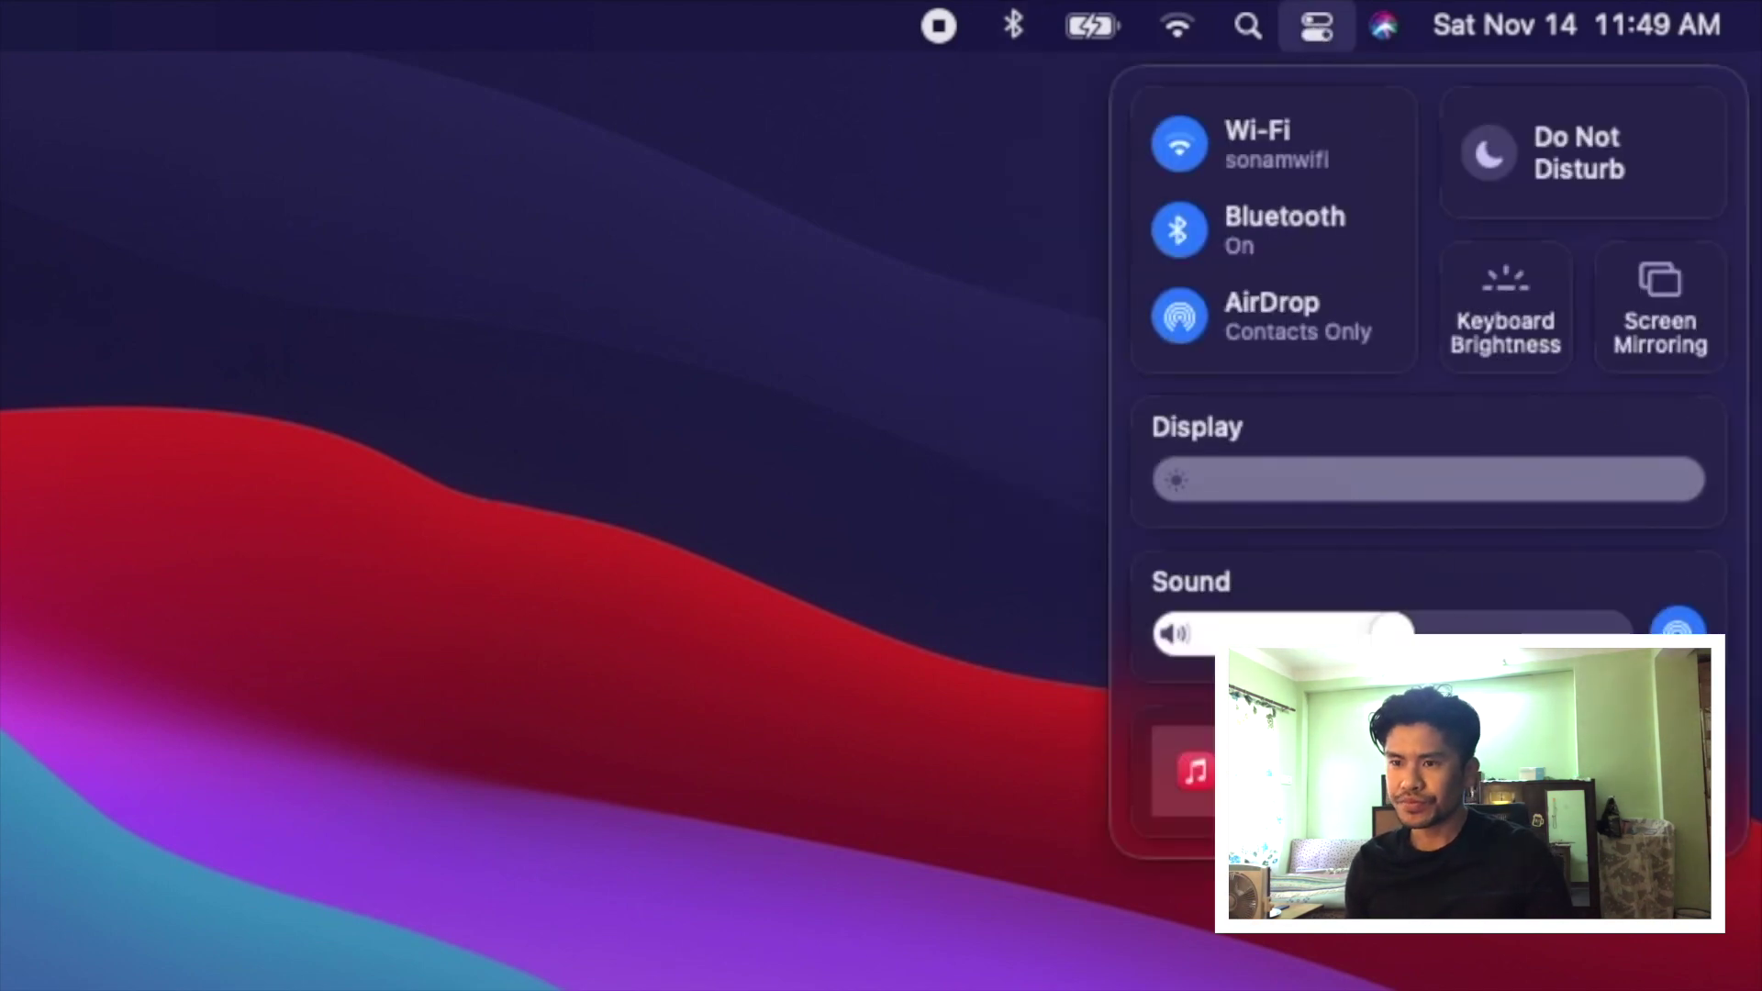
key("Escape")
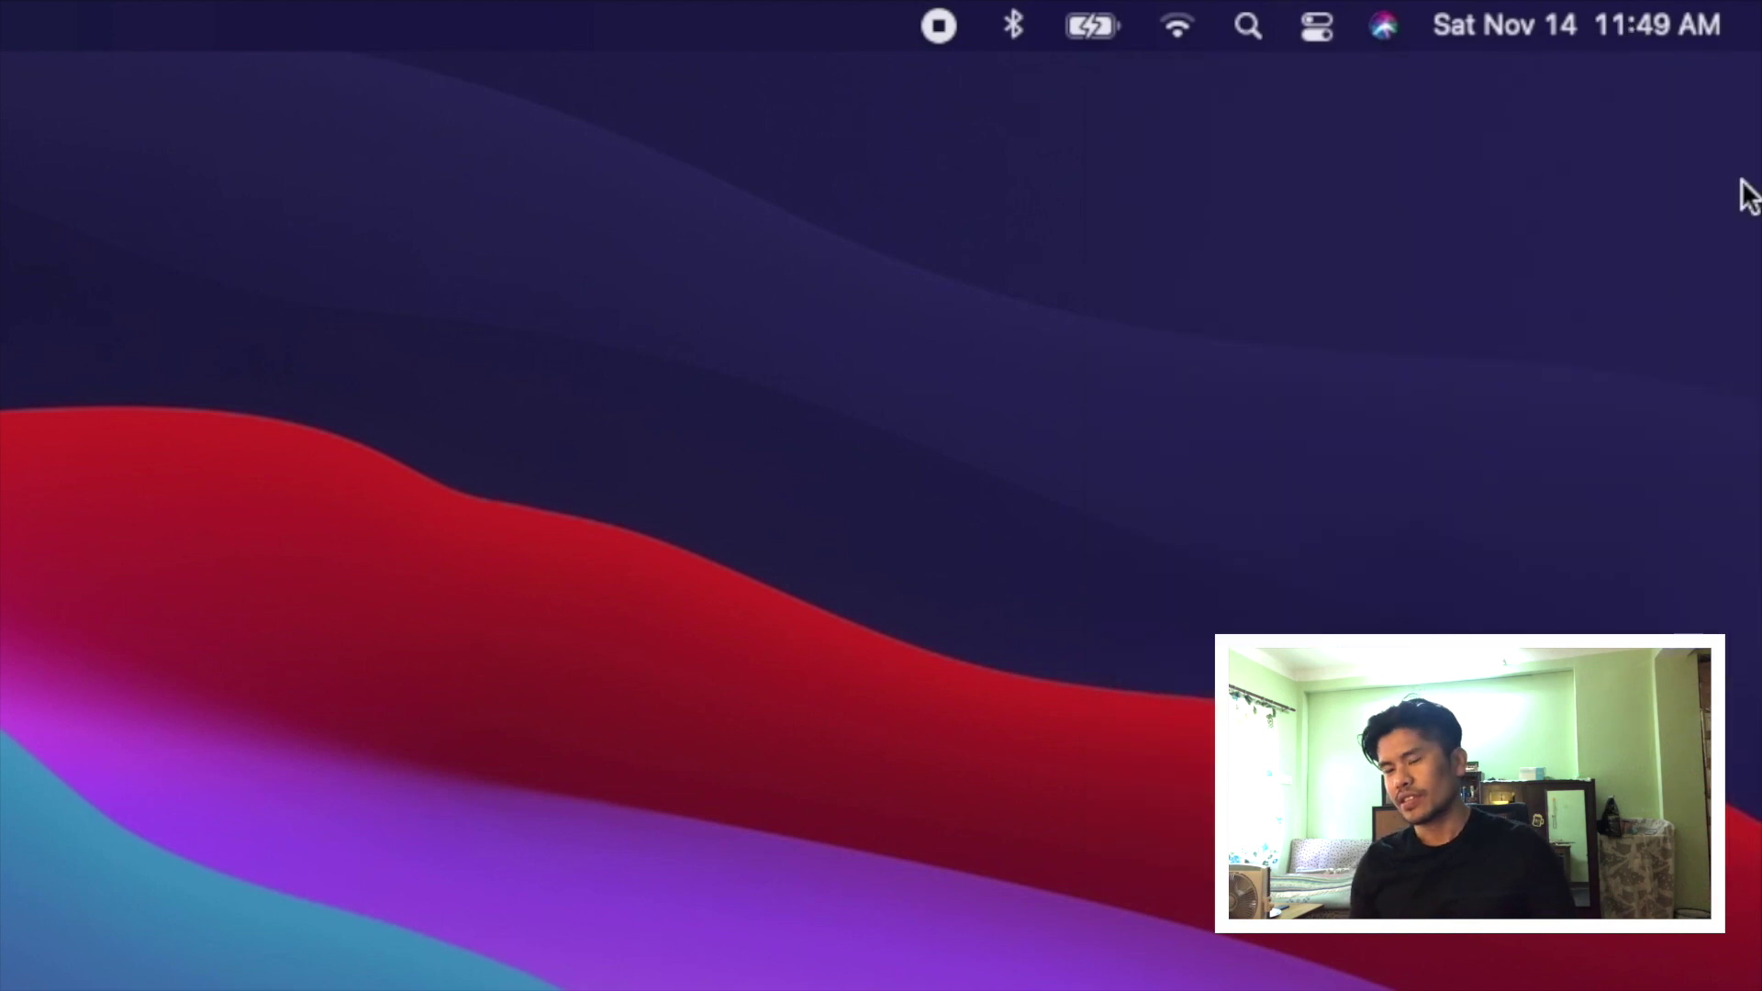
left_click(1576, 25)
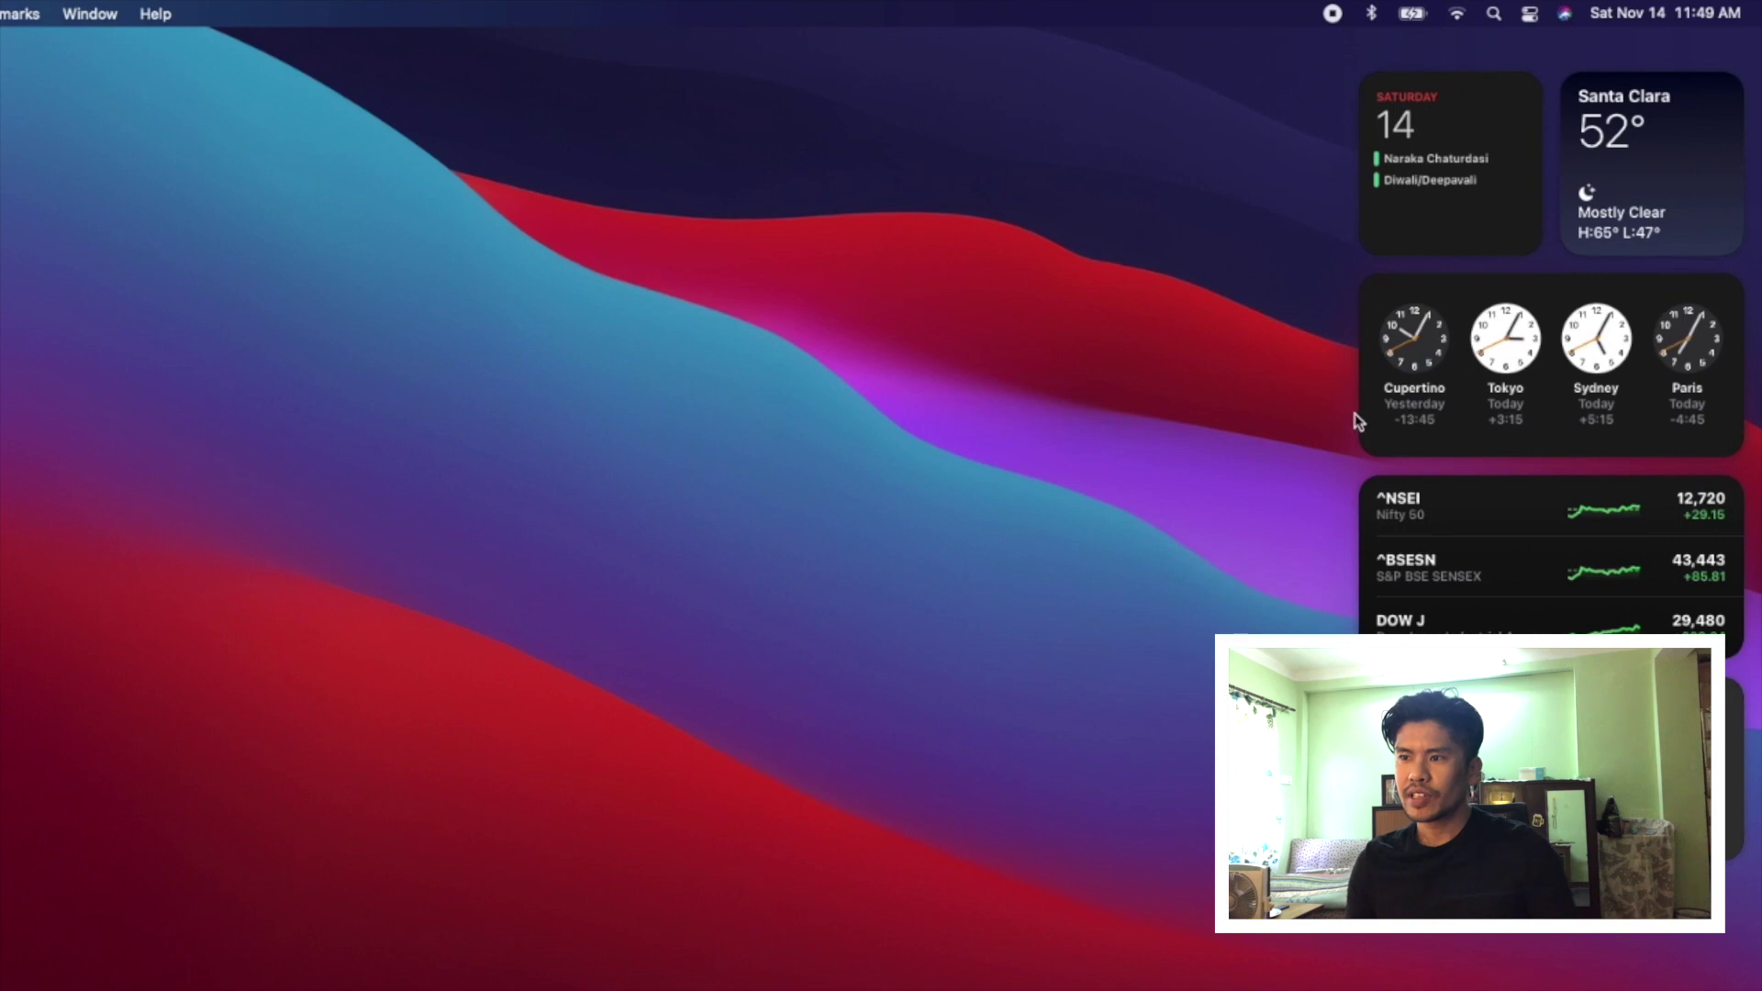
left_click(914, 258)
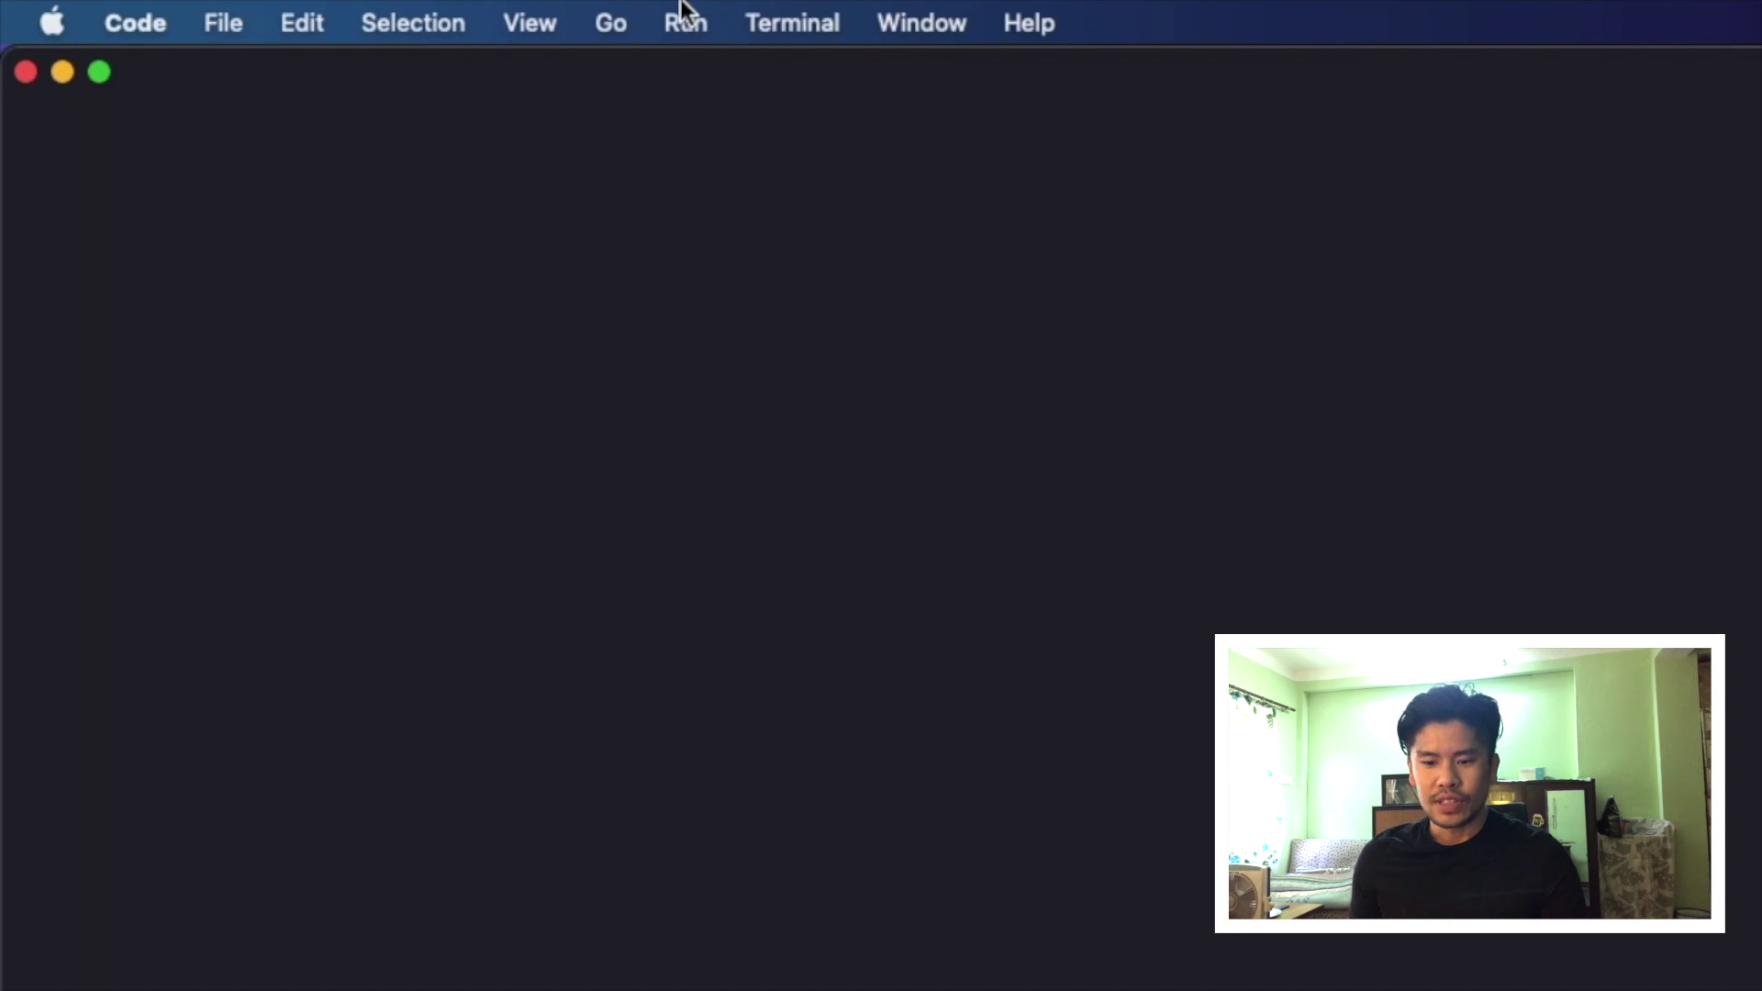
Browse VS Code's Run menu, then hide the goofy_chat window so the bare desktop shows
left_click(341, 11)
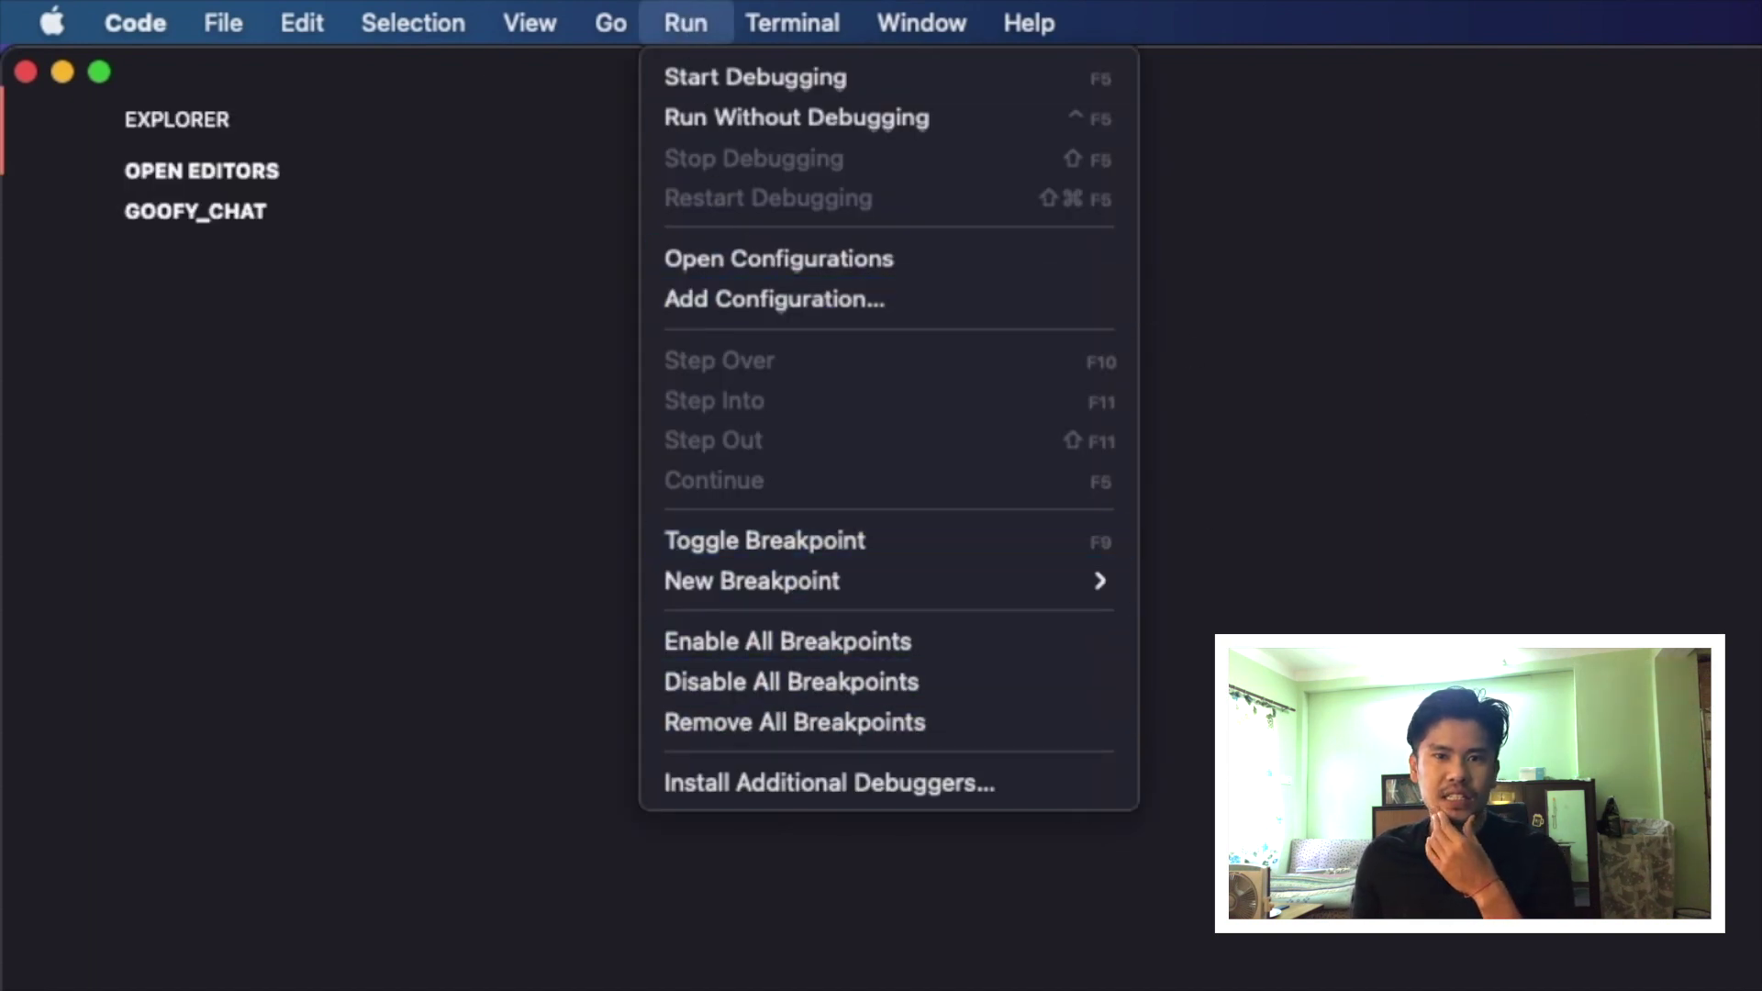
key("Escape")
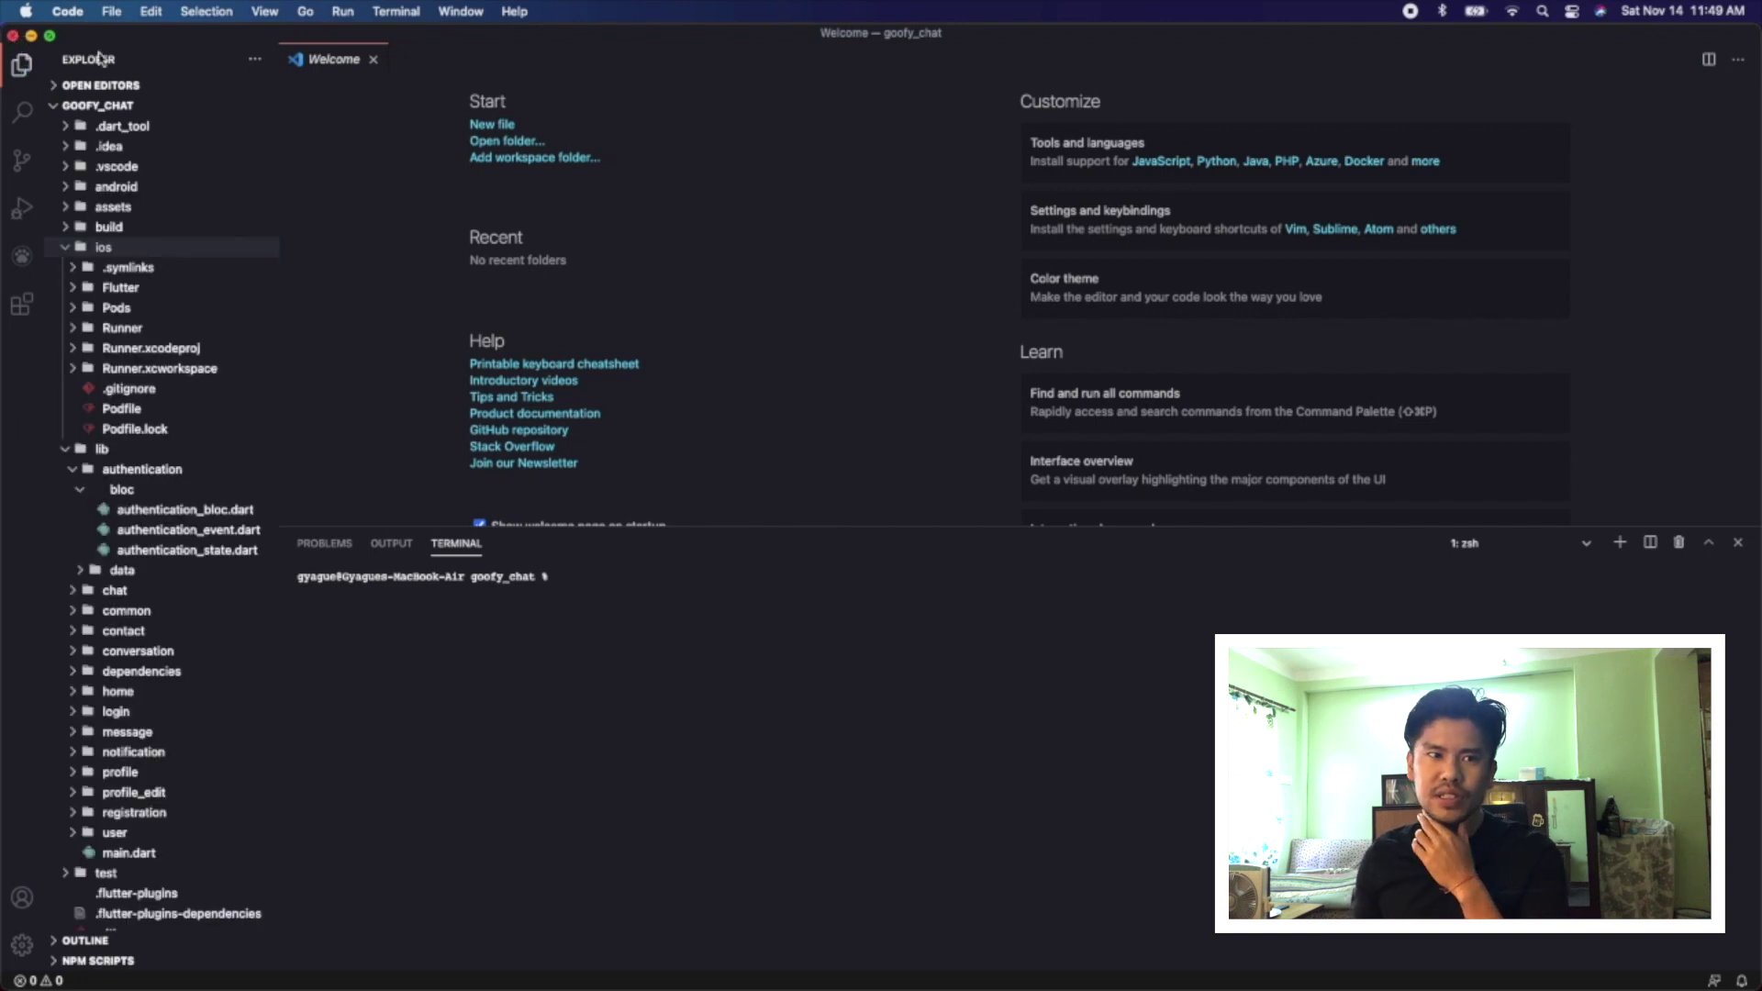
key("super+shift+w")
left_click(28, 7)
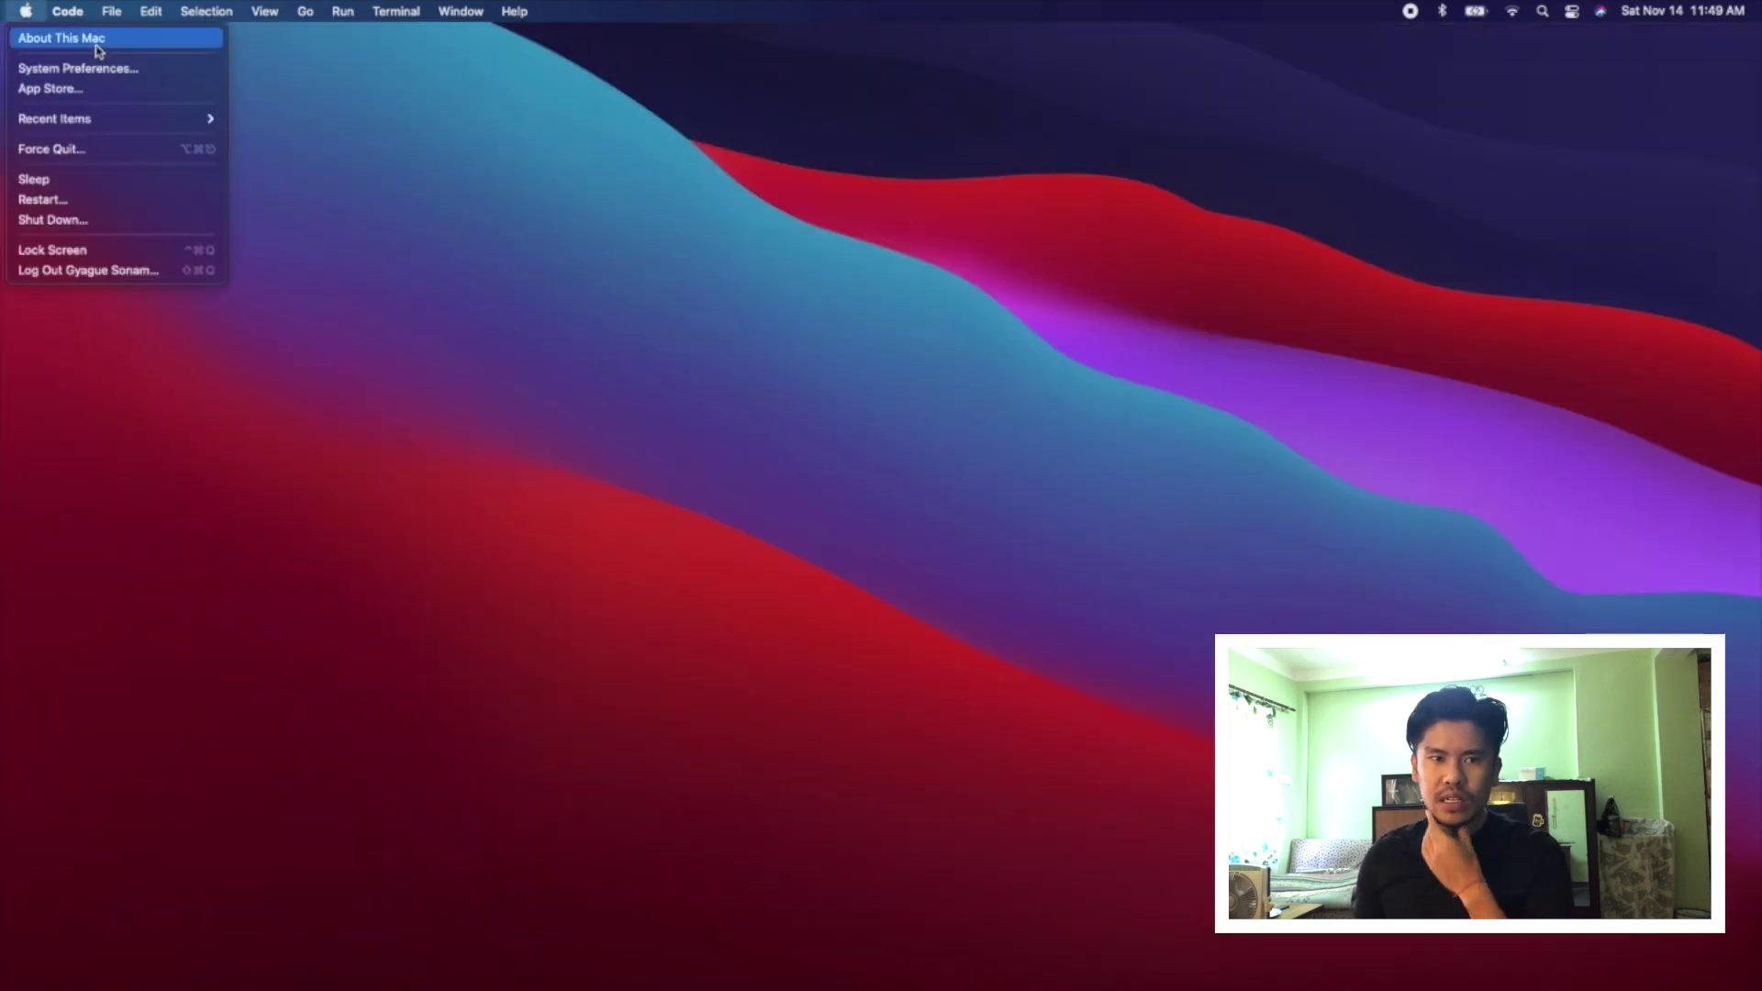
left_click(855, 174)
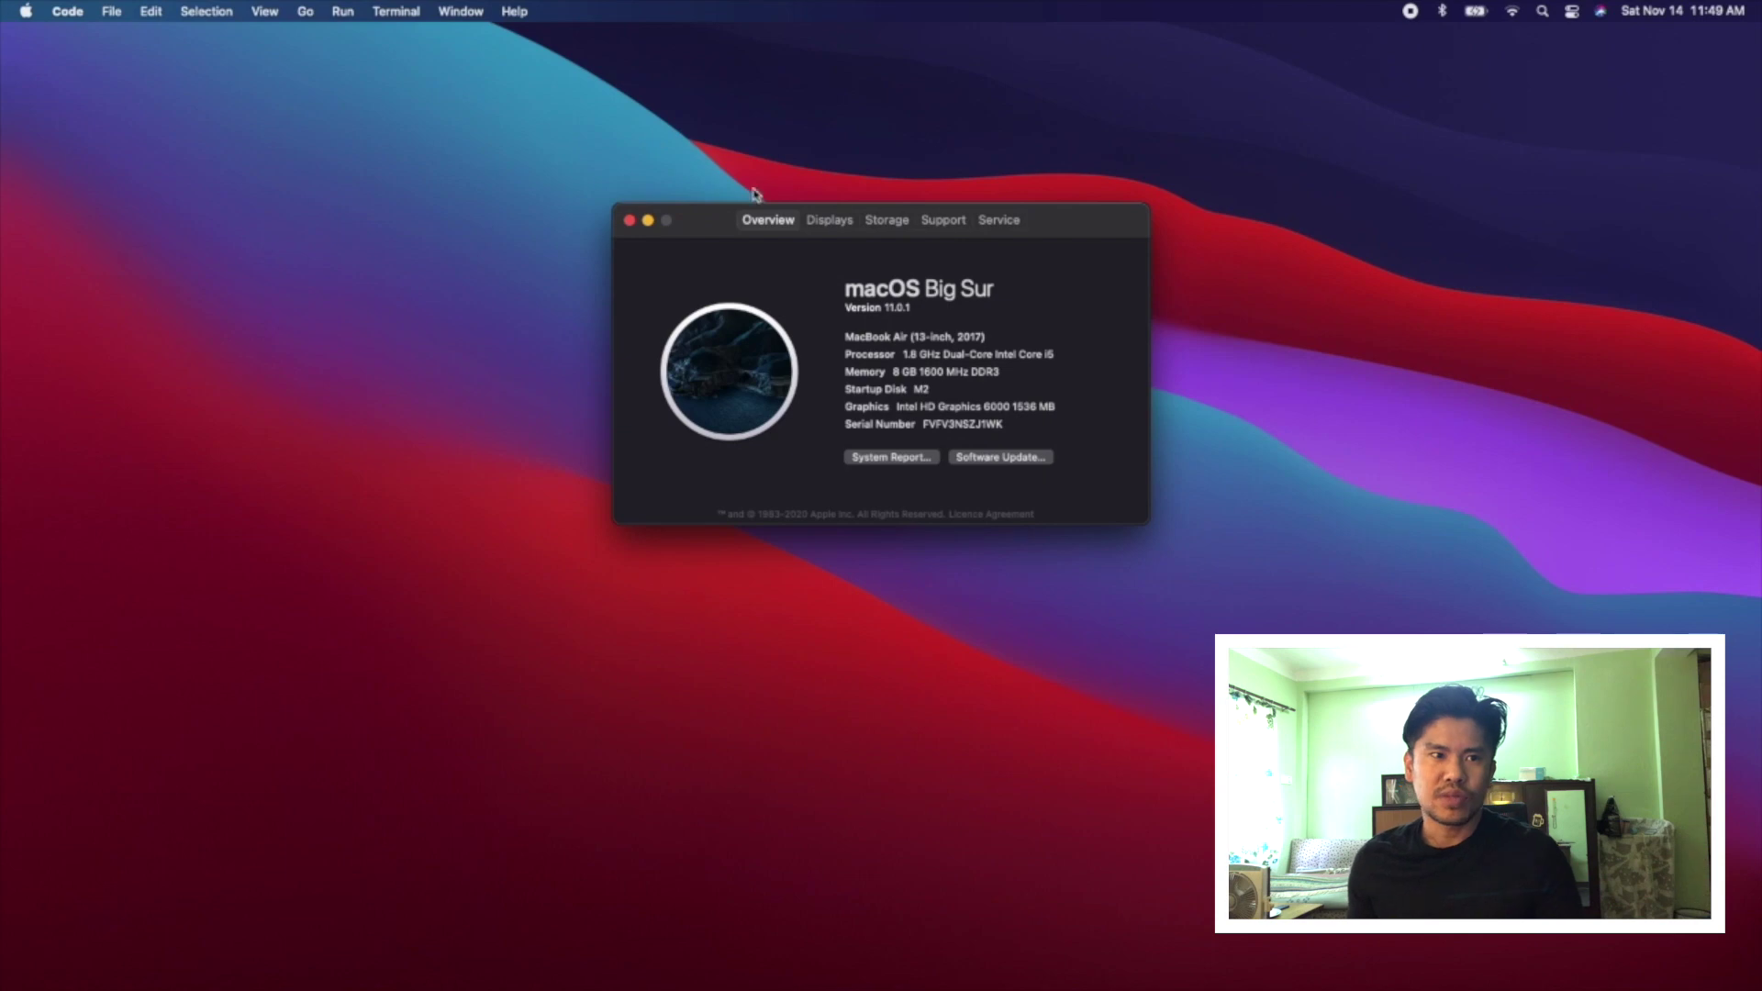
left_click(887, 221)
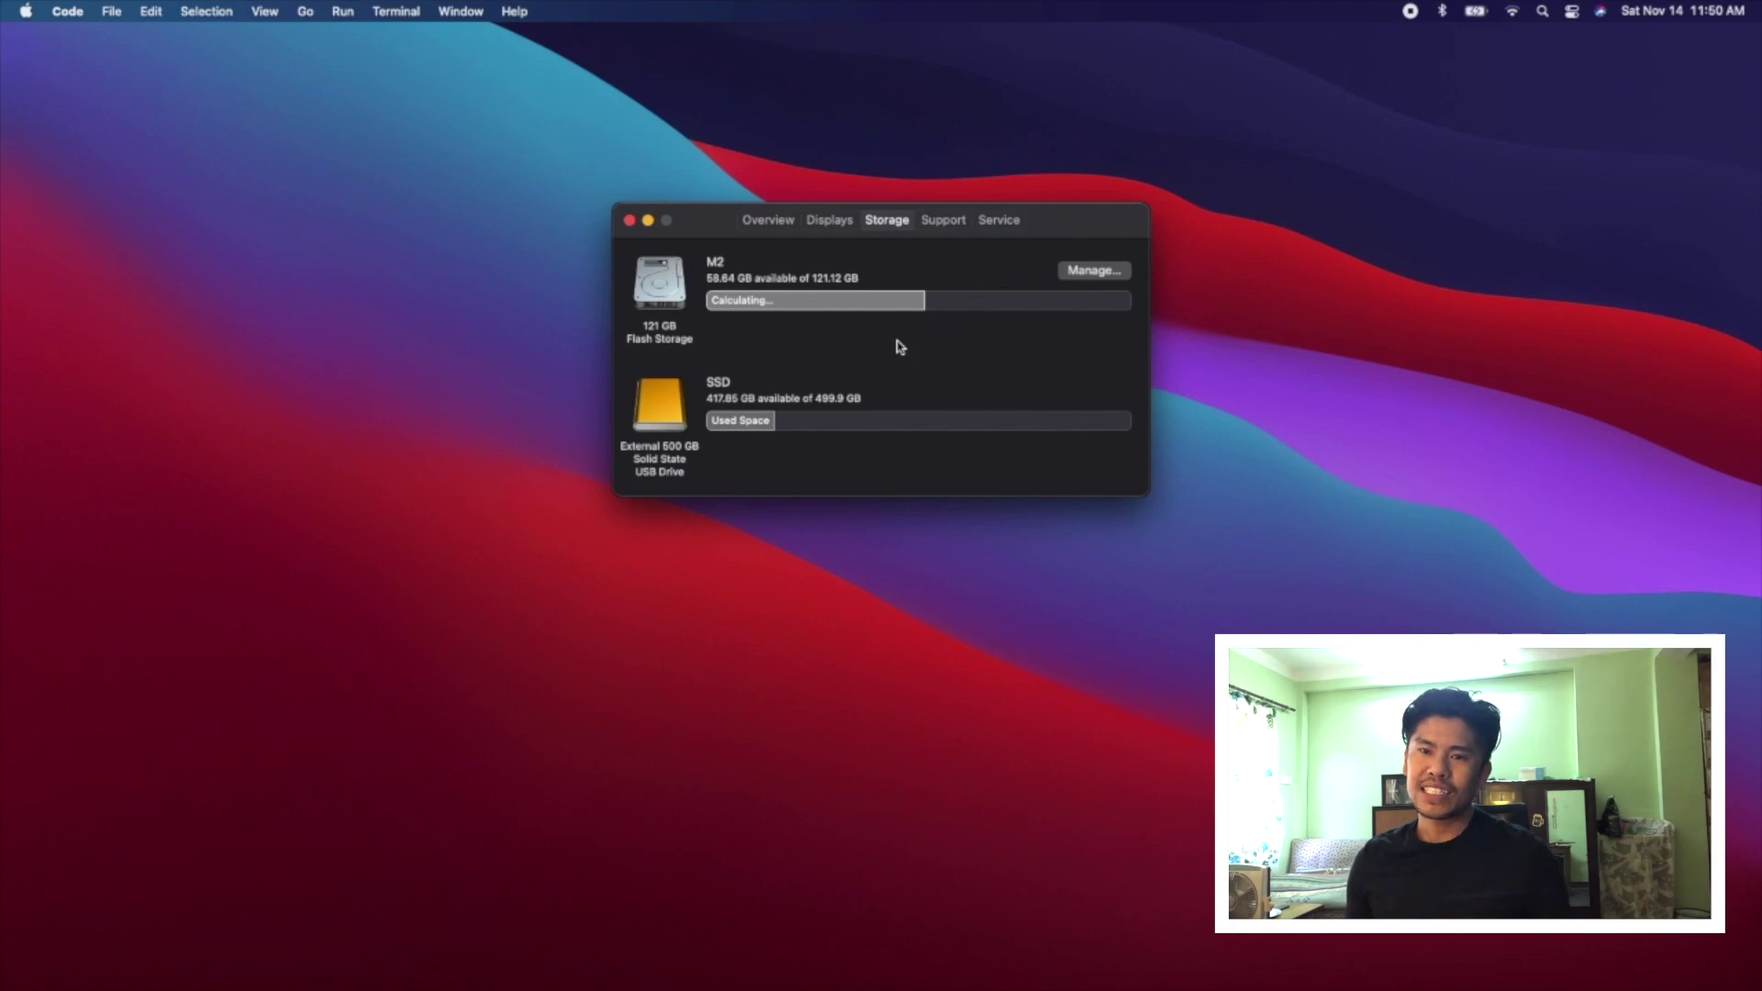
left_click(630, 221)
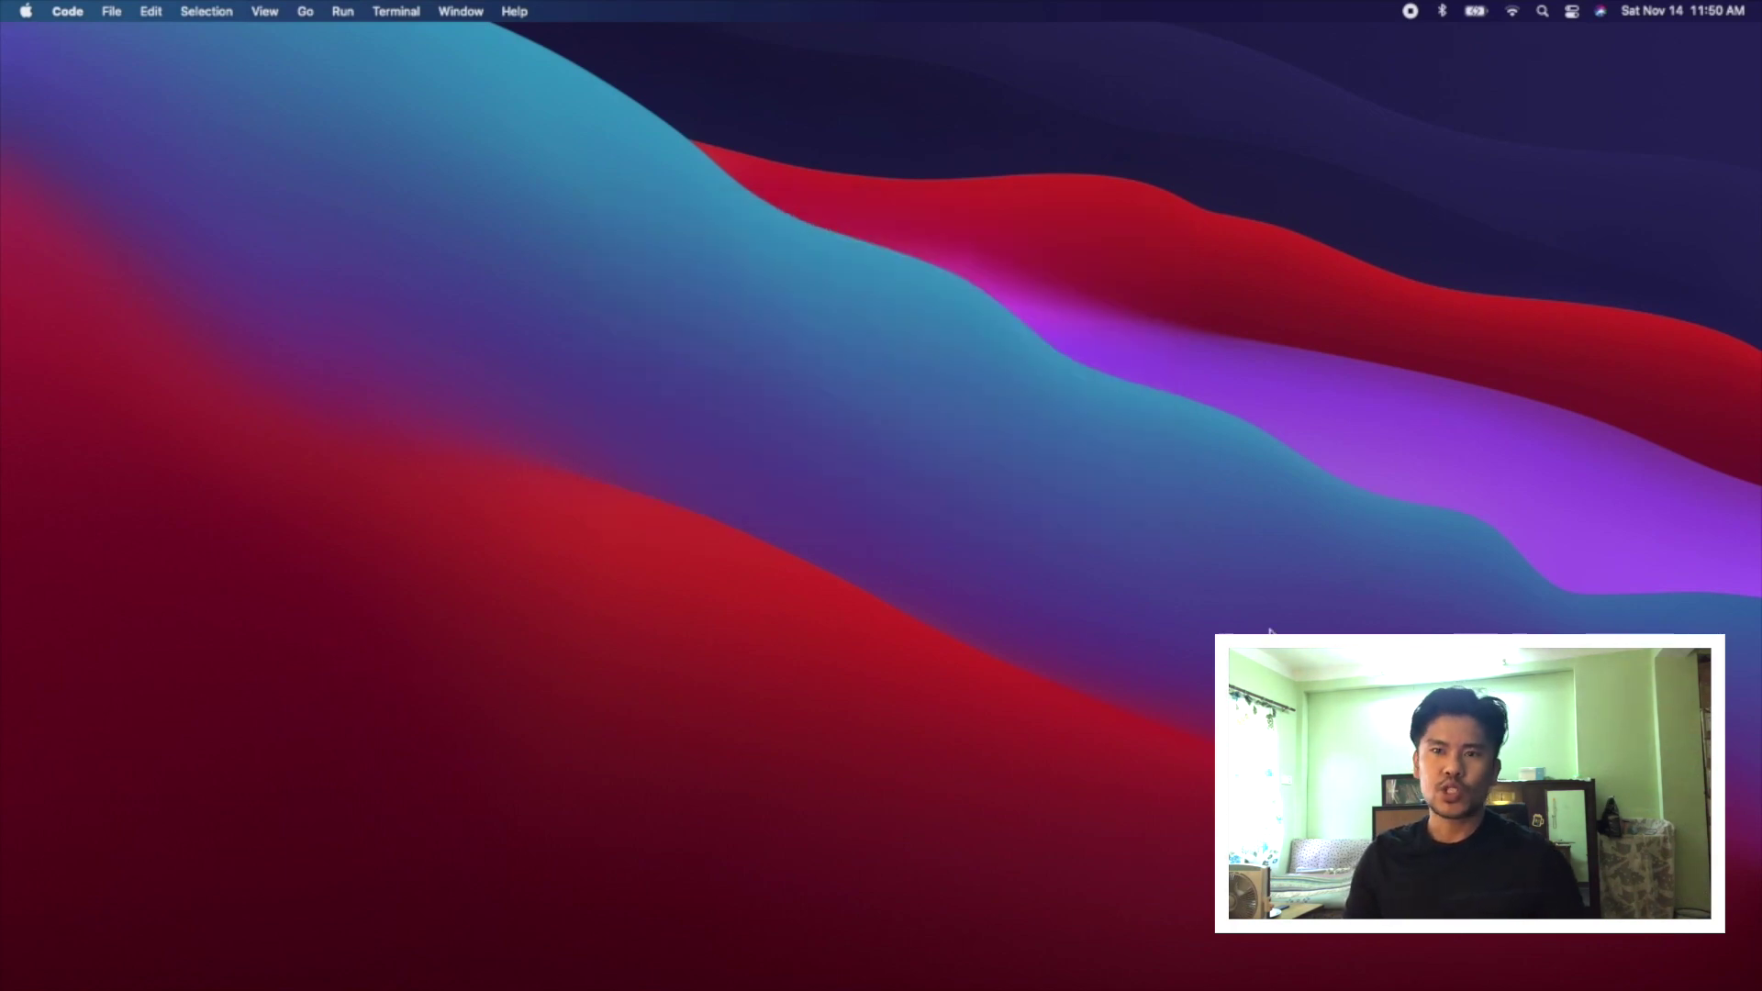
Open Desktop & Screen Saver settings from the desktop and show Apple's built-in Desktop Pictures
right_click(845, 346)
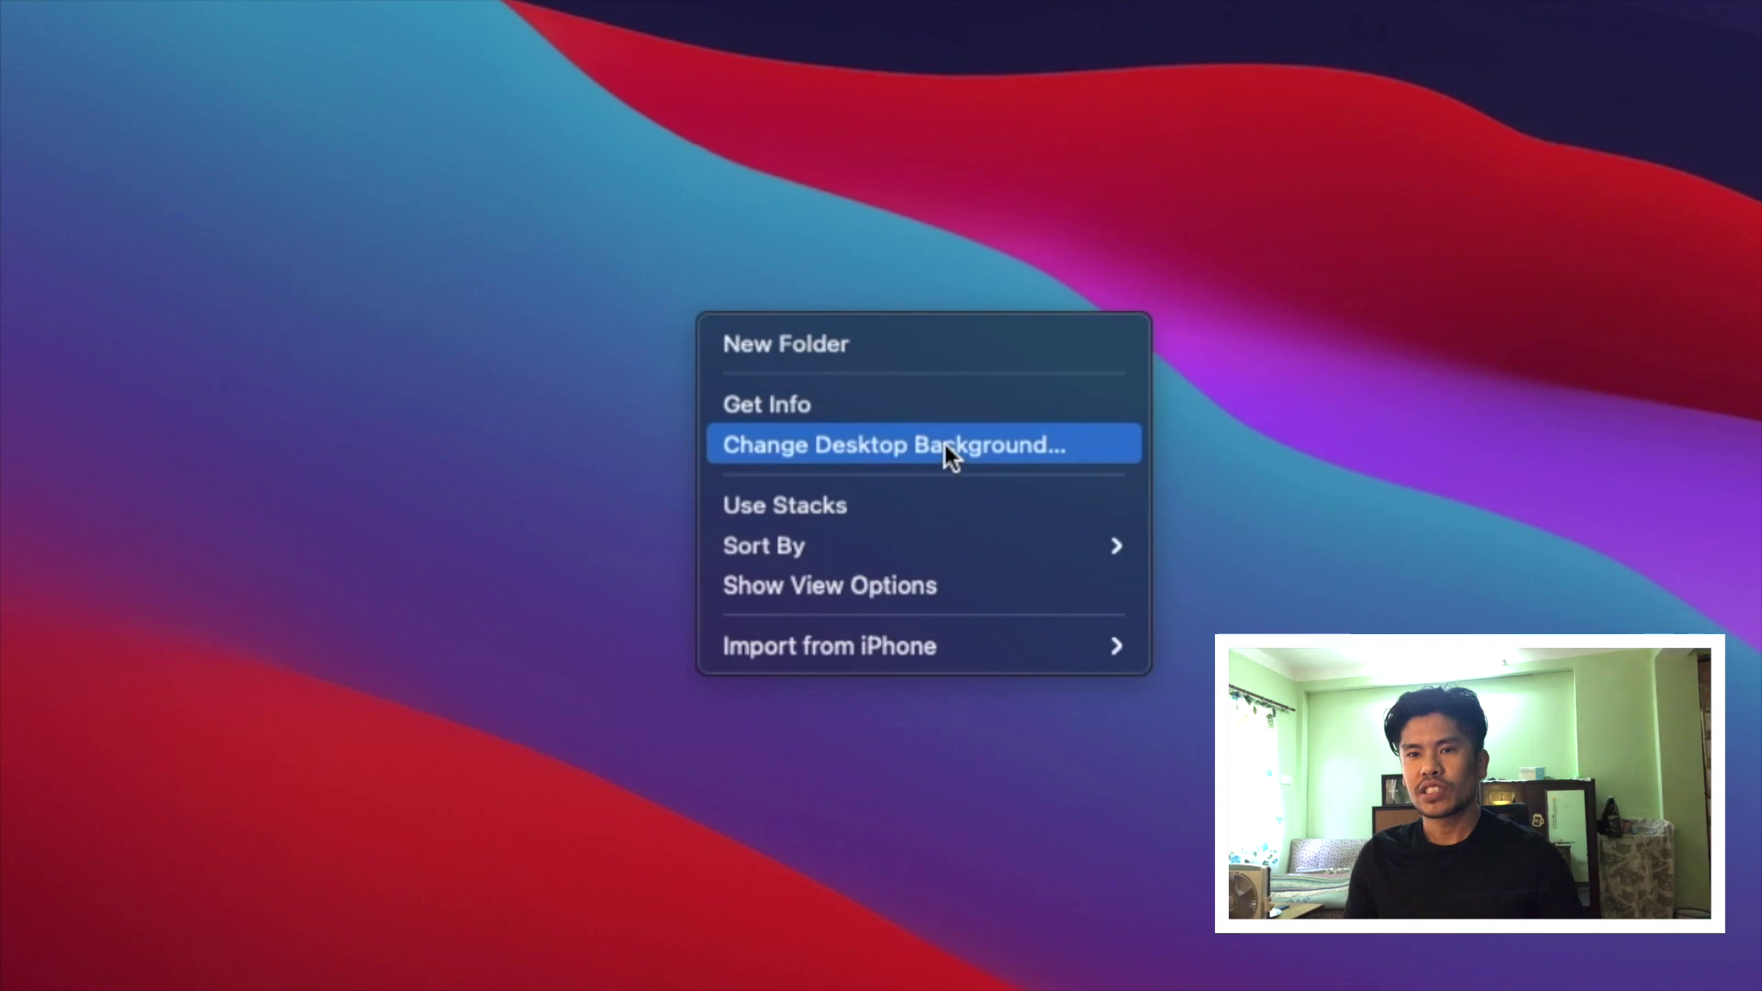
left_click(945, 444)
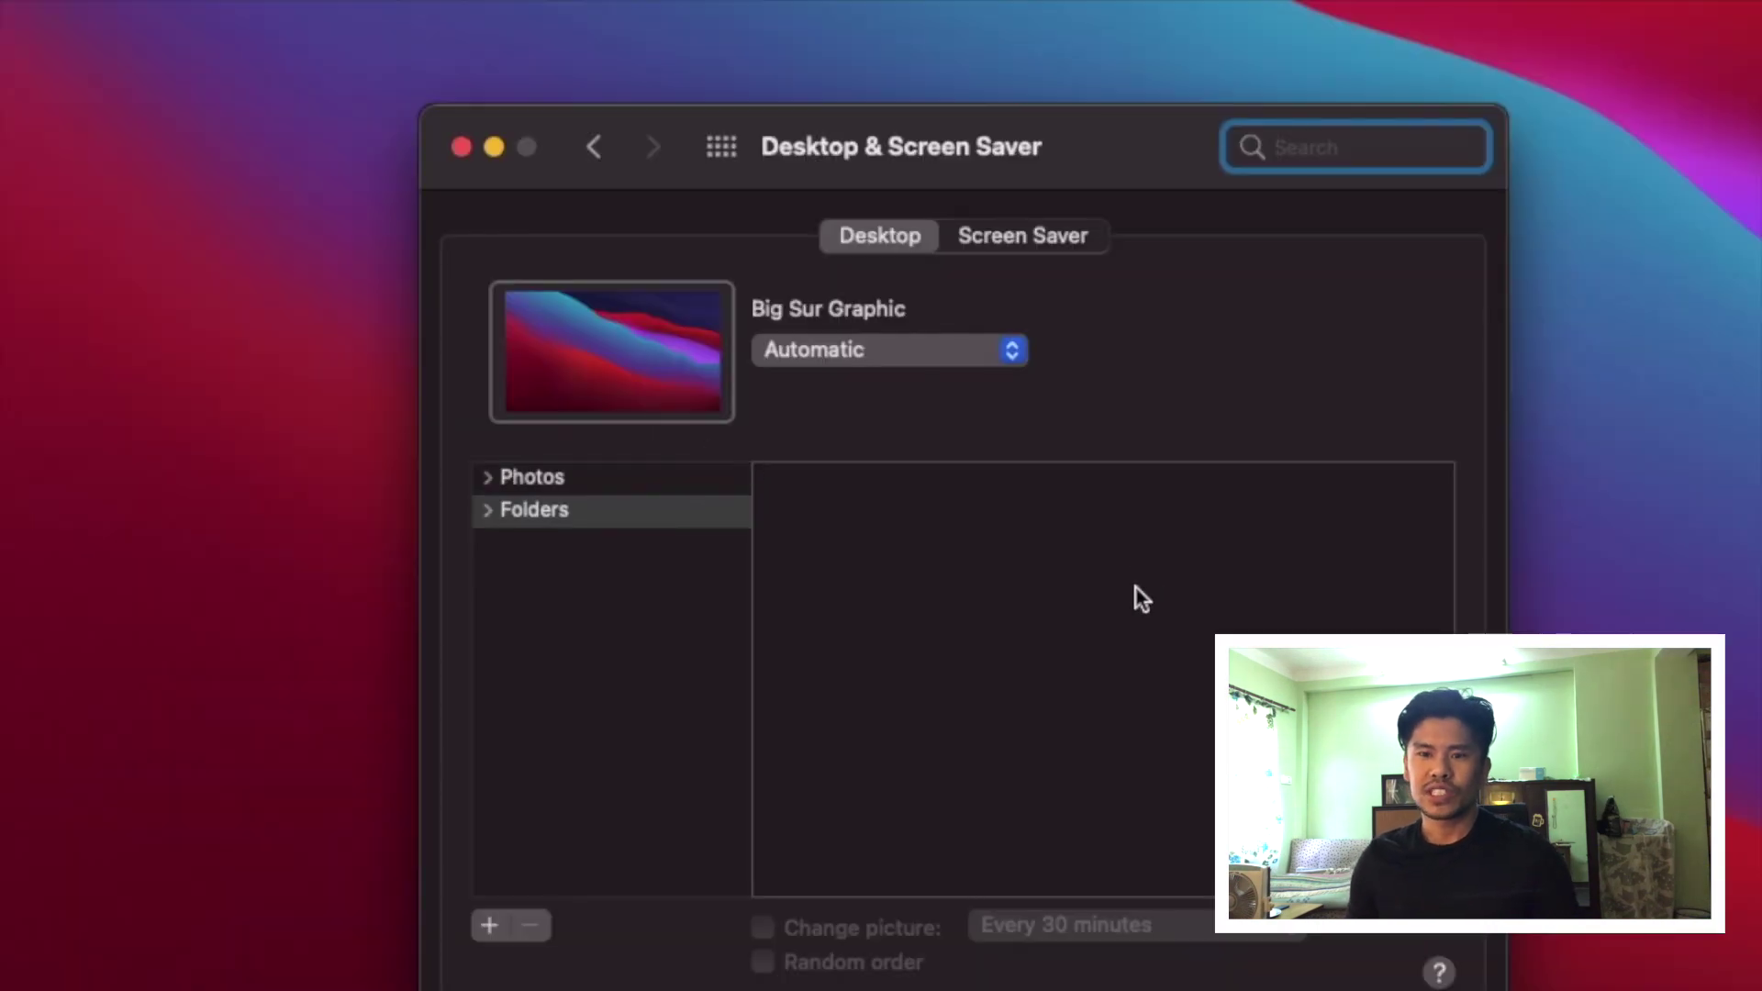
left_click(570, 485)
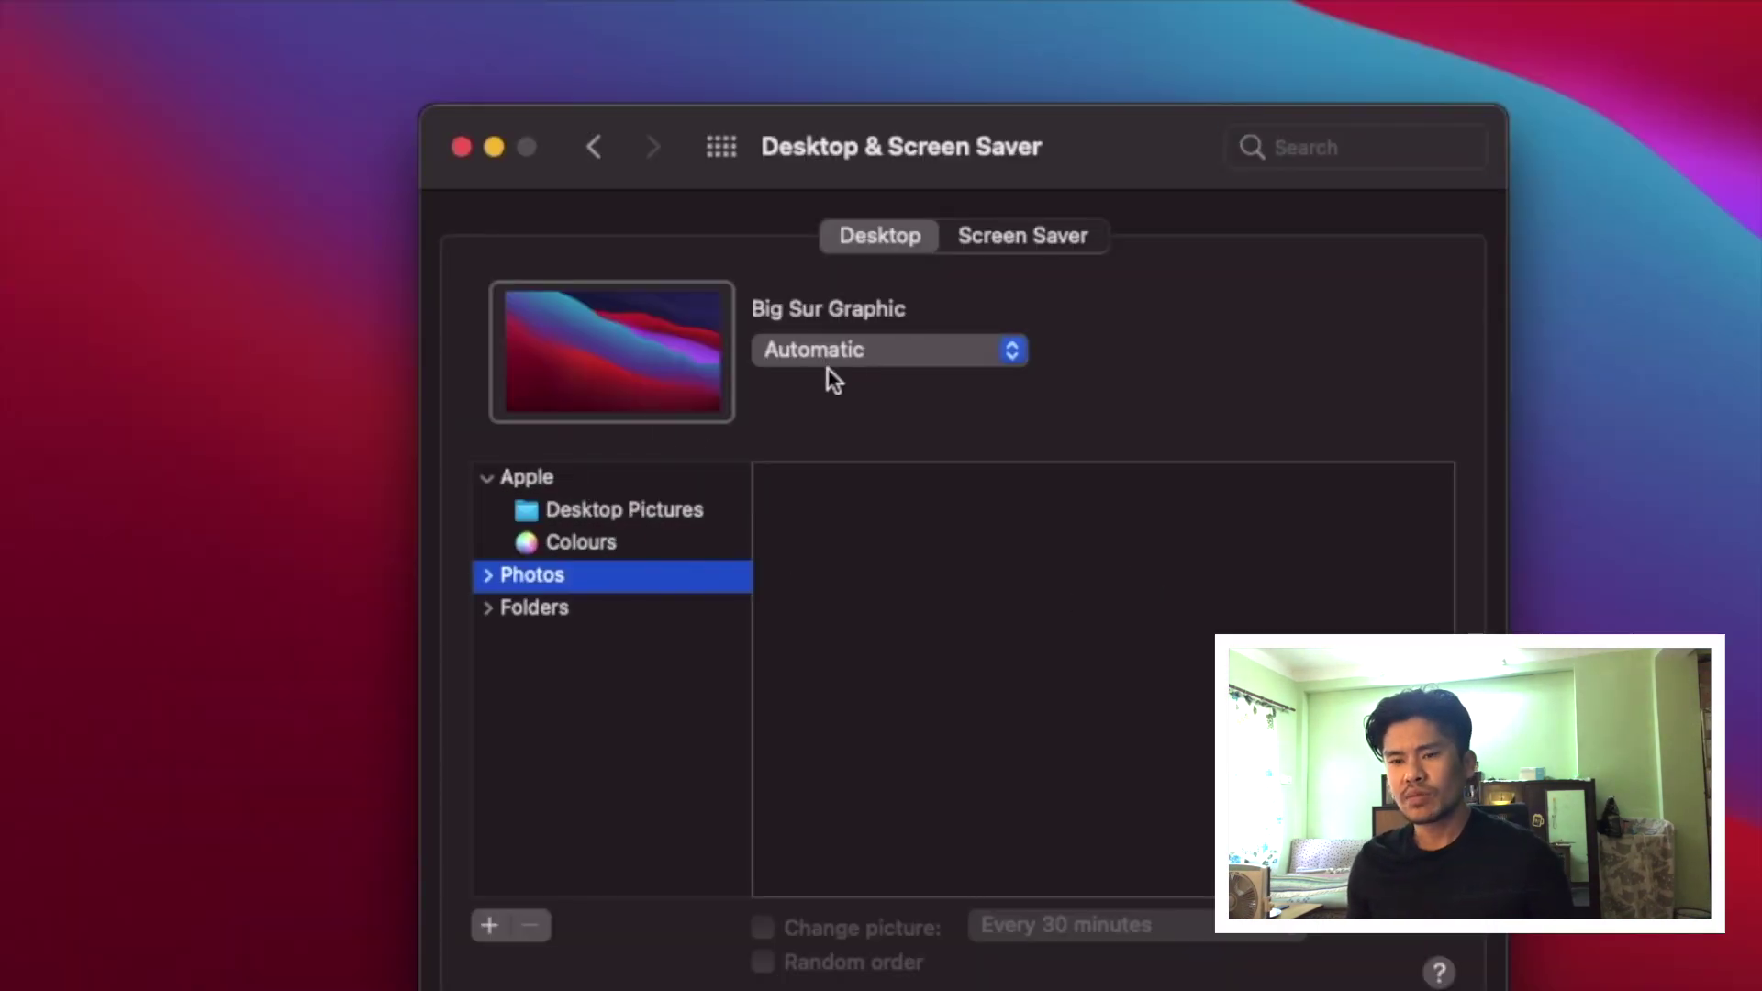
left_click(686, 523)
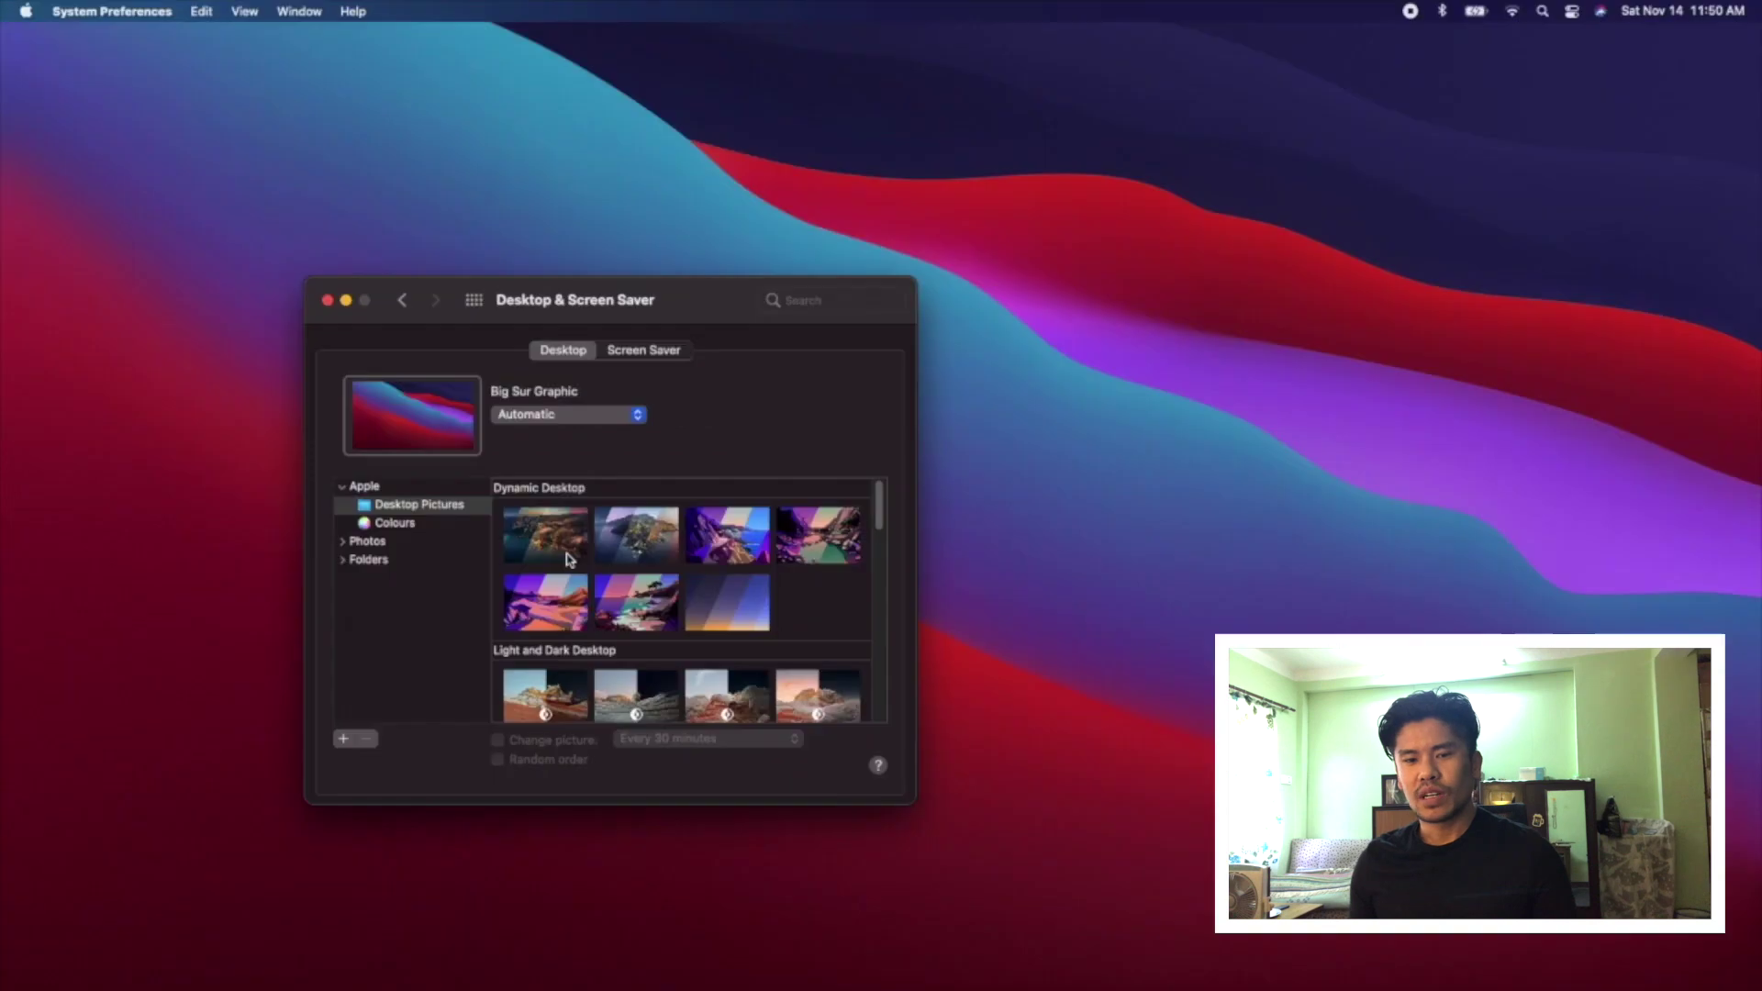
Try Catalina, The Cliffs, The Lake, The Desert and The Beach wallpapers, ending on Big Sur Graphic Dark
left_click(1009, 564)
left_click(731, 556)
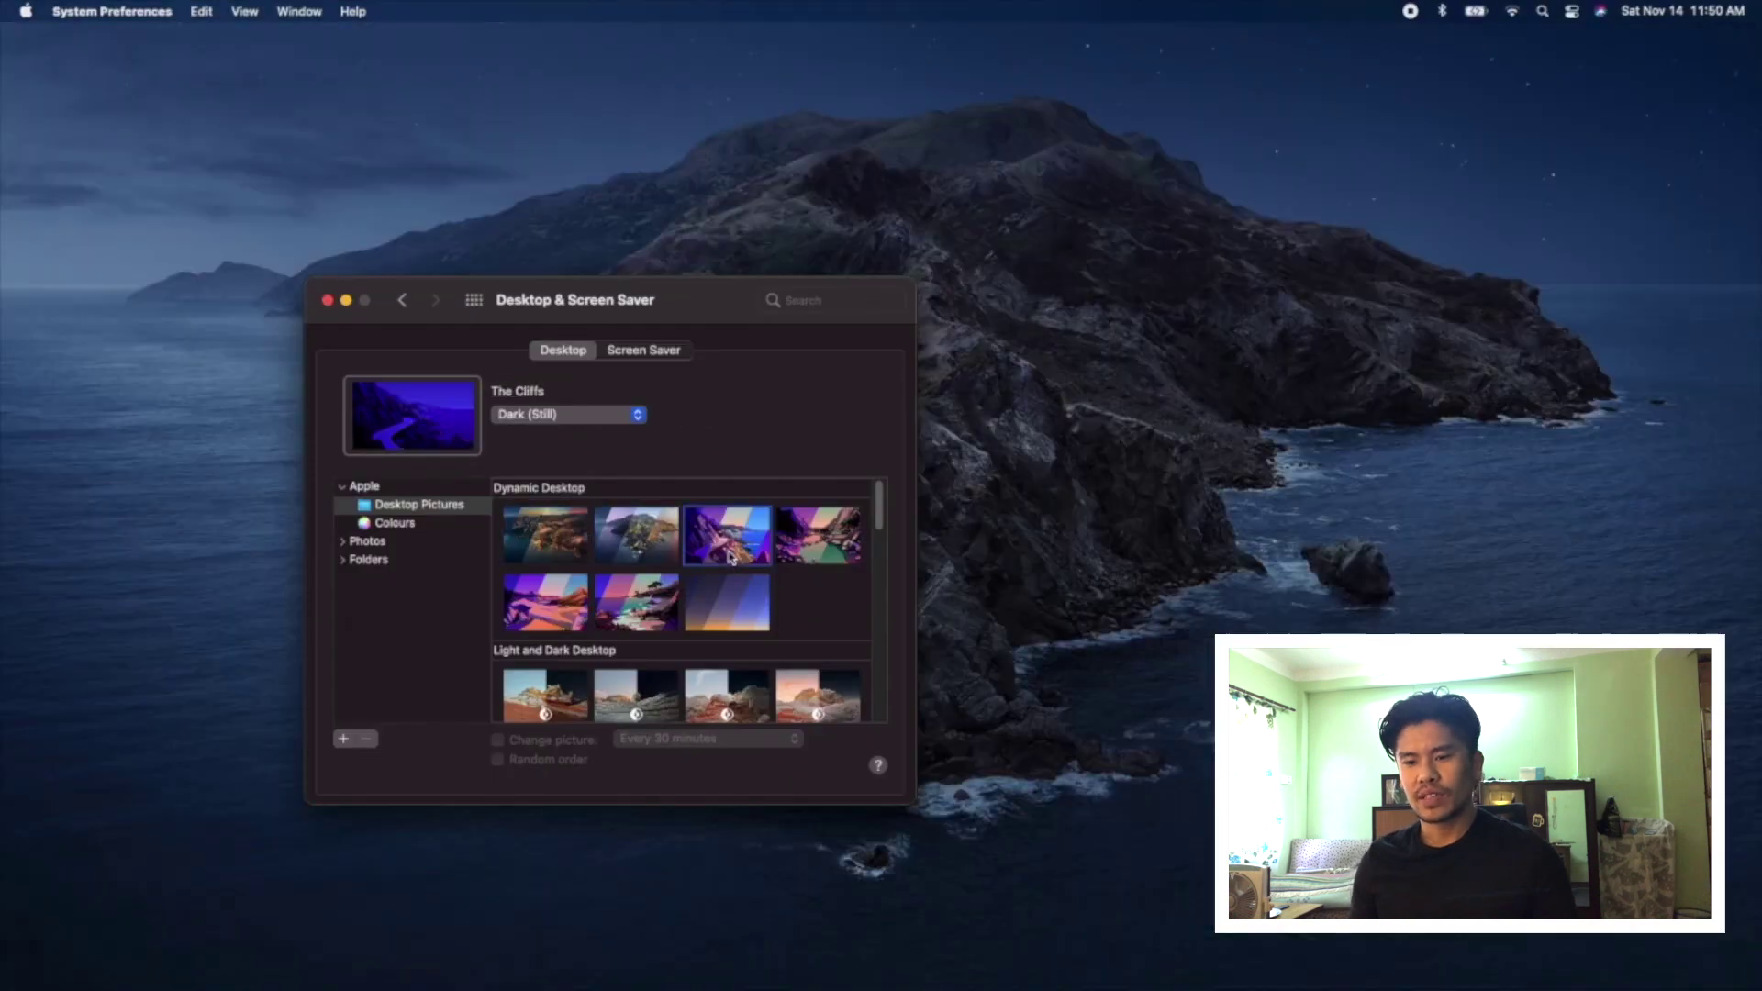
left_click(821, 561)
left_click(566, 619)
left_click(636, 603)
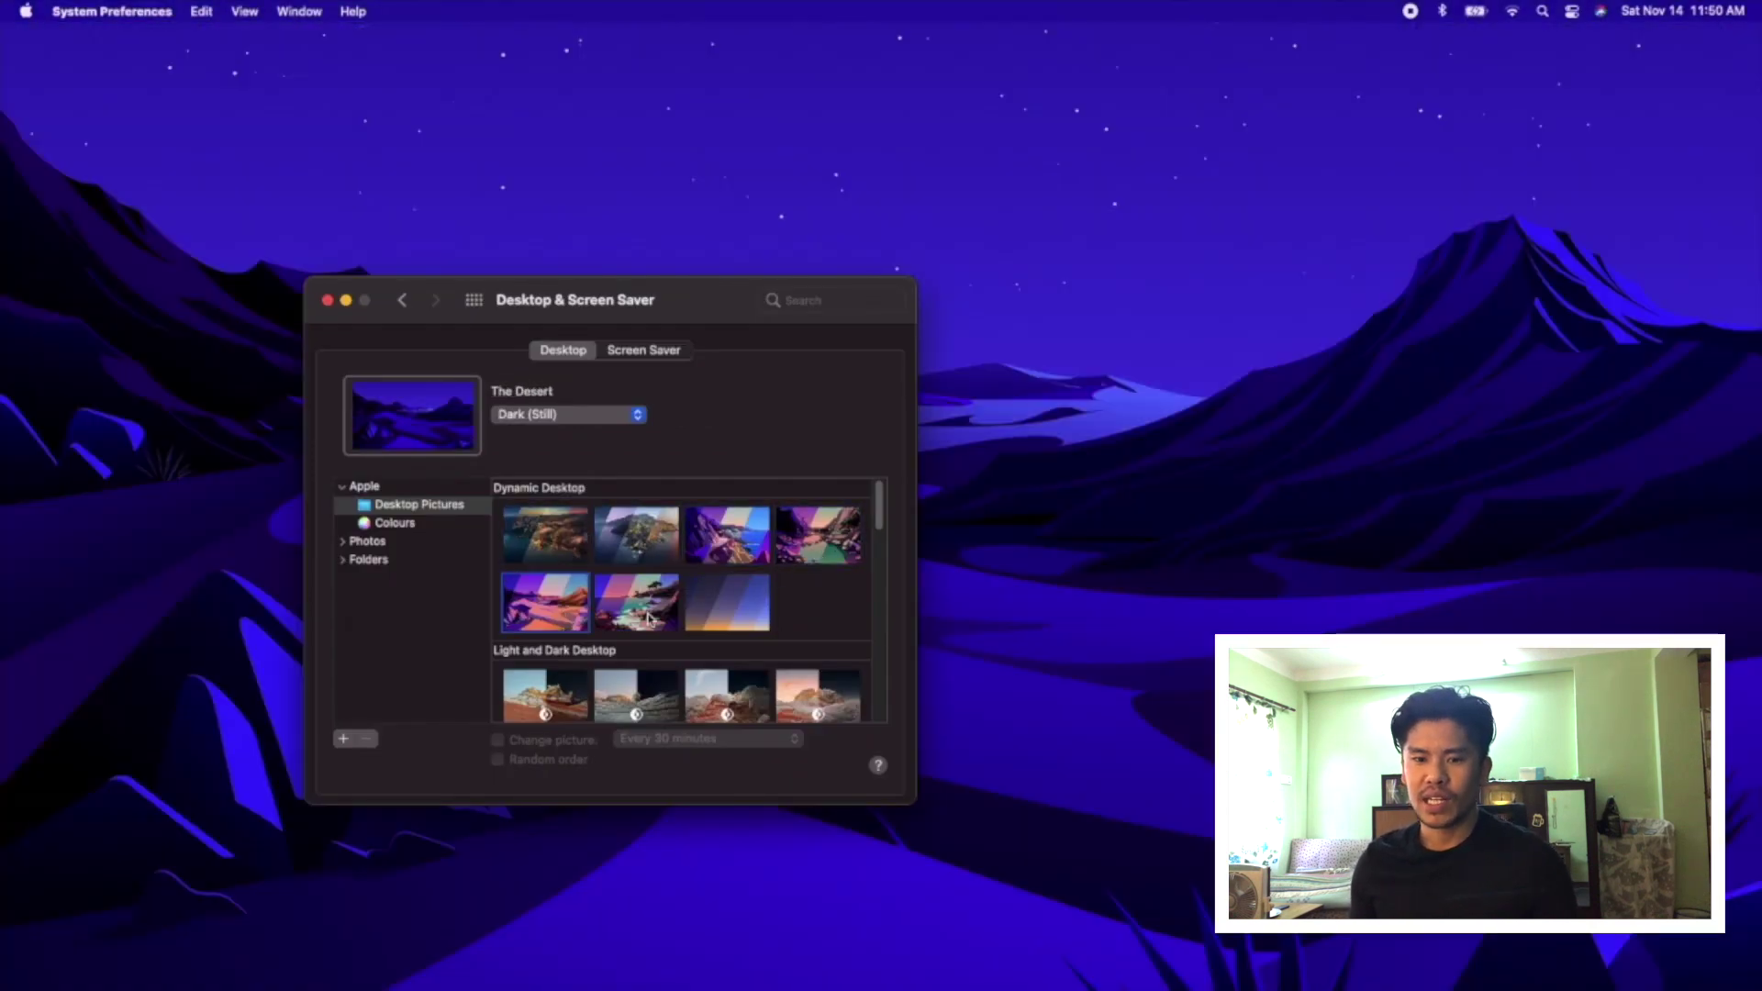
scroll(688, 615, "down", 10)
scroll(722, 624, "up", 10)
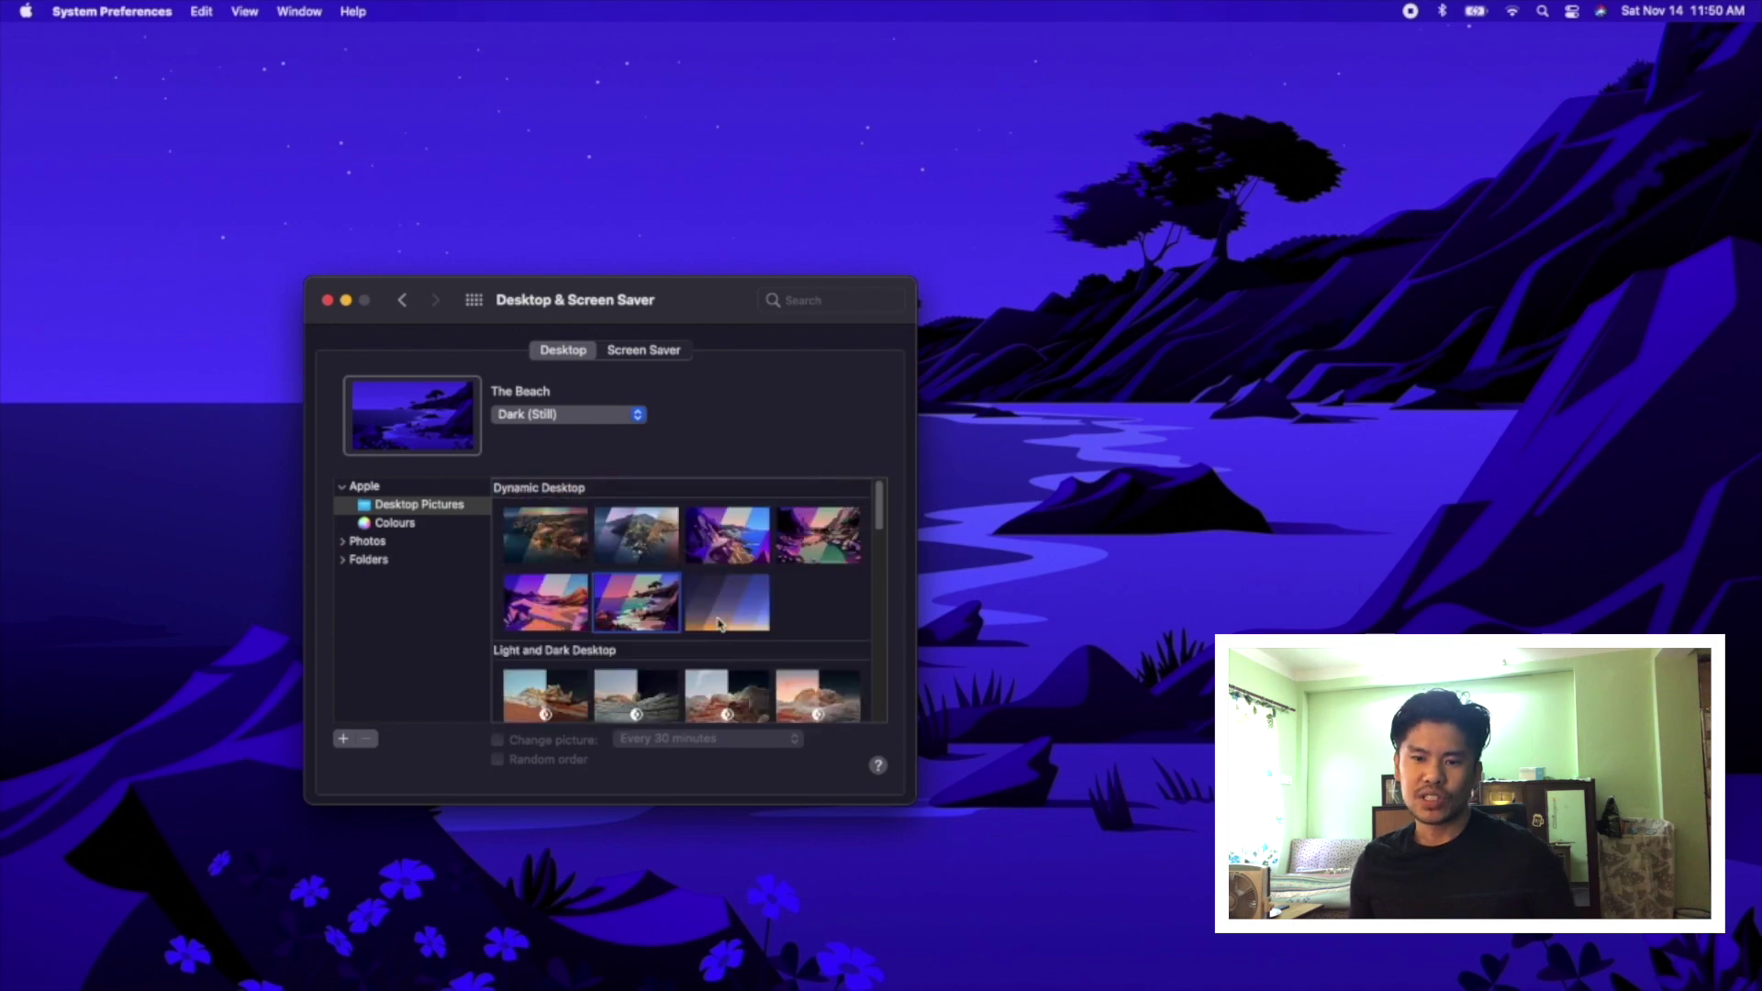
scroll(688, 597, "down", 3)
left_click(545, 542)
left_click(657, 564)
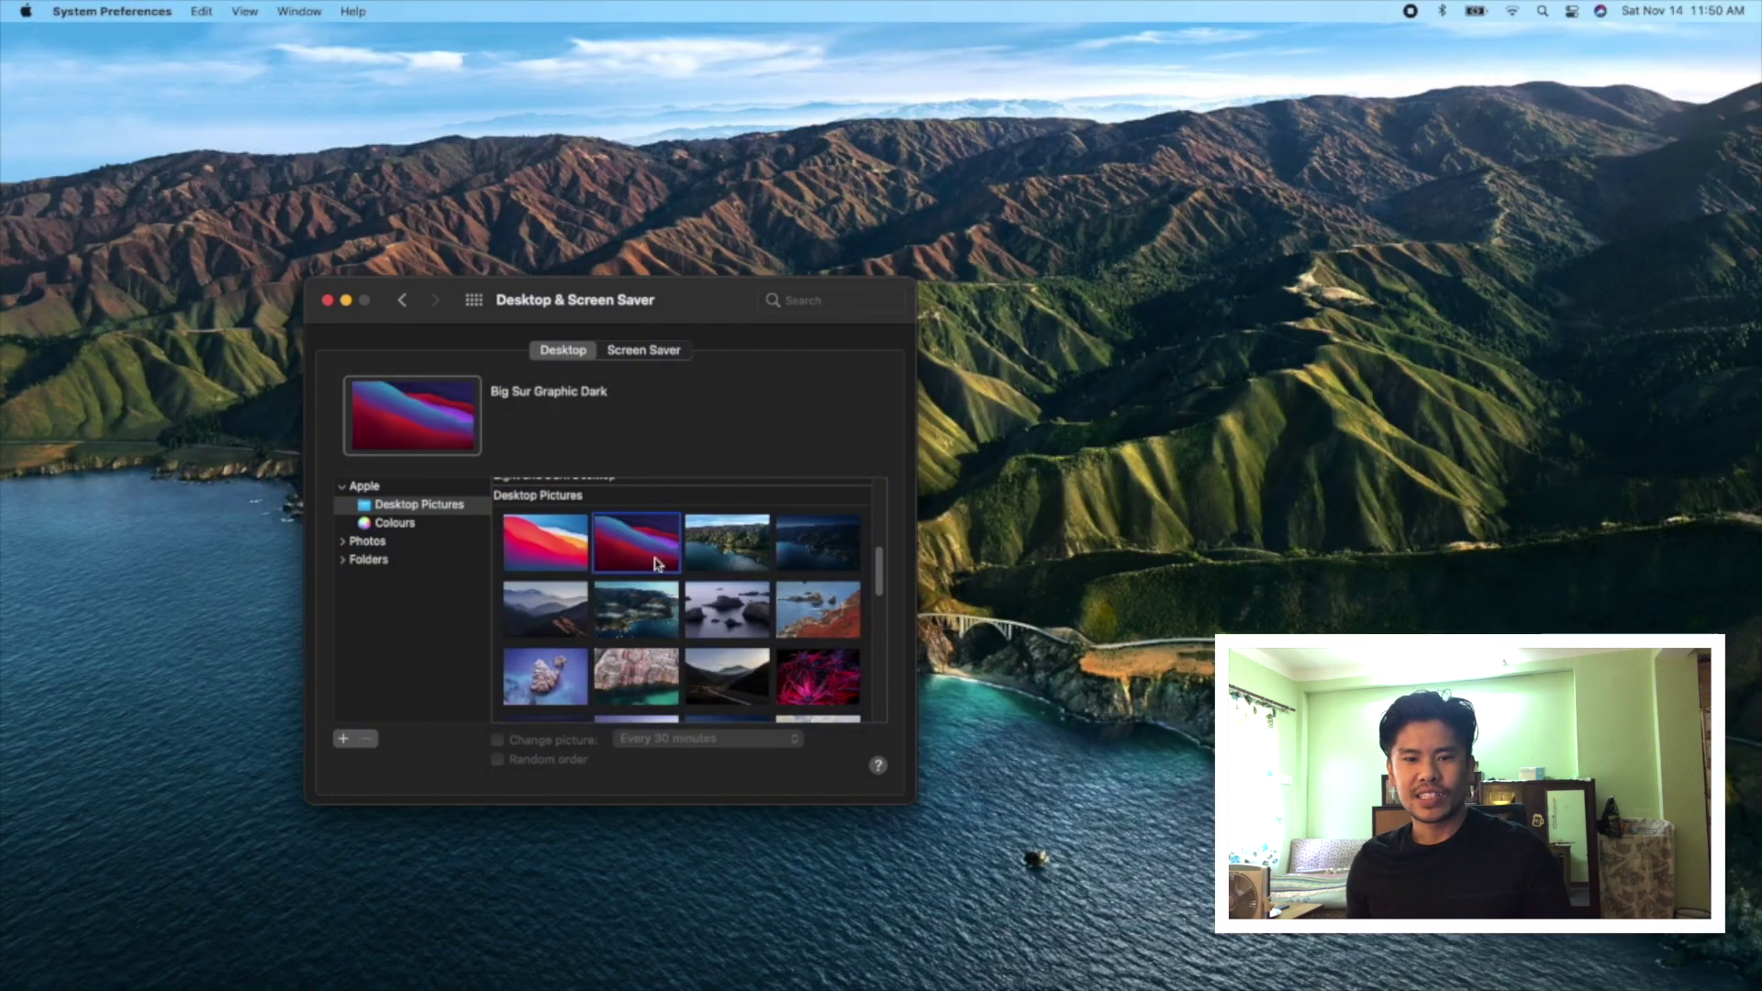